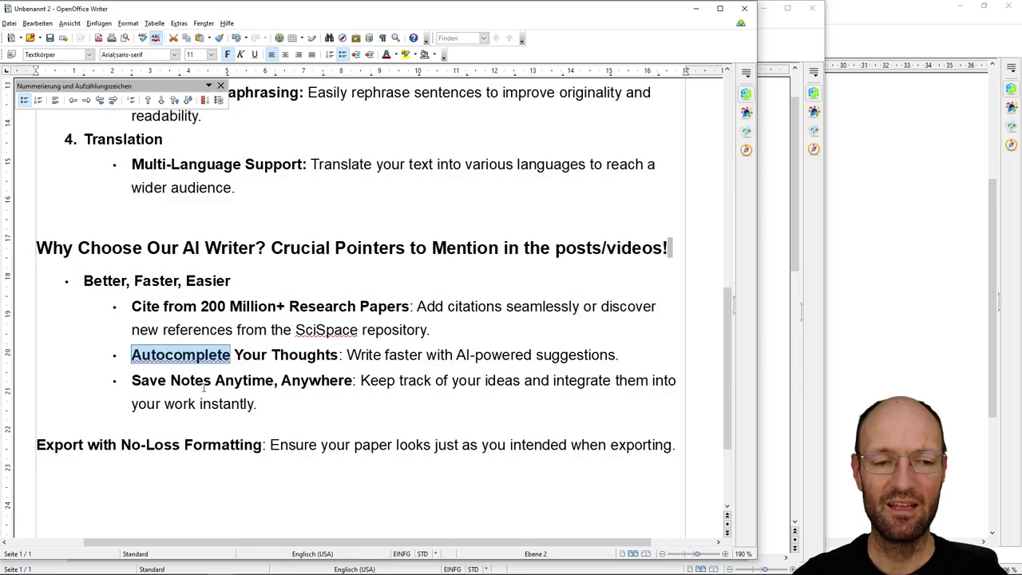
- Return to the top of the SciSpace overview and place the cursor at the end of the Key Features heading
{"action": "left_click_drag", "start_coordinate": [131, 381], "coordinate": [248, 381]}
{"action": "scroll", "coordinate": [282, 410], "scroll_direction": "down", "scroll_amount": 1}
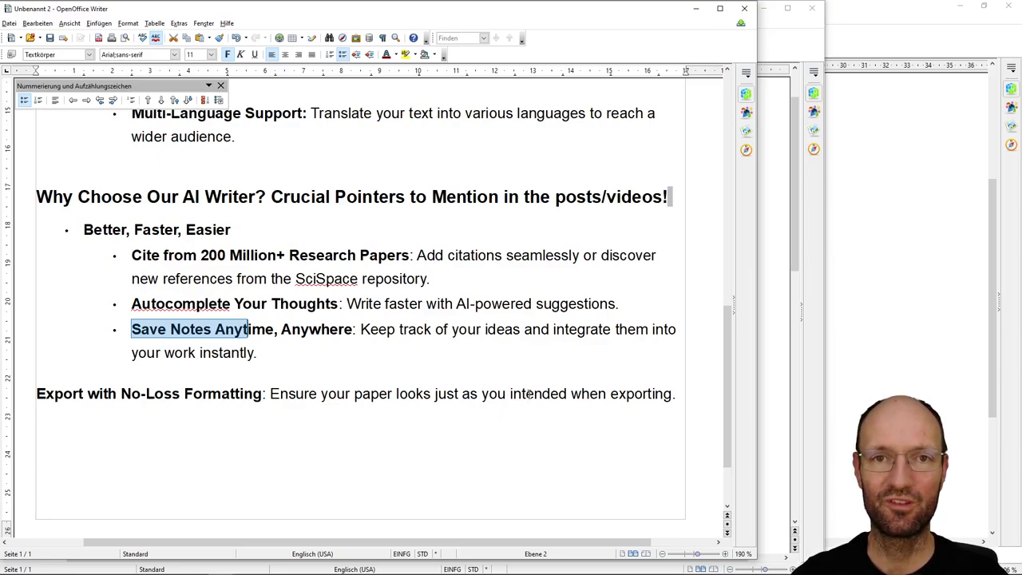
{"action": "scroll", "coordinate": [484, 414], "scroll_direction": "up", "scroll_amount": 10}
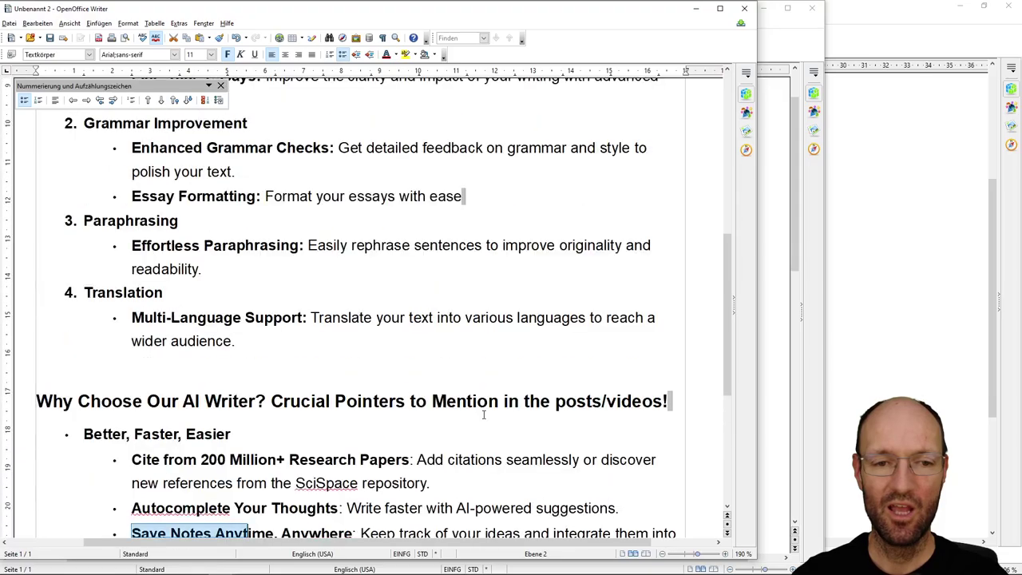
{"action": "left_click", "coordinate": [434, 366]}
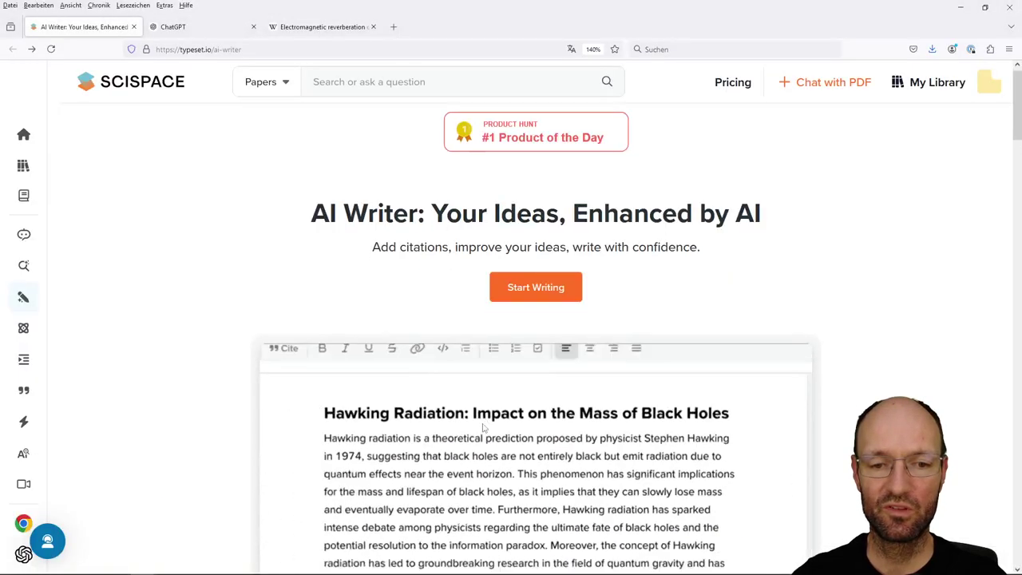
{"action": "scroll", "coordinate": [551, 394], "scroll_direction": "down", "scroll_amount": 3}
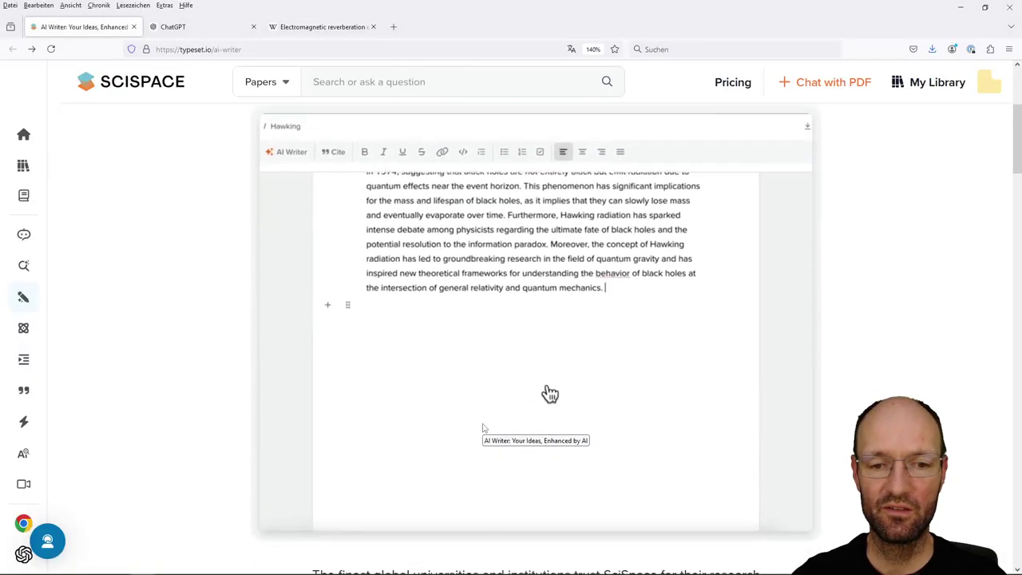
{"action": "key", "text": "ctrl+shift+c"}
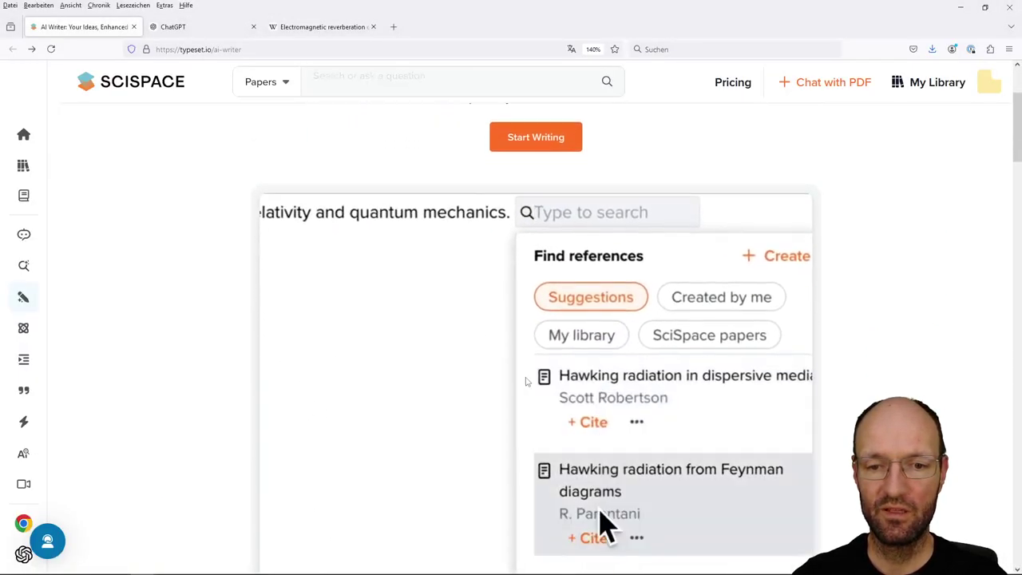
{"action": "left_click", "coordinate": [594, 536]}
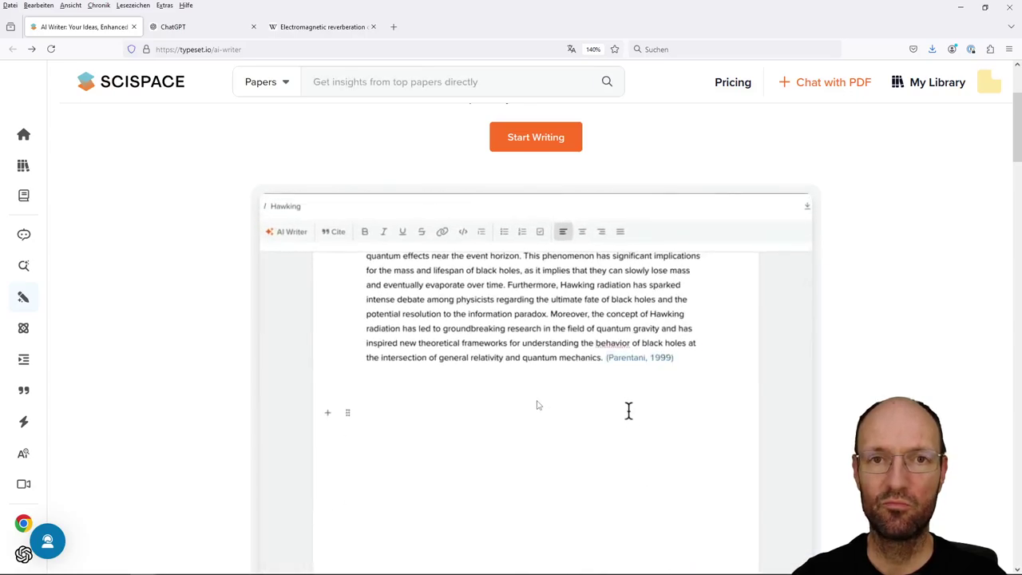
{"action": "left_click", "coordinate": [640, 359]}
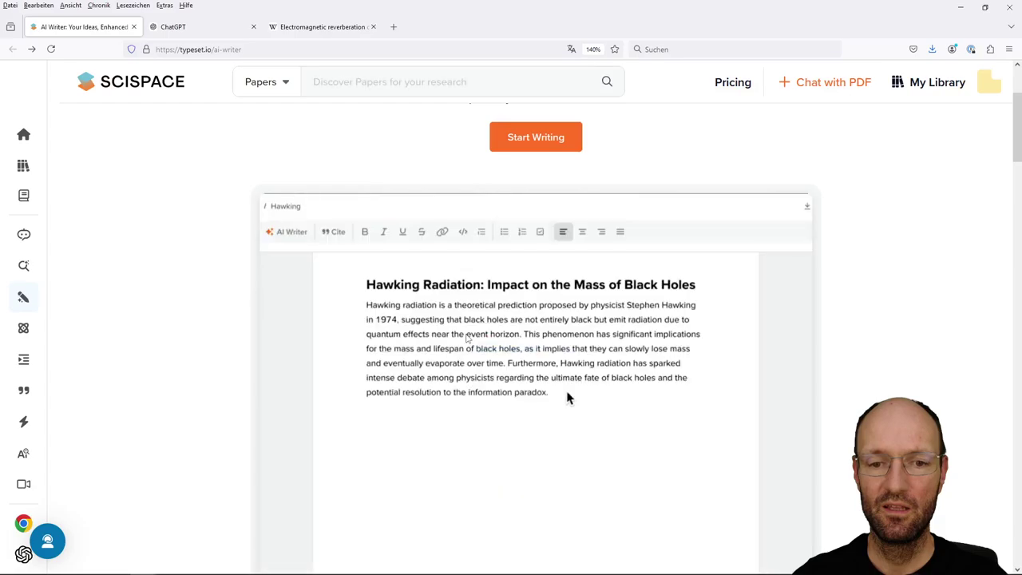
{"action": "scroll", "coordinate": [559, 426], "scroll_direction": "up", "scroll_amount": 2}
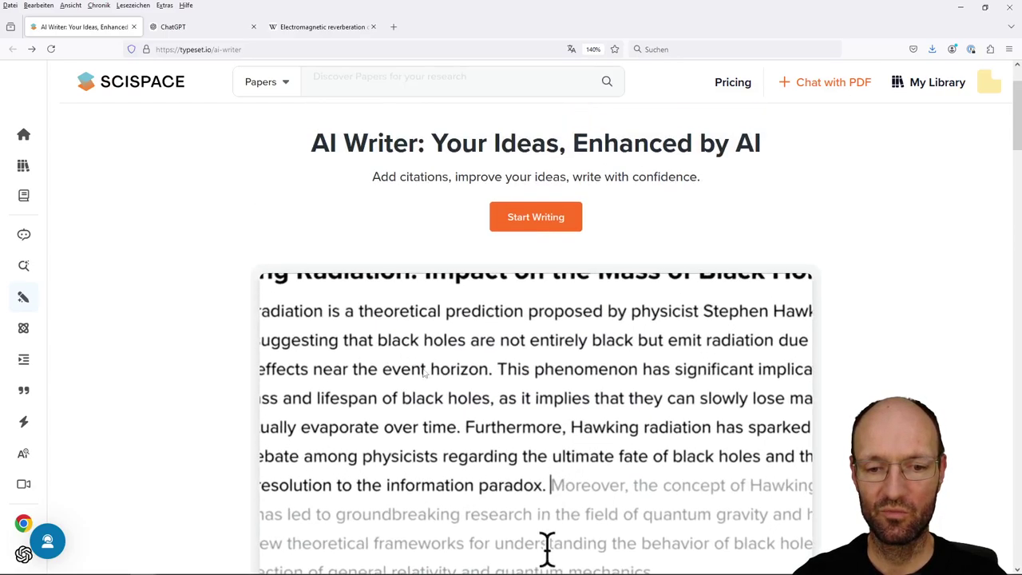
{"action": "key", "text": "Tab"}
{"action": "scroll", "coordinate": [548, 555], "scroll_direction": "down", "scroll_amount": 1}
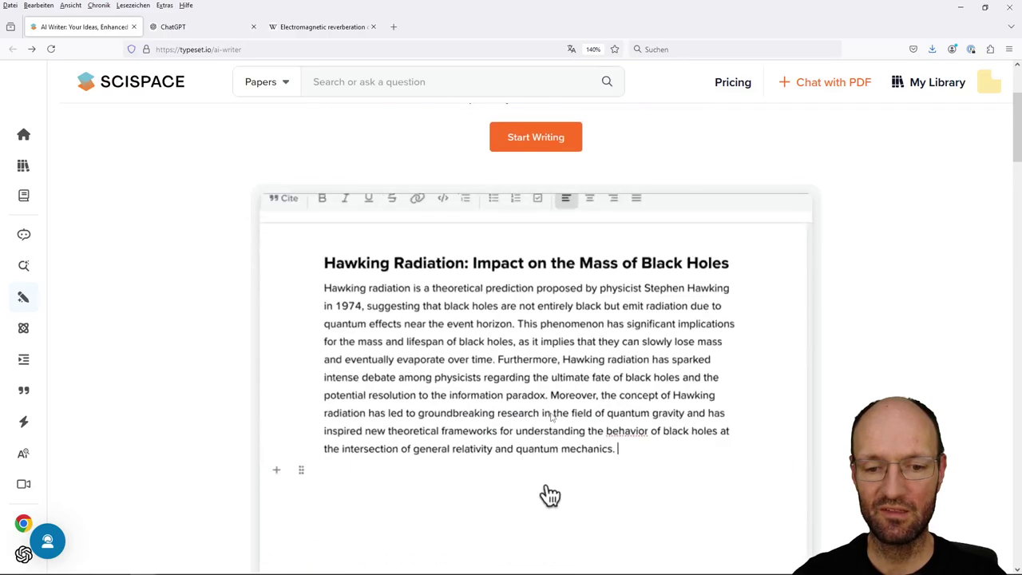
{"action": "scroll", "coordinate": [550, 495], "scroll_direction": "down", "scroll_amount": 2}
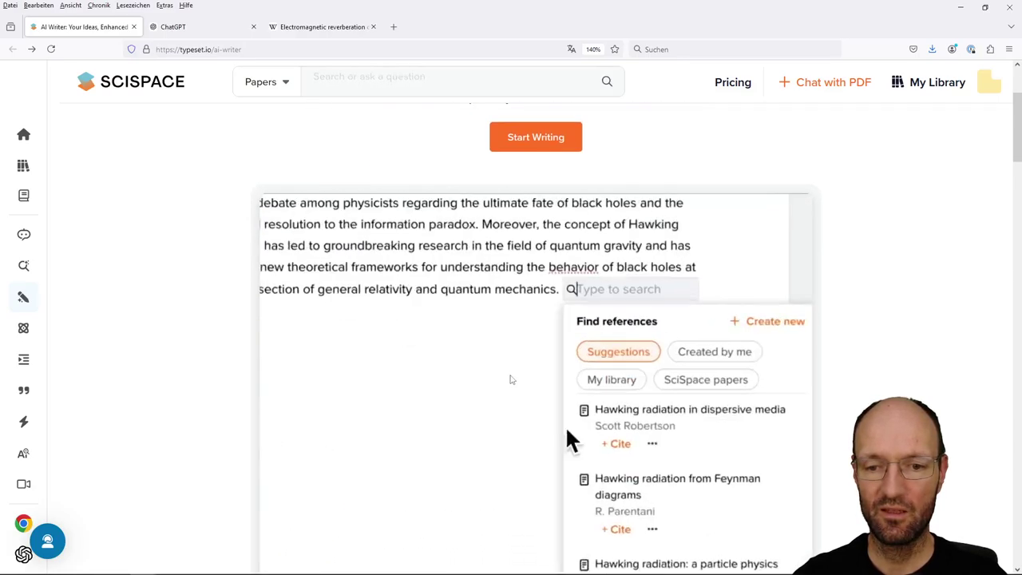
{"action": "left_click", "coordinate": [647, 523]}
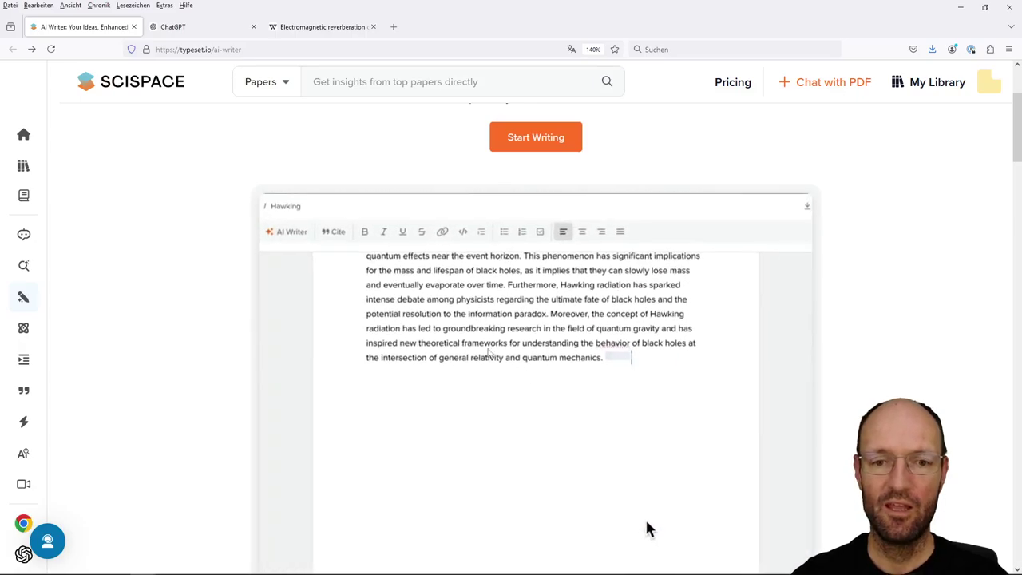
{"action": "left_click", "coordinate": [642, 361]}
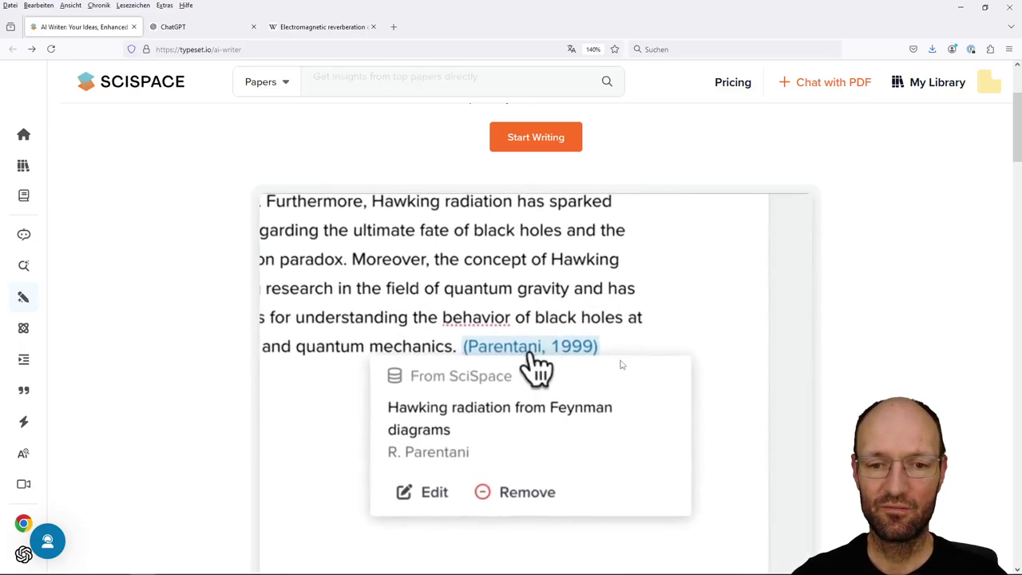
{"action": "left_click", "coordinate": [551, 484]}
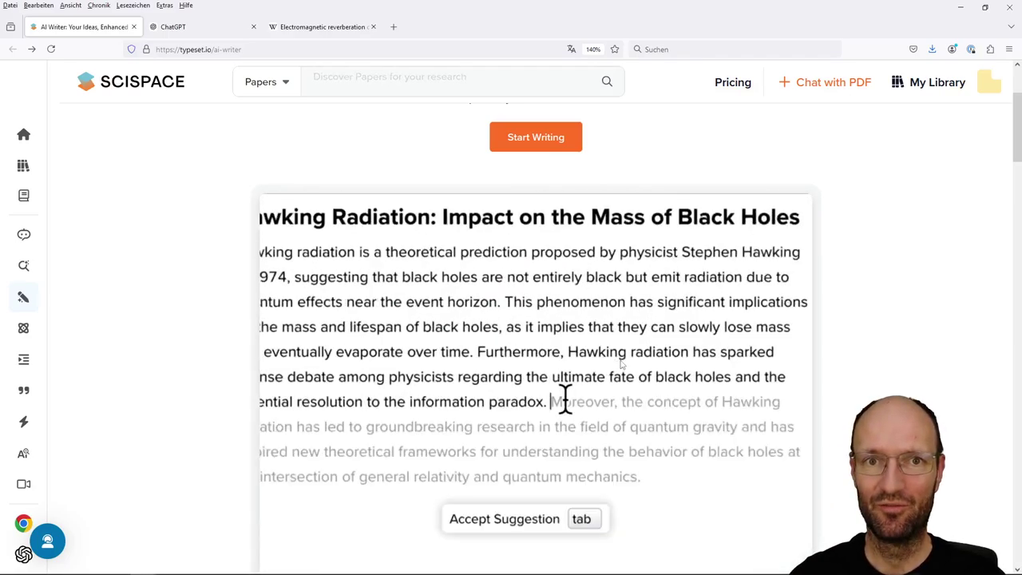
{"action": "left_click", "coordinate": [548, 545]}
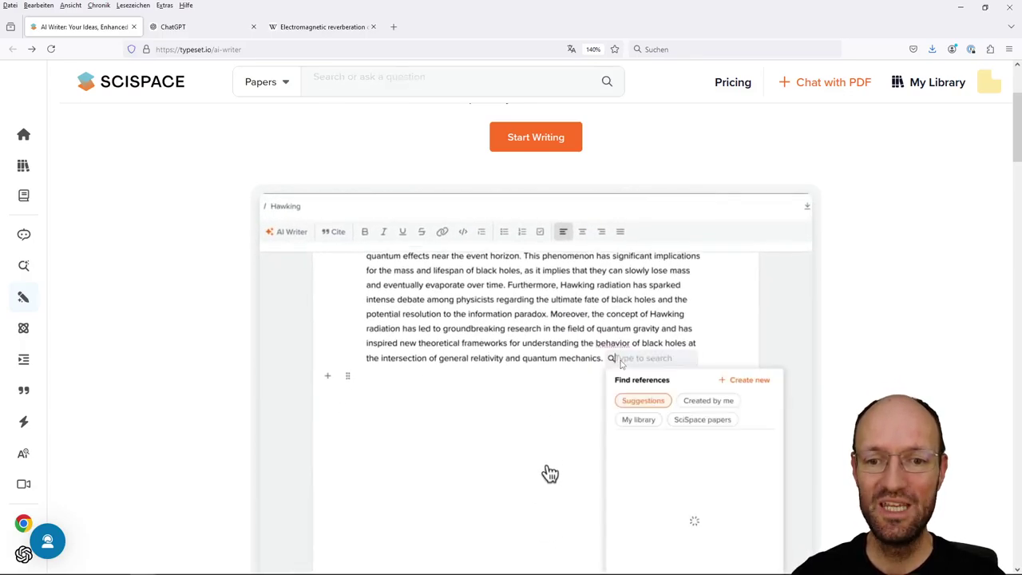
{"action": "left_click", "coordinate": [643, 532]}
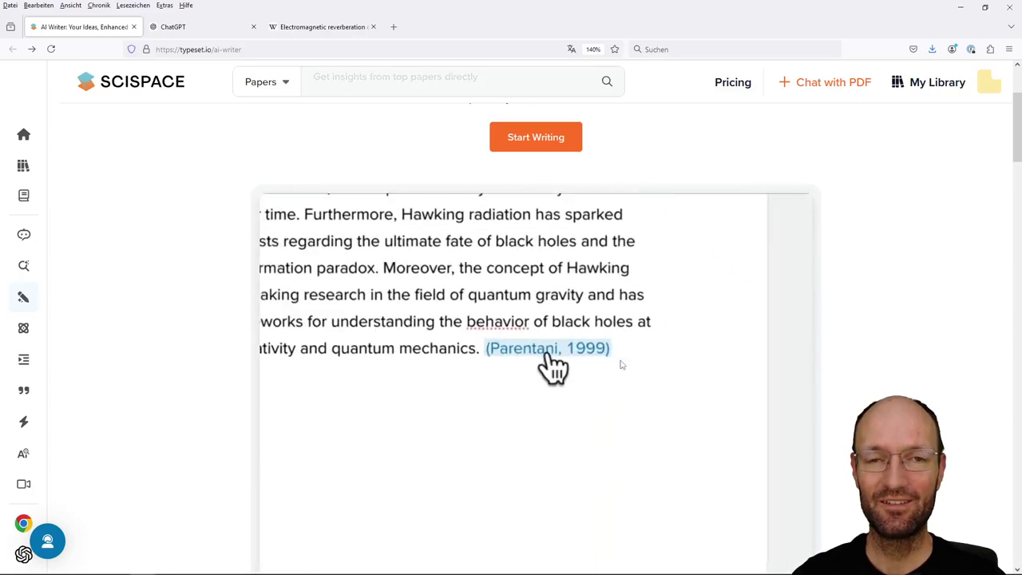
{"action": "left_click", "coordinate": [551, 351]}
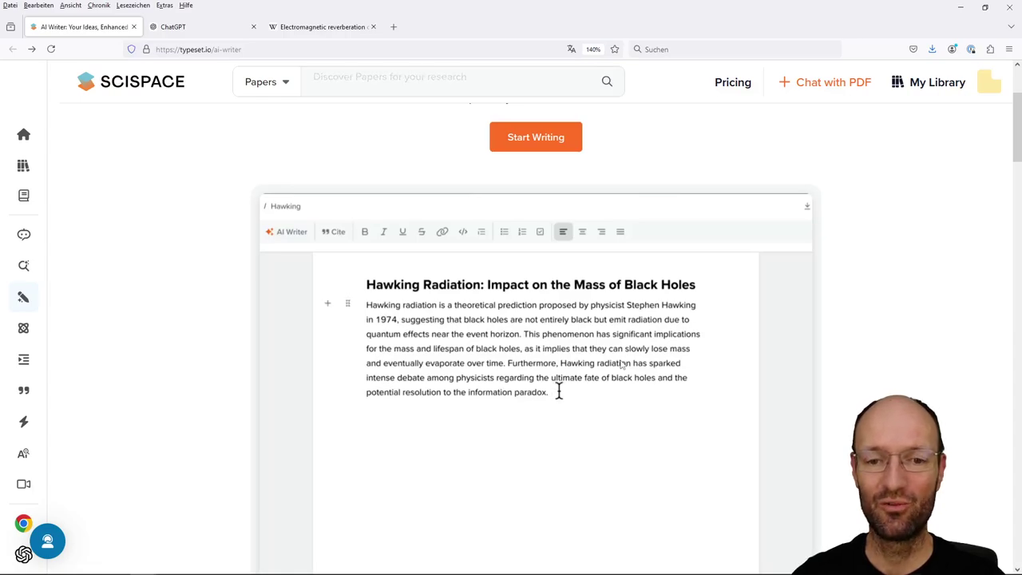
{"action": "left_click", "coordinate": [534, 559]}
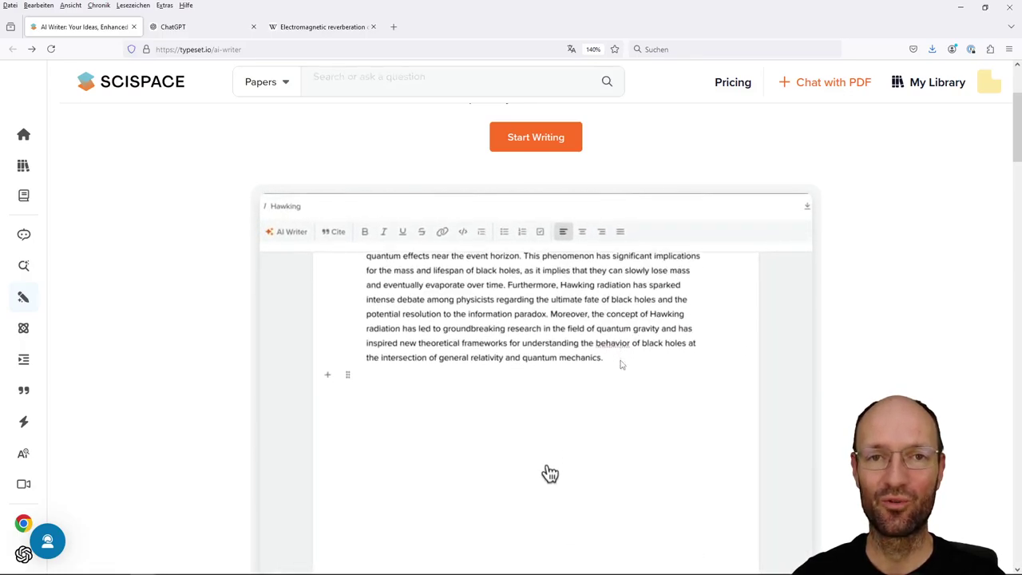
{"action": "key", "text": "at"}
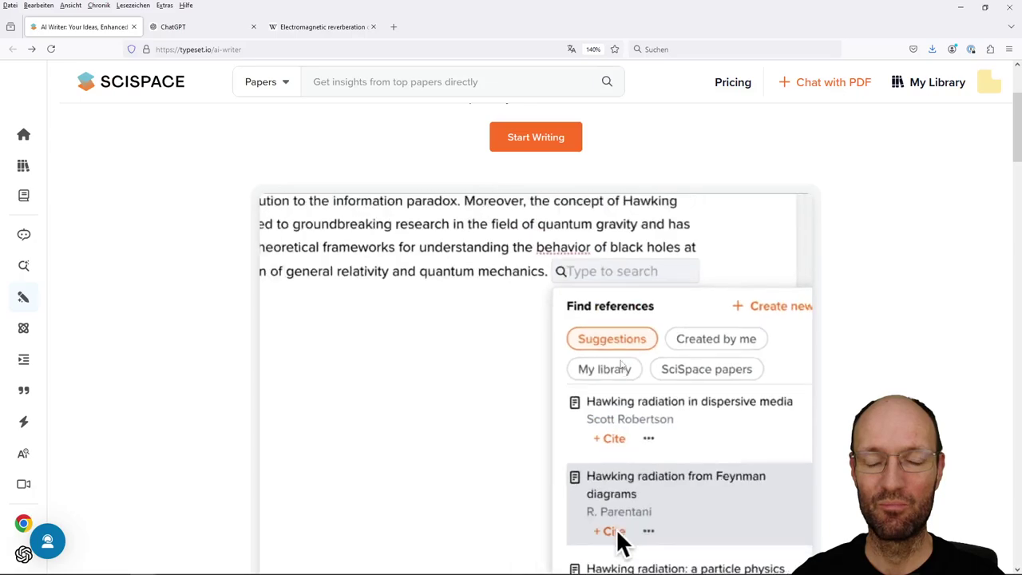
{"action": "left_click", "coordinate": [607, 531]}
{"action": "scroll", "coordinate": [628, 411], "scroll_direction": "up", "scroll_amount": 2}
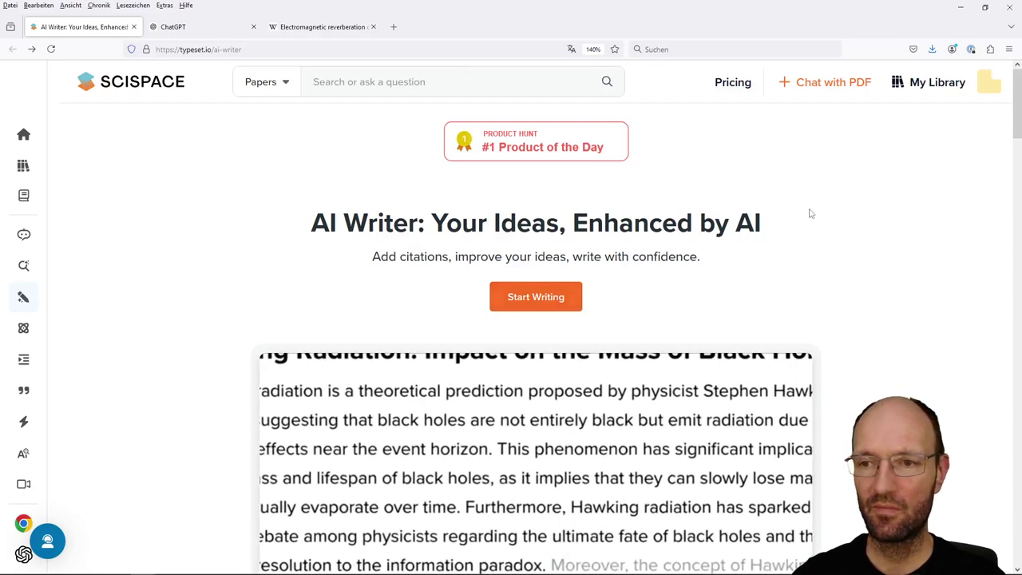
{"action": "key", "text": "Tab"}
- Create a blank Untitled Notebook through Start Writing in the account menu
{"action": "left_click", "coordinate": [989, 86]}
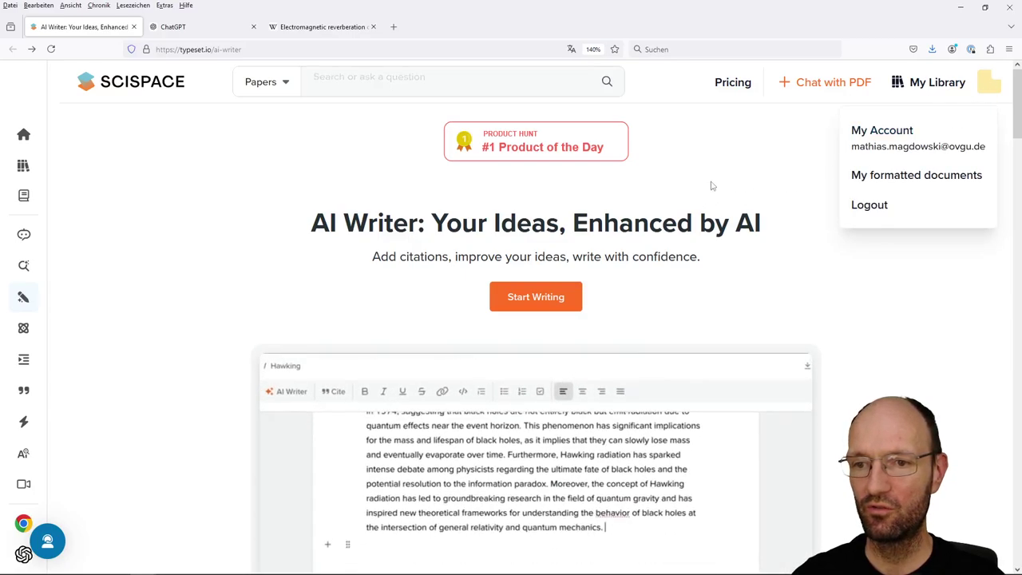
{"action": "left_click", "coordinate": [536, 303]}
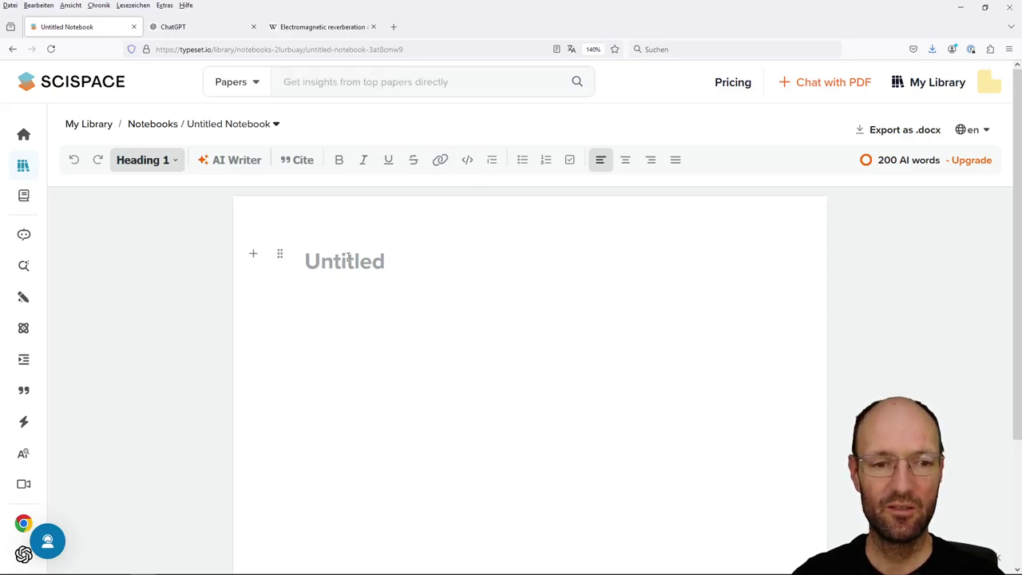
{"action": "mouse_move", "coordinate": [32, 236]}
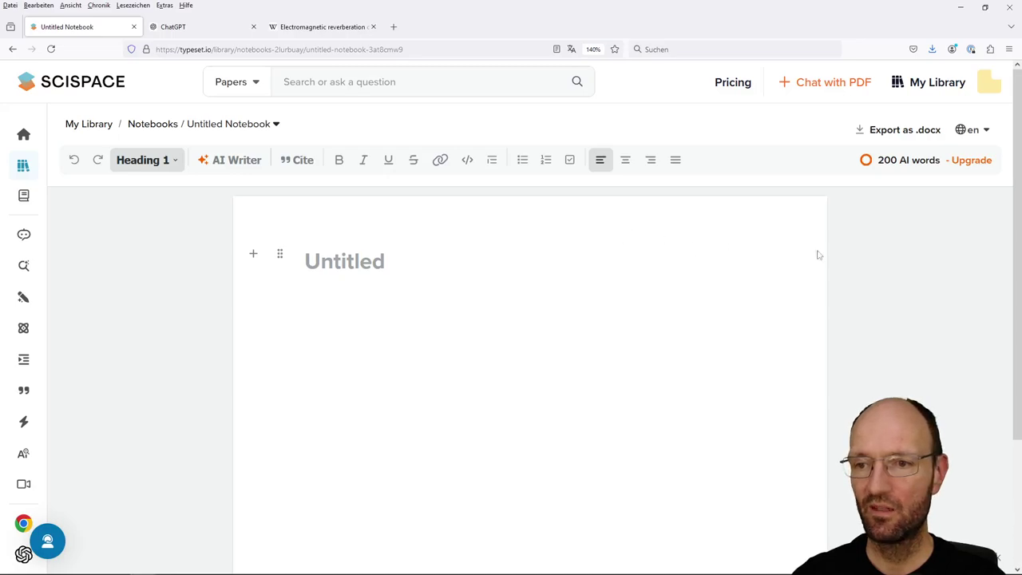
{"action": "mouse_move", "coordinate": [897, 157]}
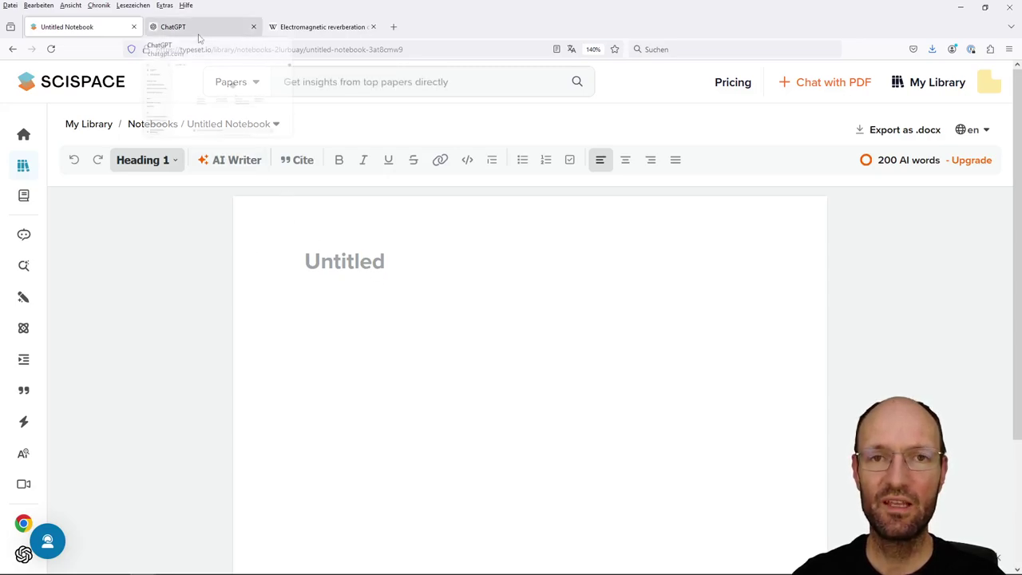
{"action": "left_click", "coordinate": [323, 27]}
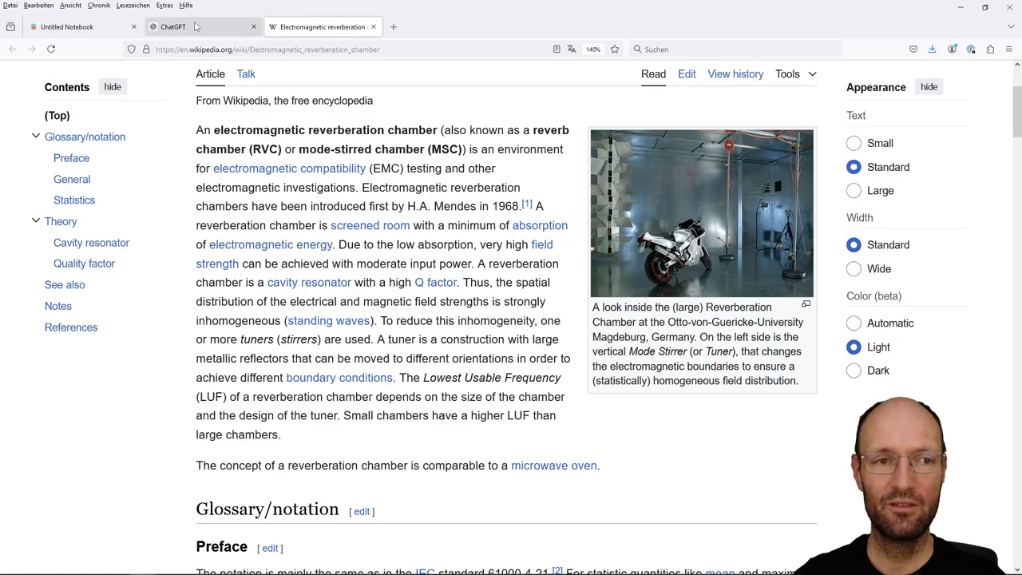
{"action": "mouse_move", "coordinate": [196, 30]}
{"action": "left_click", "coordinate": [70, 26]}
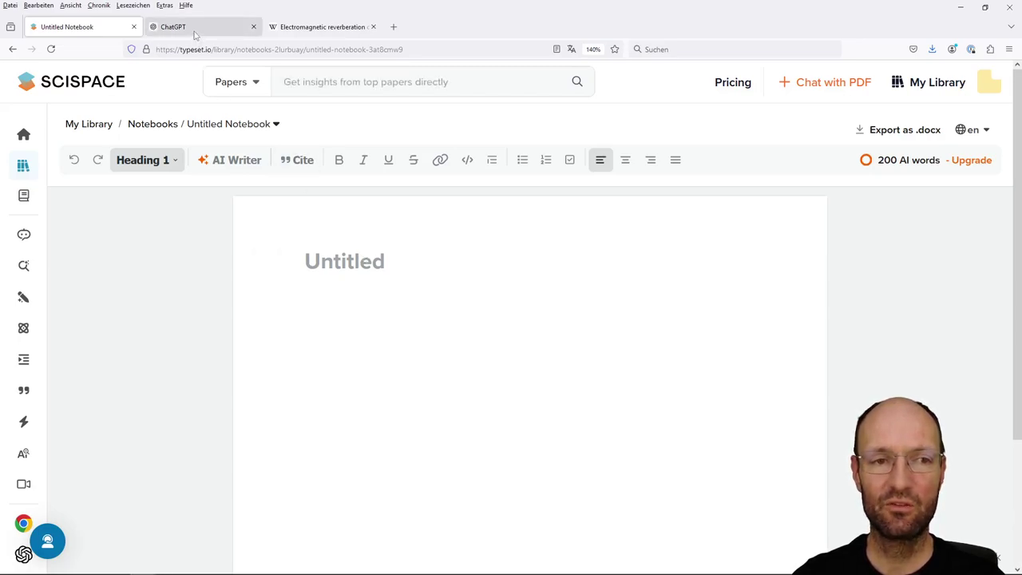
- Open the ChatGPT new-chat tab, then go back to Writer and start selecting the rain sentence
{"action": "mouse_move", "coordinate": [196, 34]}
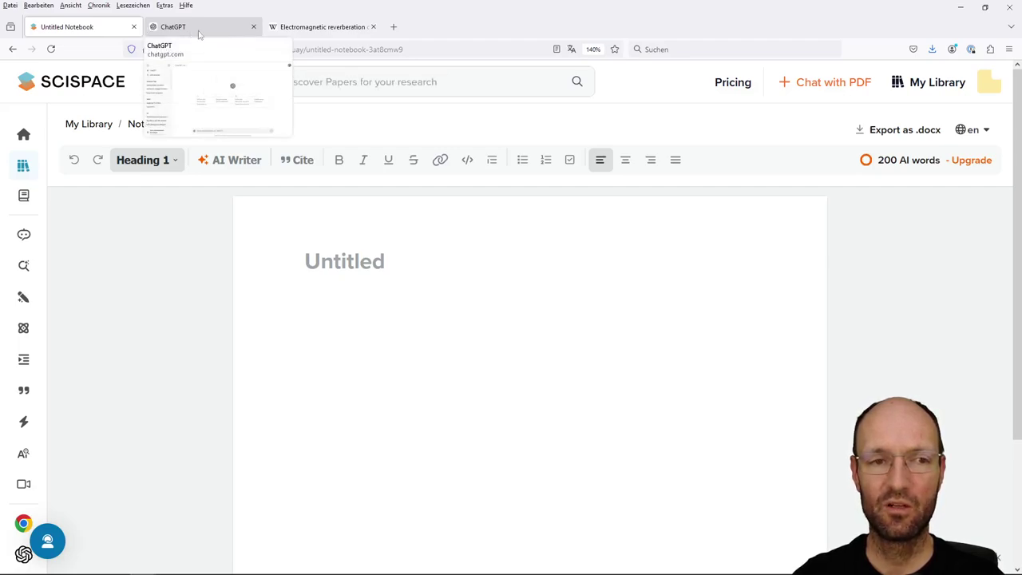
{"action": "left_click", "coordinate": [208, 31]}
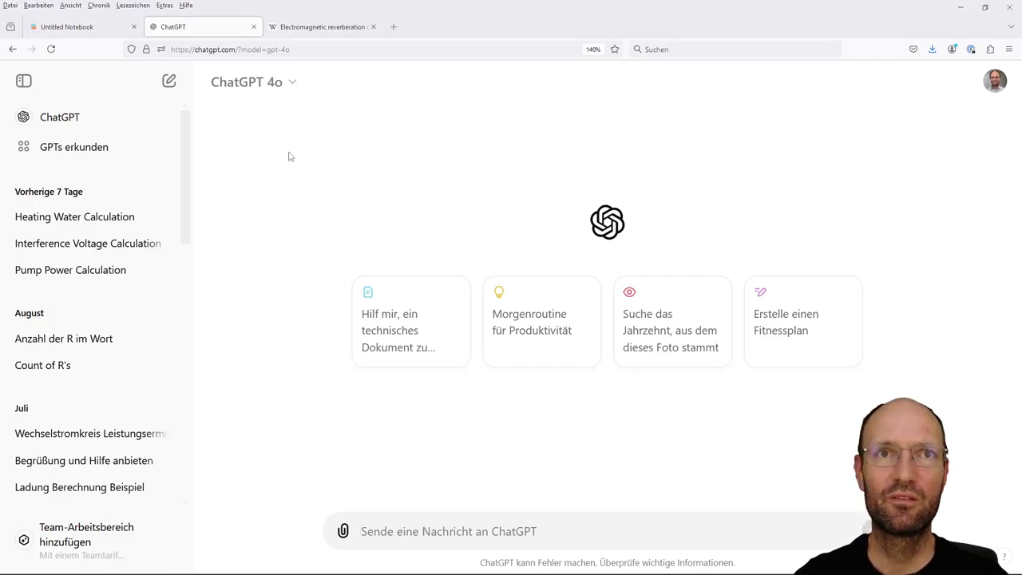
{"action": "key", "text": "alt+Tab"}
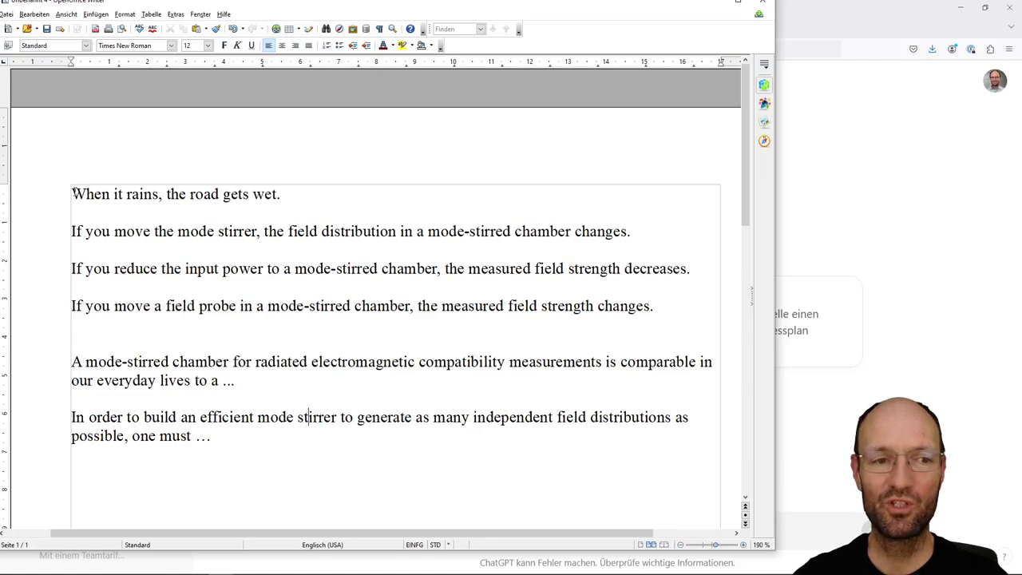
{"action": "left_click_drag", "start_coordinate": [73, 193], "coordinate": [95, 196]}
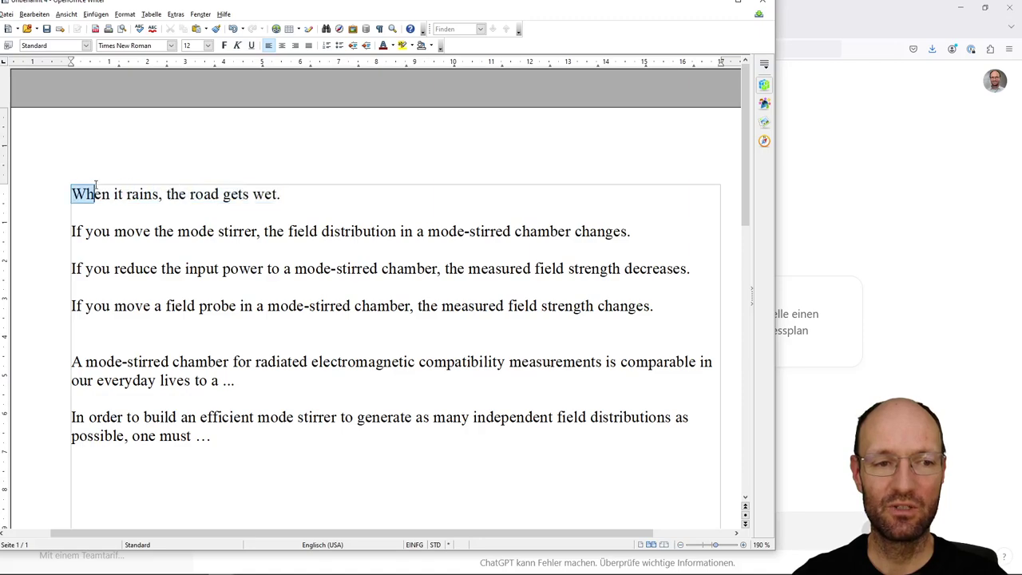
- Select the clause 'the road gets wet' in the first sentence, then bring ChatGPT forward
{"action": "left_click", "coordinate": [158, 196]}
{"action": "left_click_drag", "start_coordinate": [157, 195], "coordinate": [72, 196]}
{"action": "left_click_drag", "start_coordinate": [165, 194], "coordinate": [278, 194]}
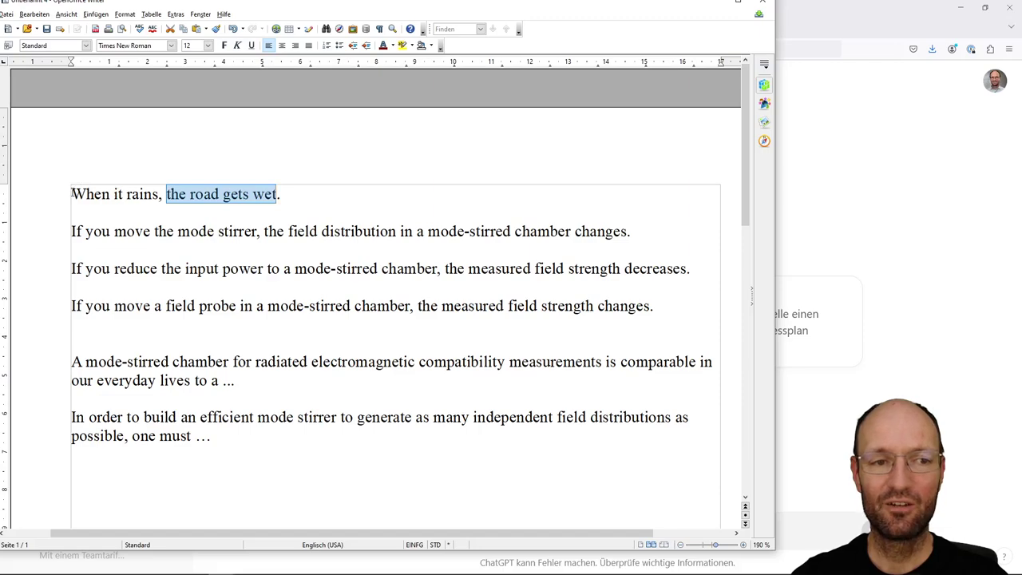
{"action": "left_click_drag", "start_coordinate": [73, 193], "coordinate": [160, 194]}
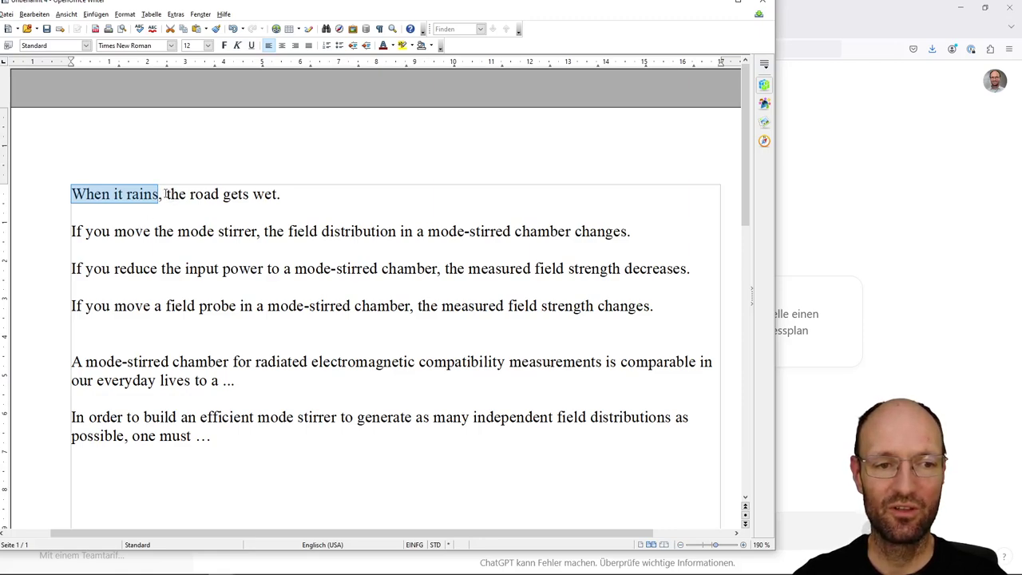
{"action": "left_click_drag", "start_coordinate": [166, 194], "coordinate": [278, 194]}
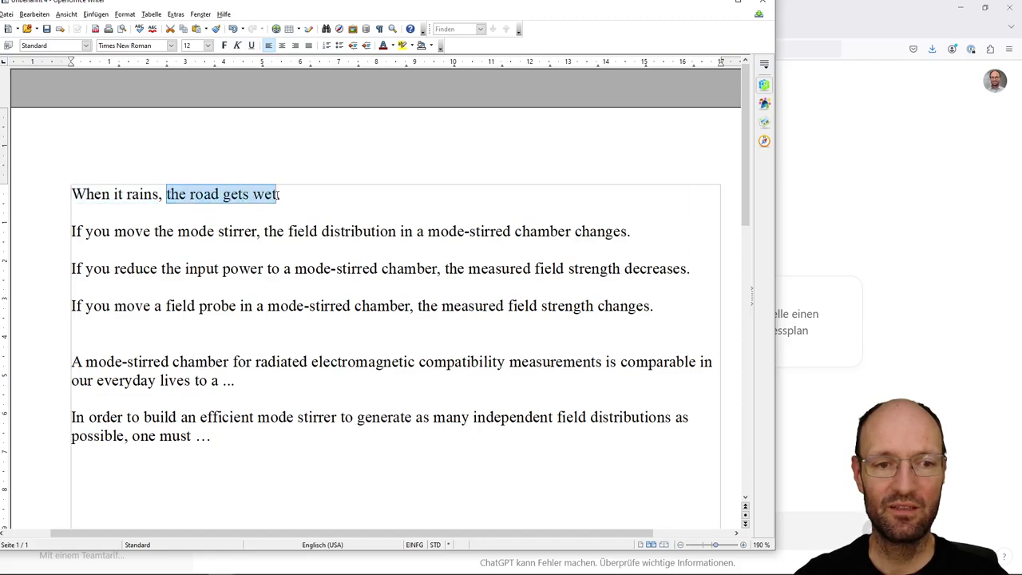
{"action": "left_click", "coordinate": [840, 431]}
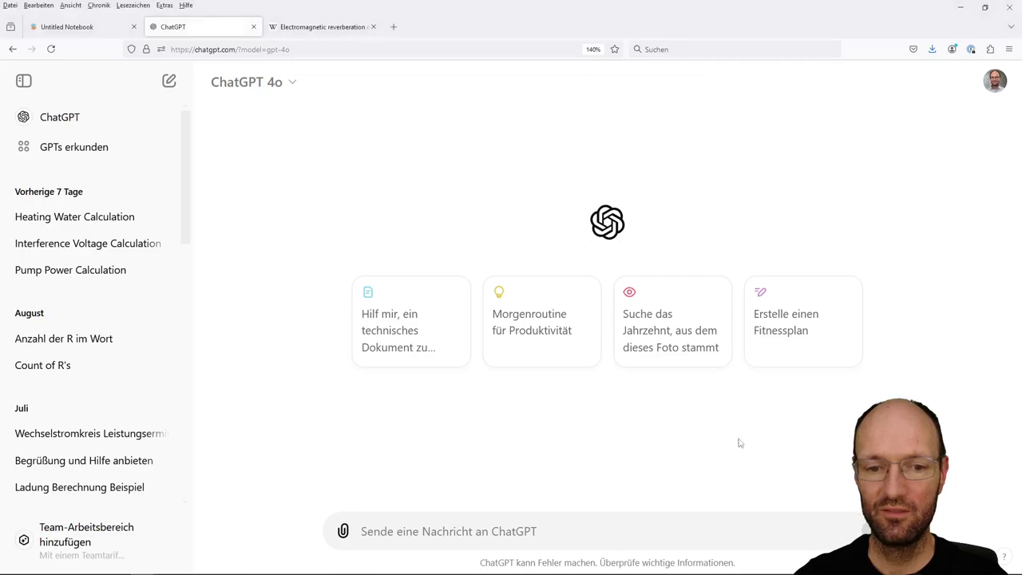
- Write the message 'Please complete the following sentence: "the road gets wet' in a new chat
{"action": "left_click", "coordinate": [519, 529]}
{"action": "type", "text": "Ple"}
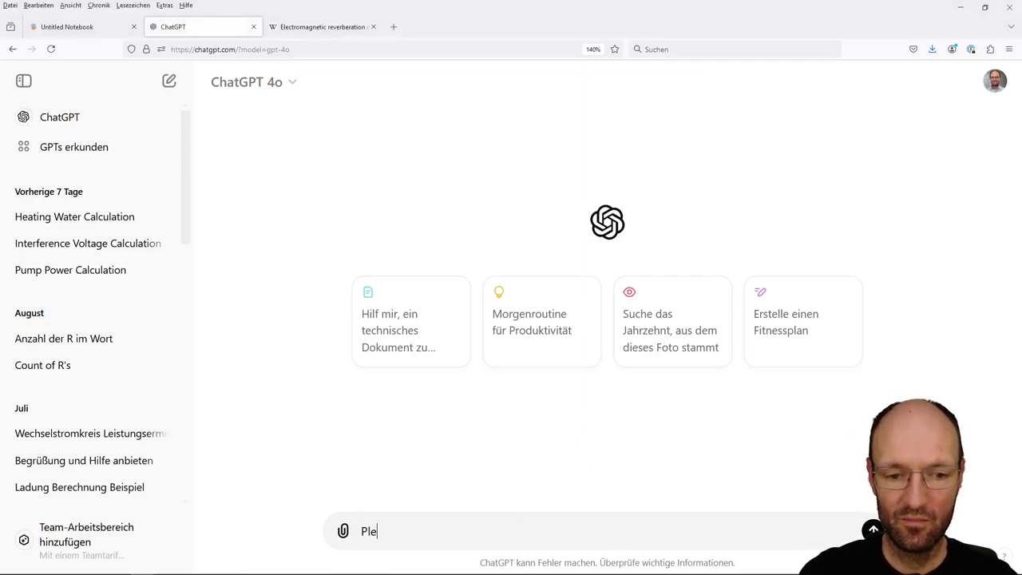
{"action": "type", "text": "ase complete the "}
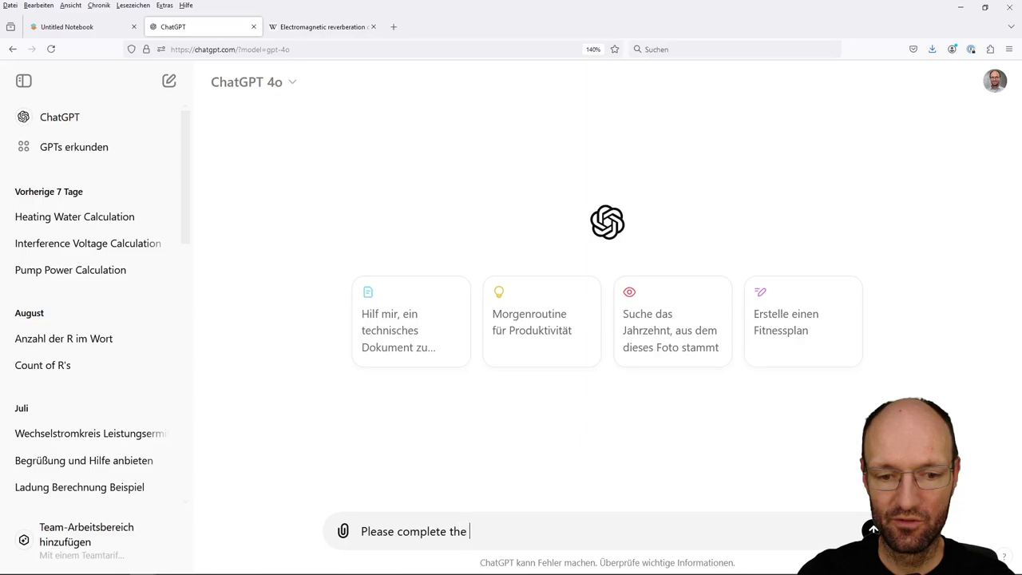
{"action": "type", "text": "following setance"}
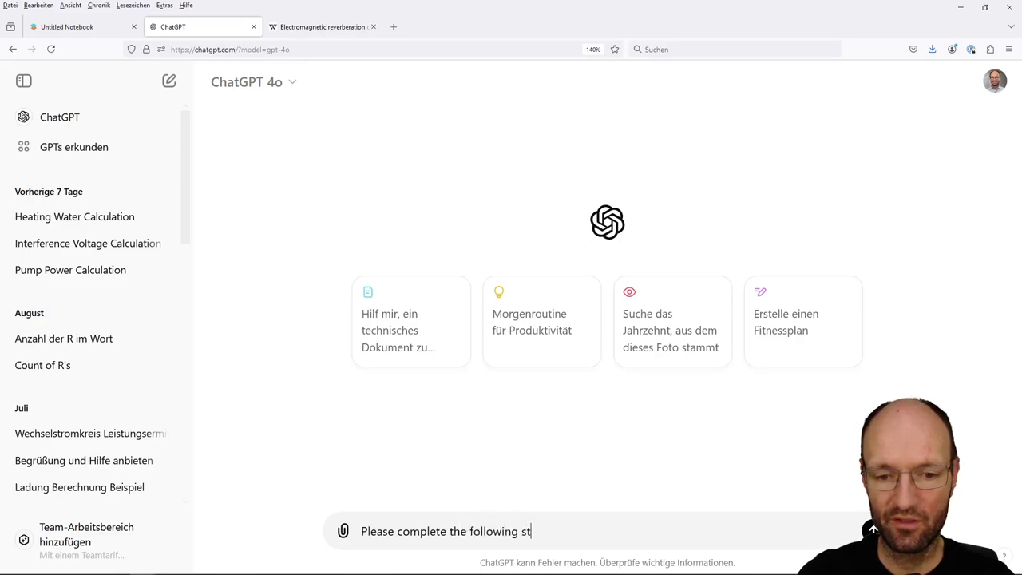
{"action": "key", "text": "BackSpace"}
{"action": "key", "text": "BackSpace"}
{"action": "key", "text": "BackSpace"}
{"action": "key", "text": "BackSpace"}
{"action": "key", "text": "BackSpace"}
{"action": "key", "text": "BackSpace"}
{"action": "type", "text": "entence"}
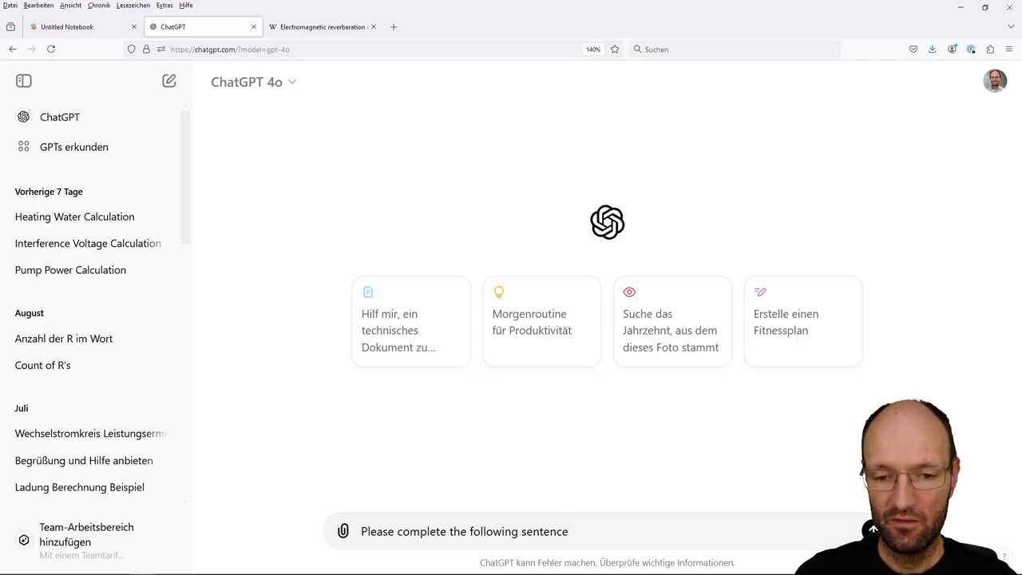
{"action": "type", "text": ": \"the road gets wet"}
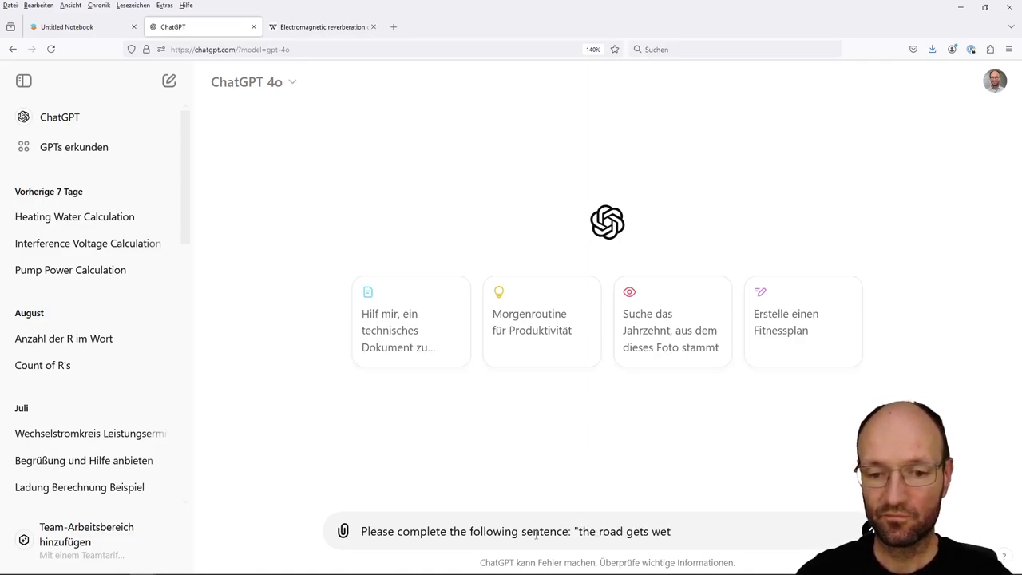
- Fix the prompt to 'The road gets wet, if ...', send it, and return to Writer
{"action": "left_click", "coordinate": [580, 531]}
{"action": "key", "text": "BackSpace"}
{"action": "type", "text": "T"}
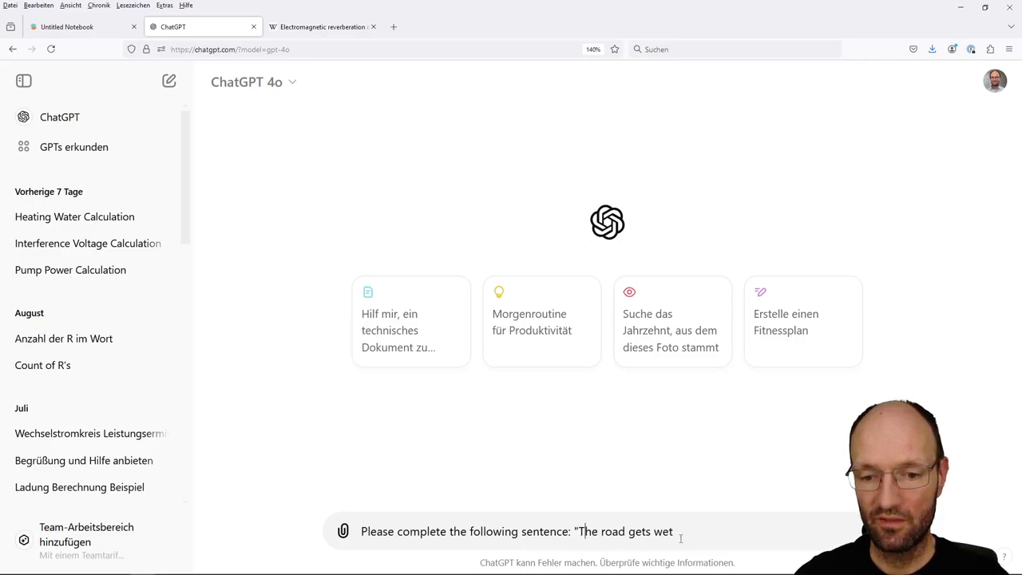
{"action": "type", "text": ", wh"}
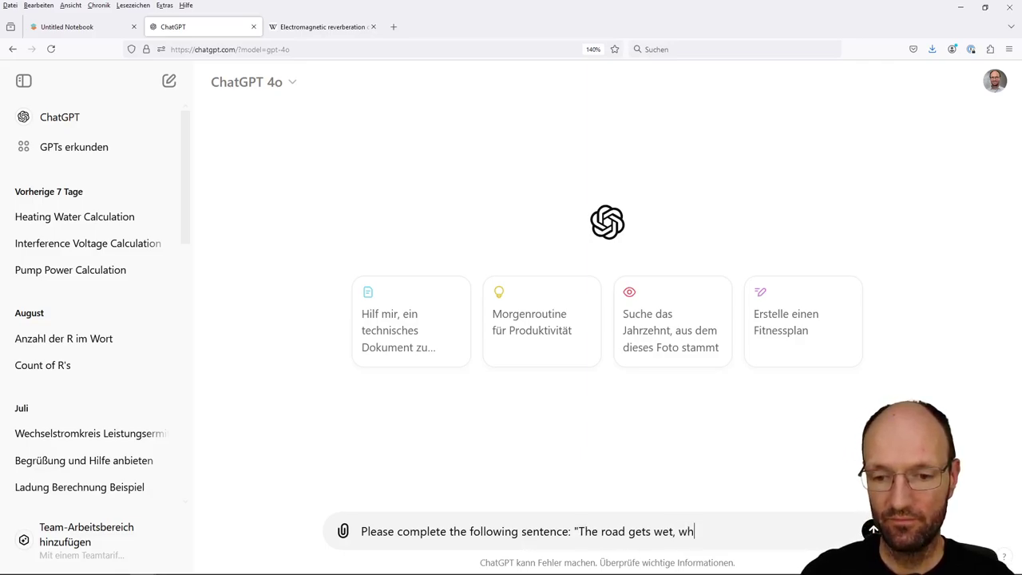
{"action": "type", "text": "en ..."}
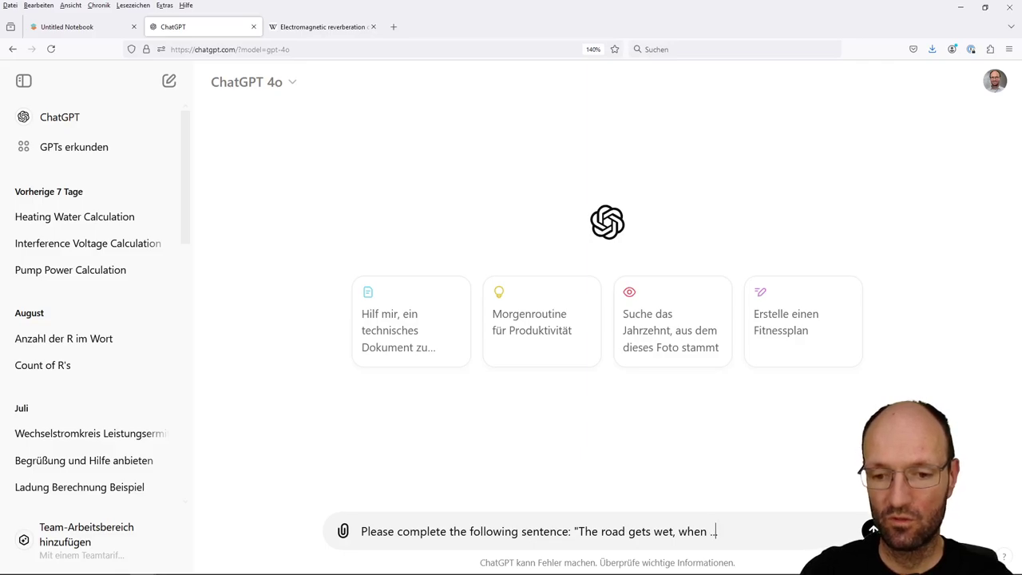
{"action": "key", "text": "Left"}
{"action": "key", "text": "Left"}
{"action": "key", "text": "Left"}
{"action": "key", "text": "Left"}
{"action": "key", "text": "BackSpace"}
{"action": "key", "text": "BackSpace"}
{"action": "key", "text": "BackSpace"}
{"action": "key", "text": "BackSpace"}
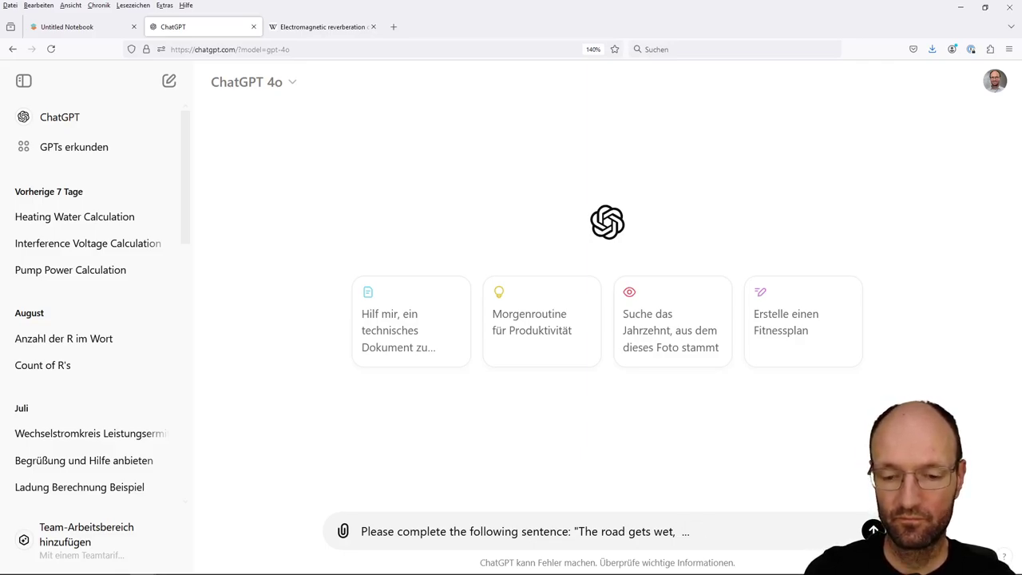
{"action": "type", "text": "if"}
{"action": "key", "text": "End"}
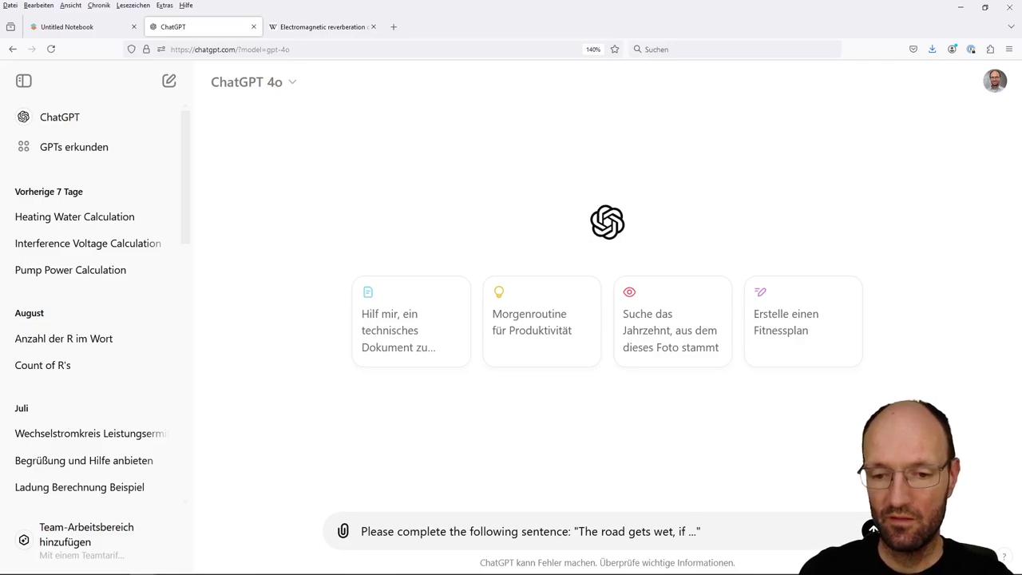
{"action": "key", "text": "Return"}
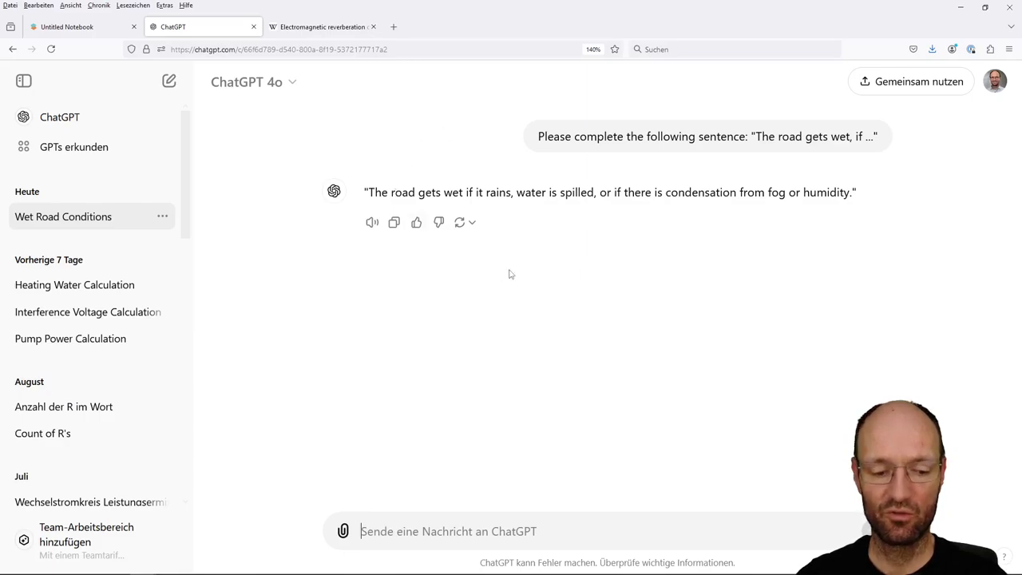
{"action": "key", "text": "alt+Tab"}
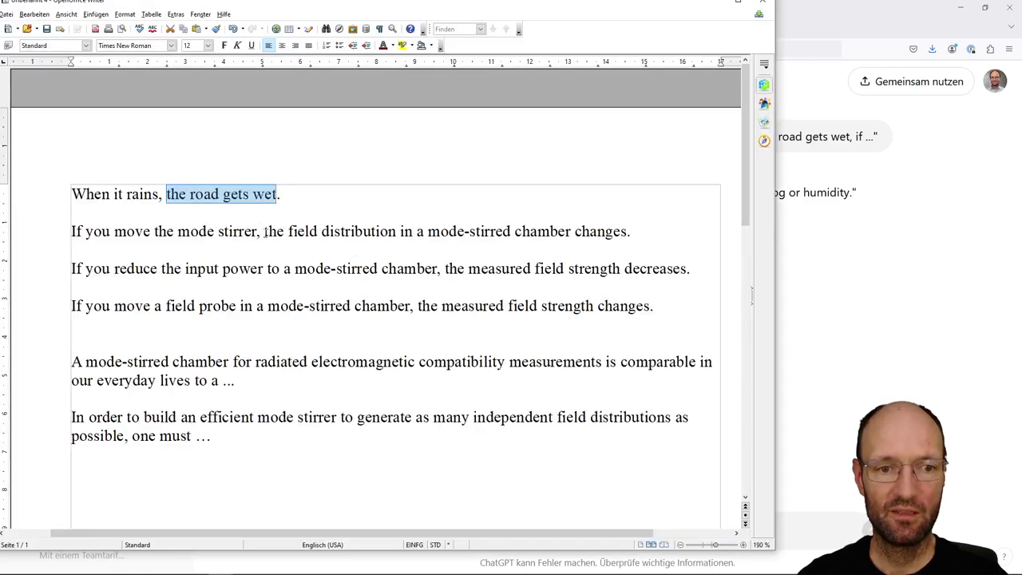
- Select the clause 'the field distribution in a mode-stirred chamber changes' and return to ChatGPT's message box
{"action": "left_click_drag", "start_coordinate": [264, 231], "coordinate": [630, 231]}
{"action": "key", "text": "ctrl+c"}
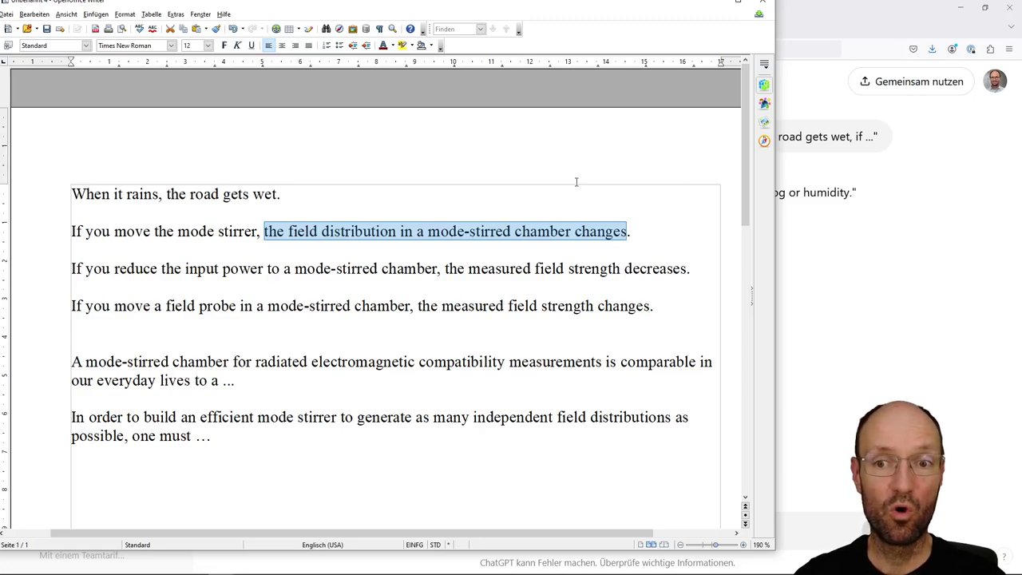
{"action": "left_click", "coordinate": [834, 333]}
{"action": "left_click", "coordinate": [530, 533]}
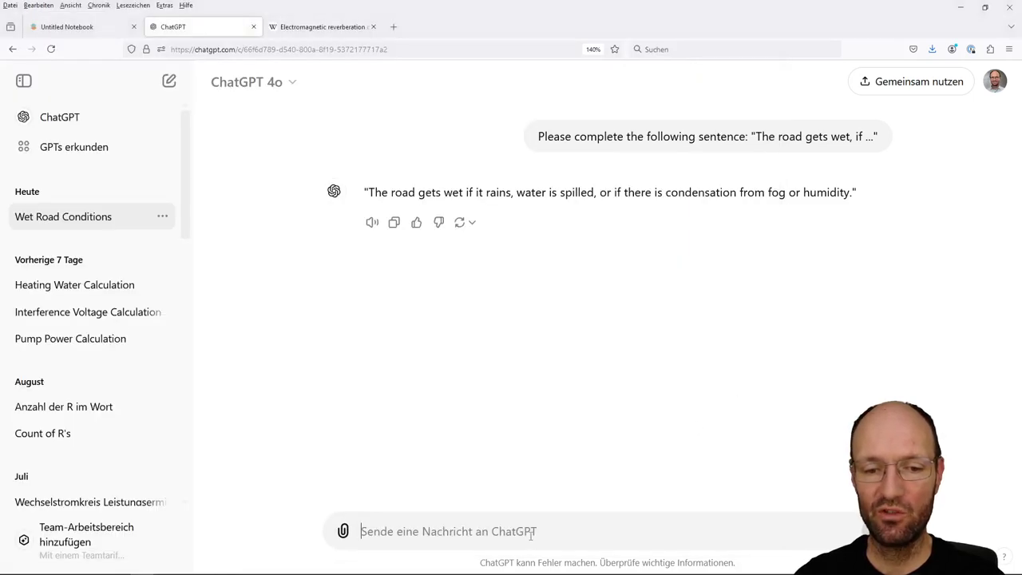
- Paste the clause after the earlier 'Please complete the following sentence:' wording, capitalizing its first letter
{"action": "key", "text": "ctrl+v"}
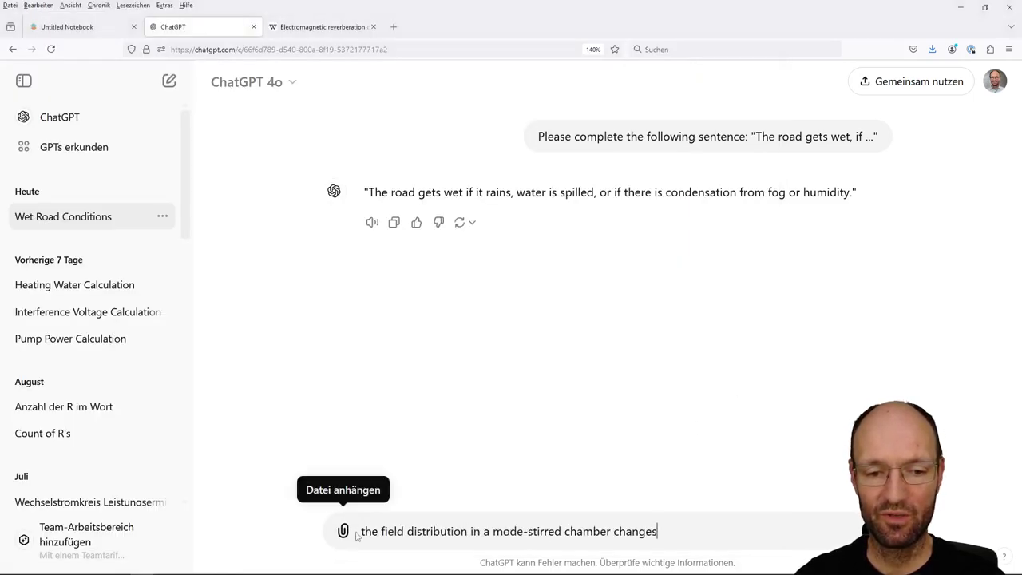
{"action": "left_click_drag", "start_coordinate": [538, 136], "coordinate": [736, 164]}
{"action": "key", "text": "ctrl+c"}
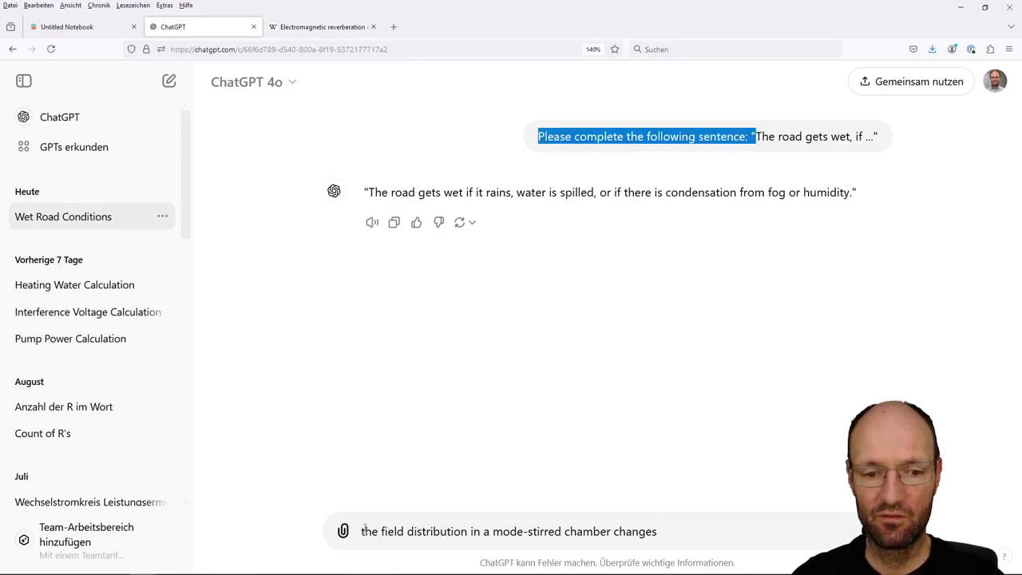
{"action": "left_click", "coordinate": [364, 531]}
{"action": "key", "text": "ctrl+v"}
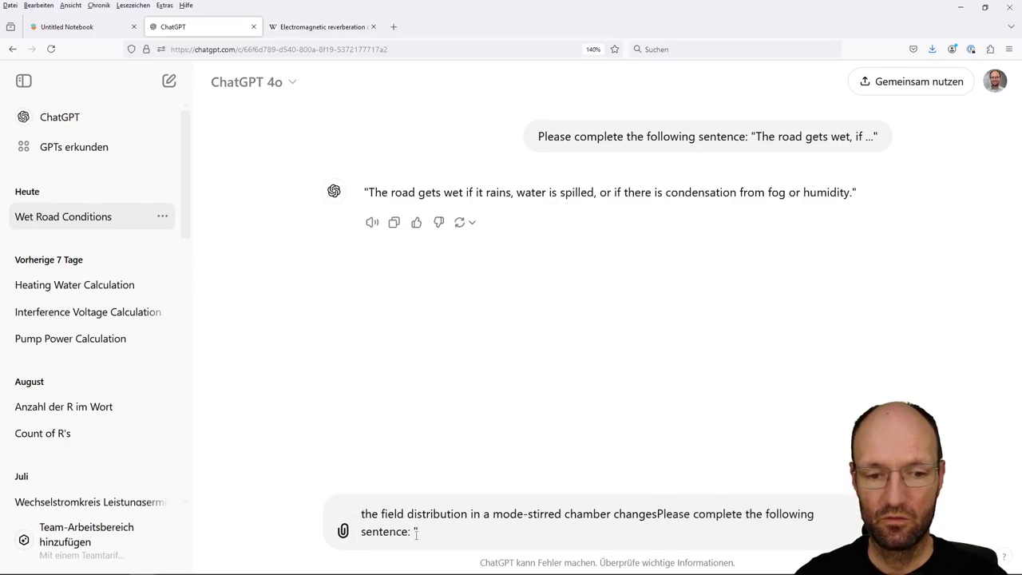
{"action": "key", "text": "ctrl+z"}
{"action": "key", "text": "ctrl+v"}
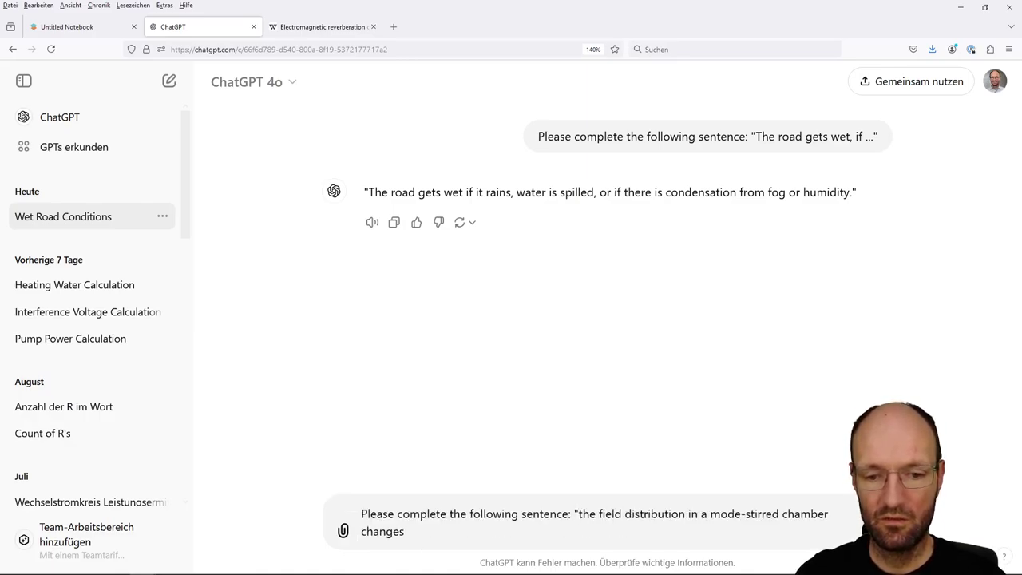
{"action": "key", "text": "Delete"}
{"action": "type", "text": "T"}
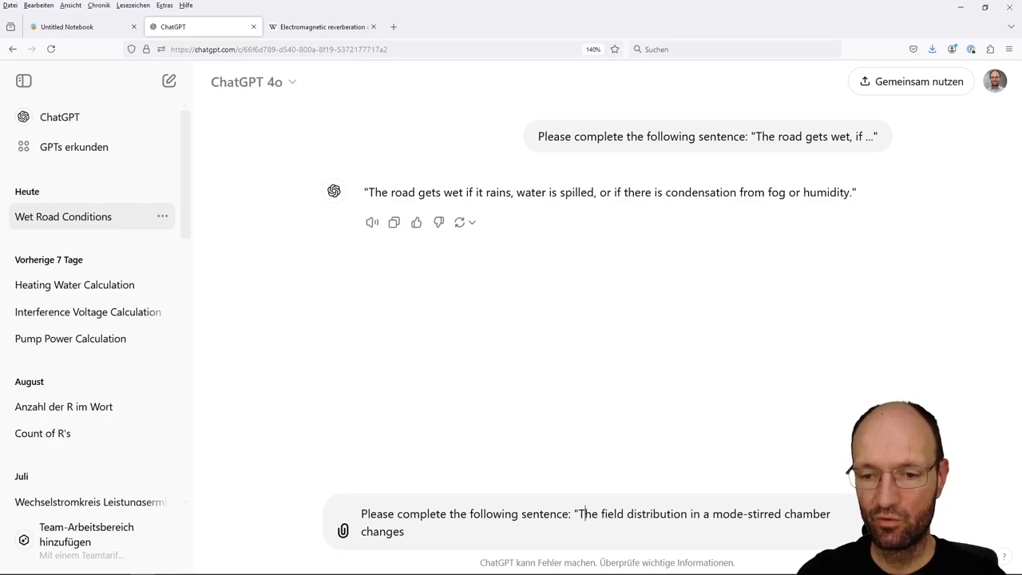
- Append ', if ..."' and send the field-distribution completion request, then switch to Writer
{"action": "left_click", "coordinate": [404, 531]}
{"action": "type", "text": ","}
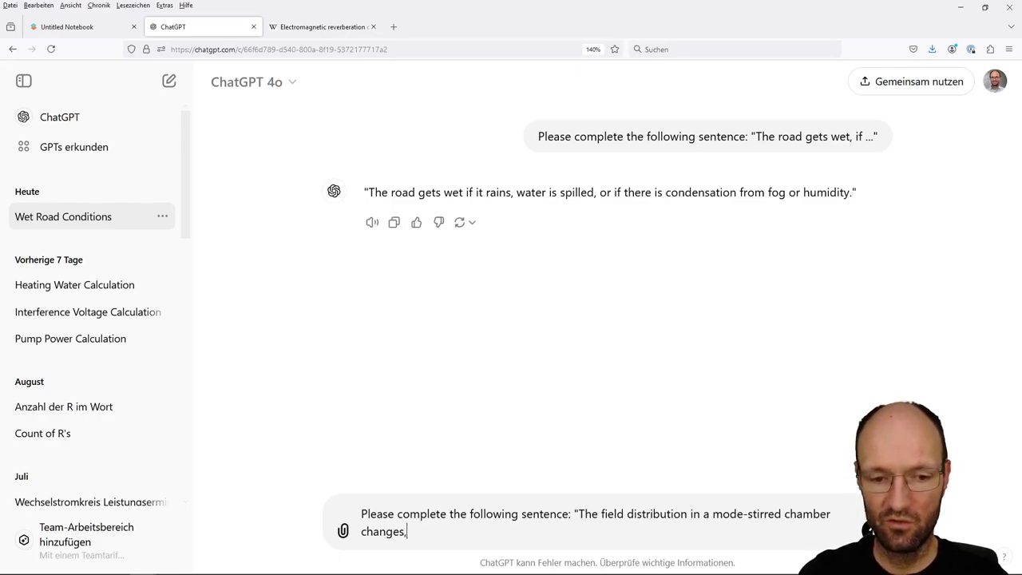
{"action": "type", "text": " if ...\""}
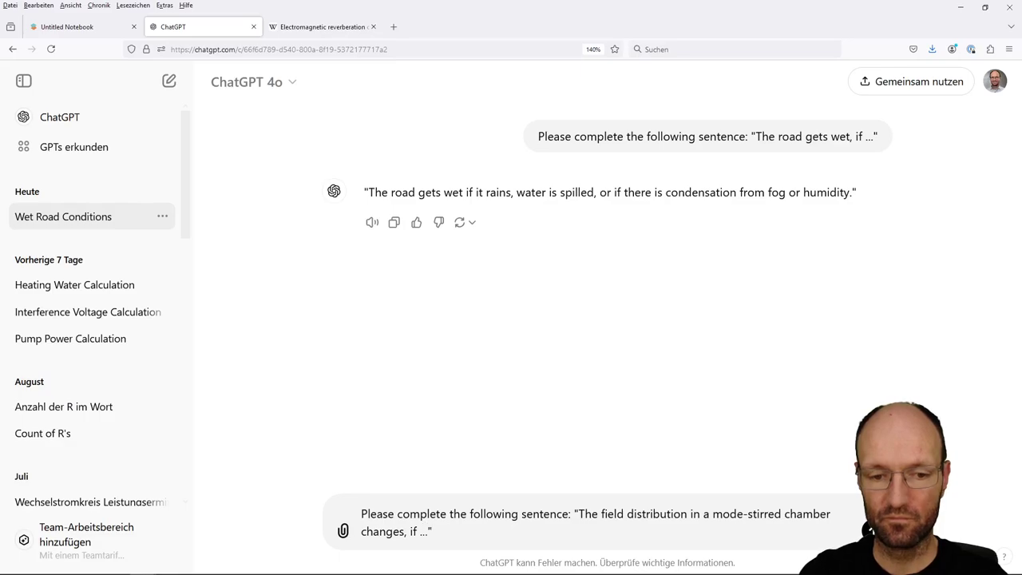
{"action": "key", "text": "Return"}
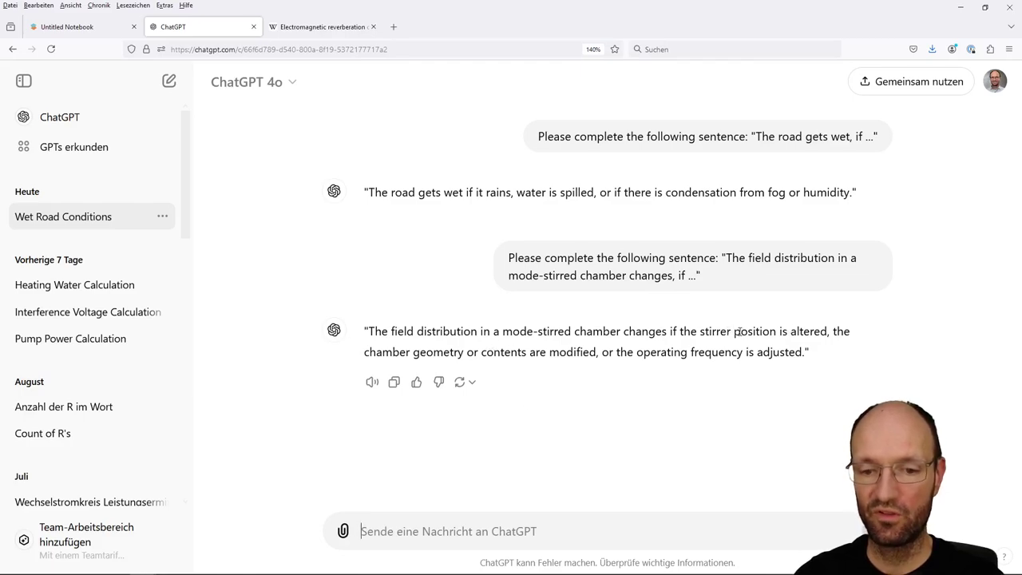
{"action": "key", "text": "alt+Tab"}
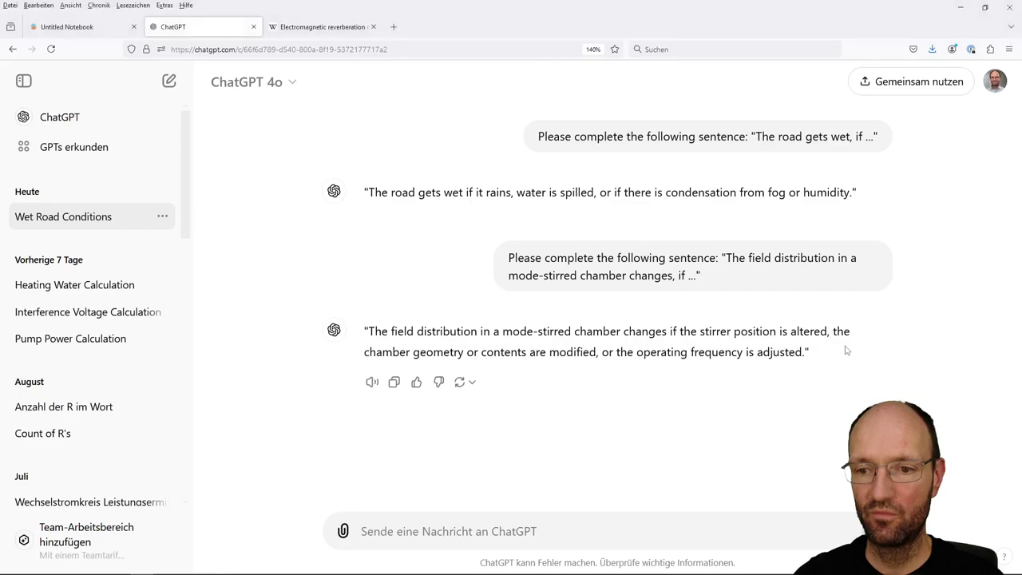
{"action": "left_click", "coordinate": [846, 352]}
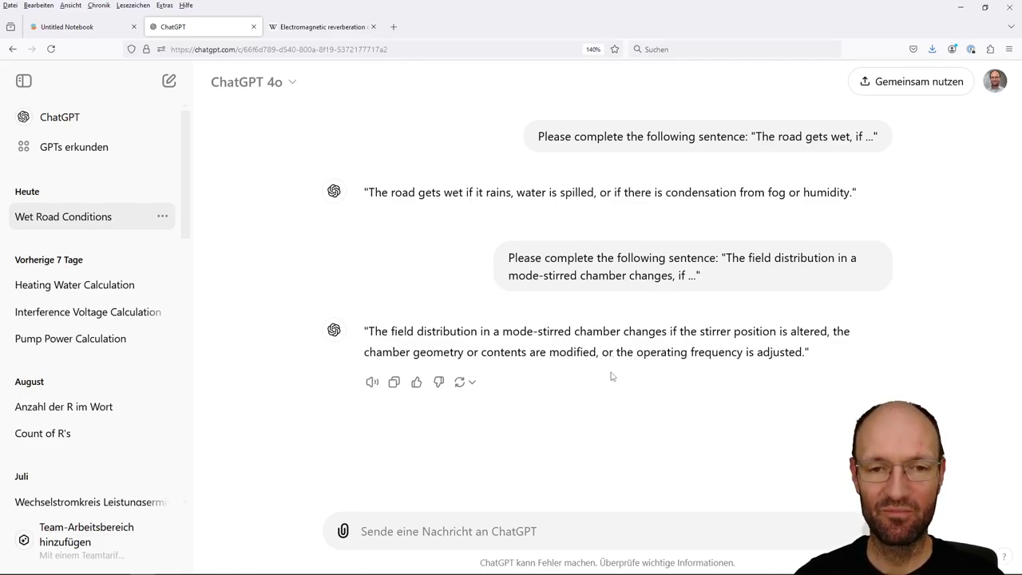
{"action": "key", "text": "alt+Tab"}
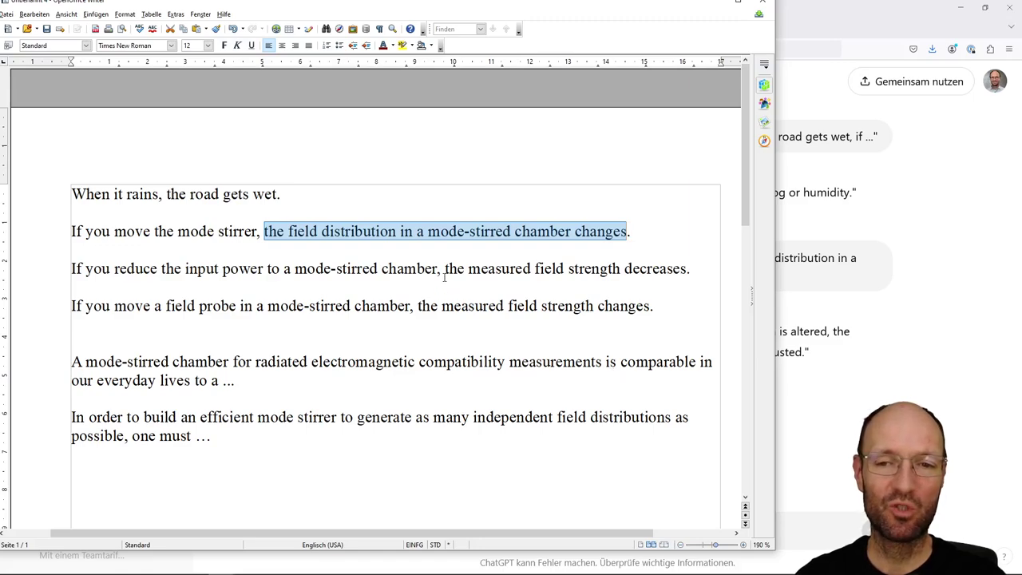
- Copy the clause 'the measured field strength decreases' from the third sentence
{"action": "left_click_drag", "start_coordinate": [444, 268], "coordinate": [692, 268]}
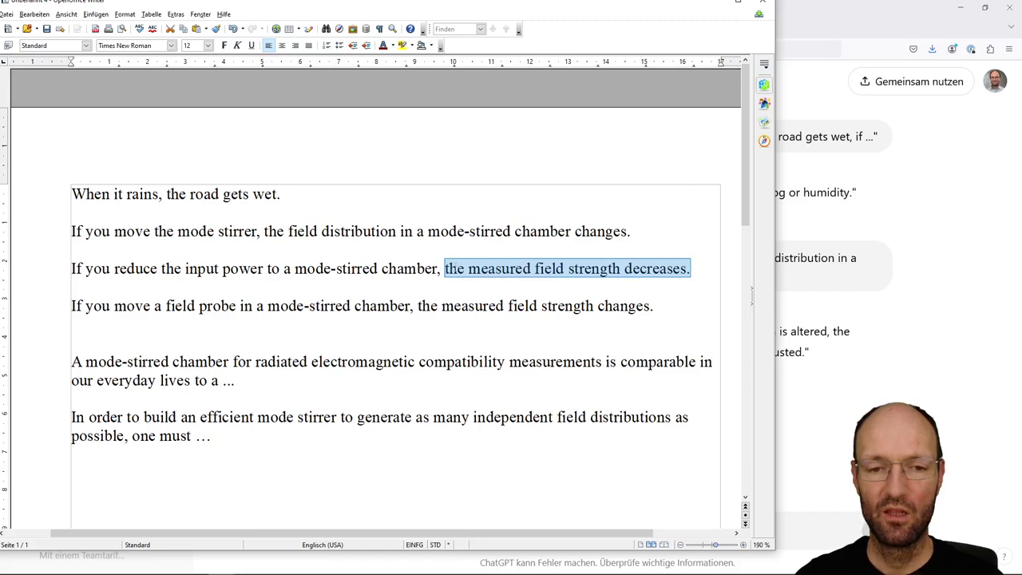
{"action": "left_click_drag", "start_coordinate": [444, 270], "coordinate": [687, 272]}
{"action": "key", "text": "ctrl+c"}
- Send ChatGPT the completion prompt for 'The measured field strength decreases' using the earlier prefix
{"action": "key", "text": "alt+Tab"}
{"action": "key", "text": "ctrl+v"}
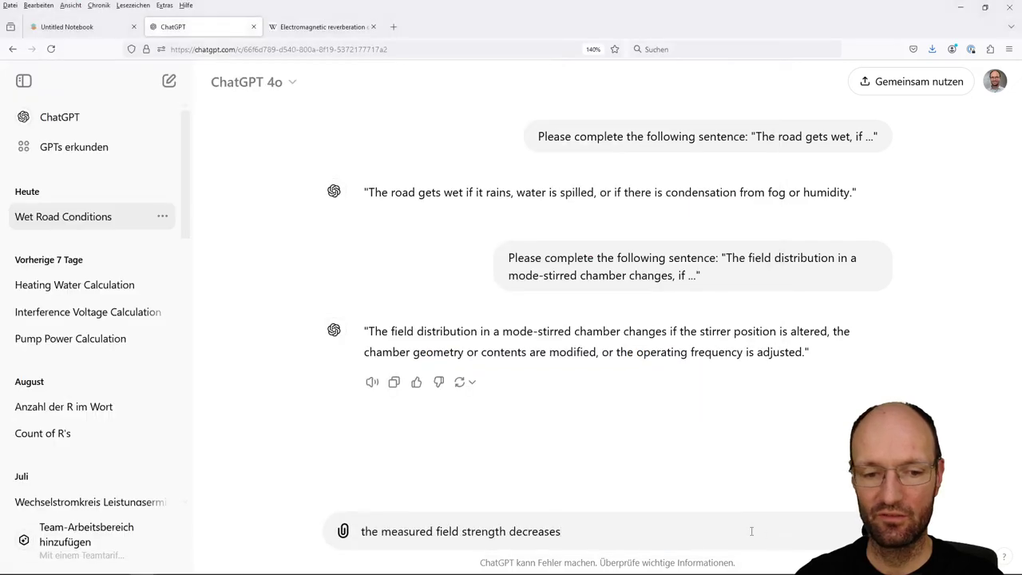
{"action": "mouse_move", "coordinate": [349, 193]}
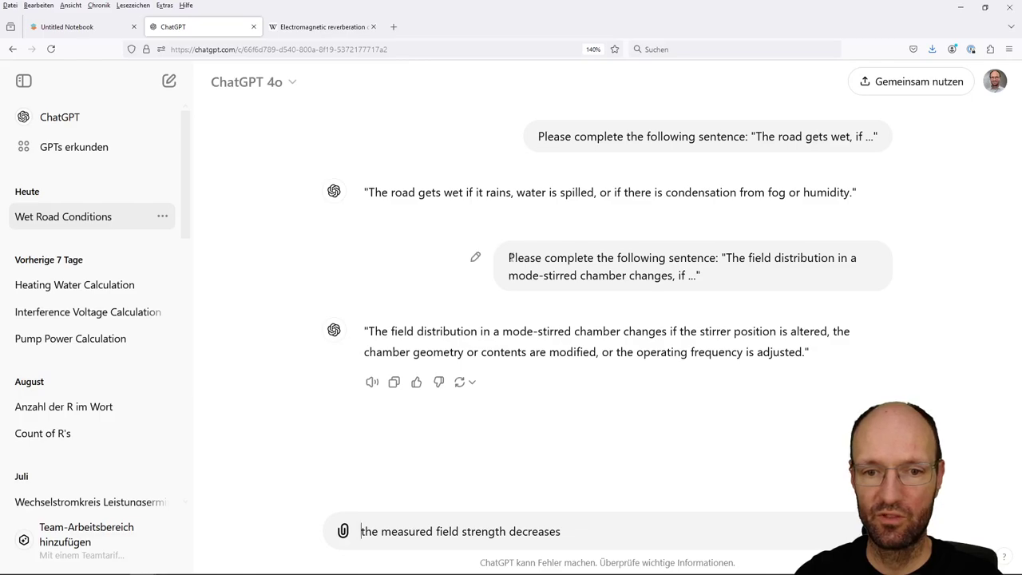
{"action": "left_click_drag", "start_coordinate": [508, 257], "coordinate": [724, 257]}
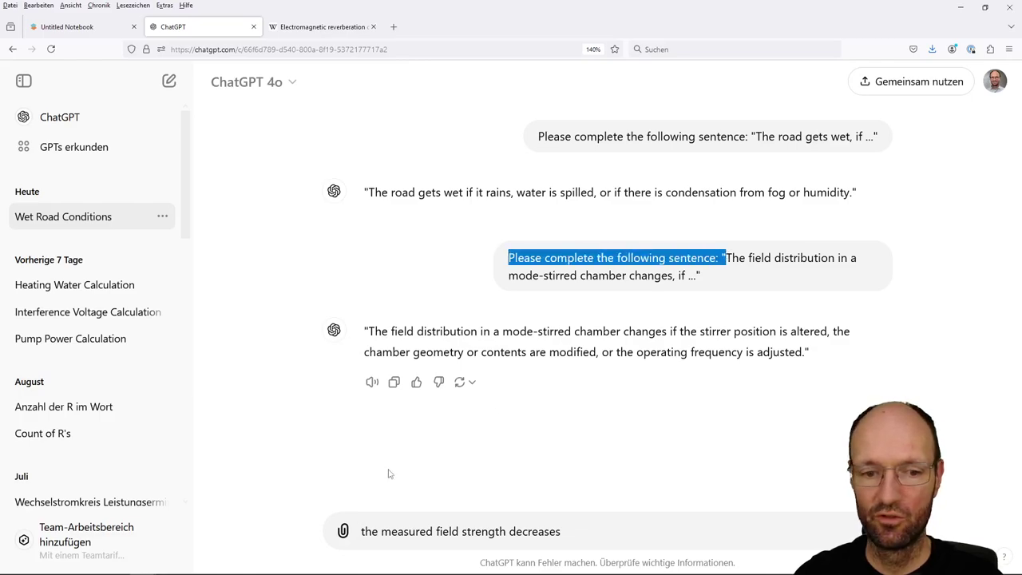
{"action": "left_click", "coordinate": [364, 534]}
{"action": "key", "text": "ctrl+v"}
{"action": "key", "text": "Delete"}
{"action": "type", "text": "T"}
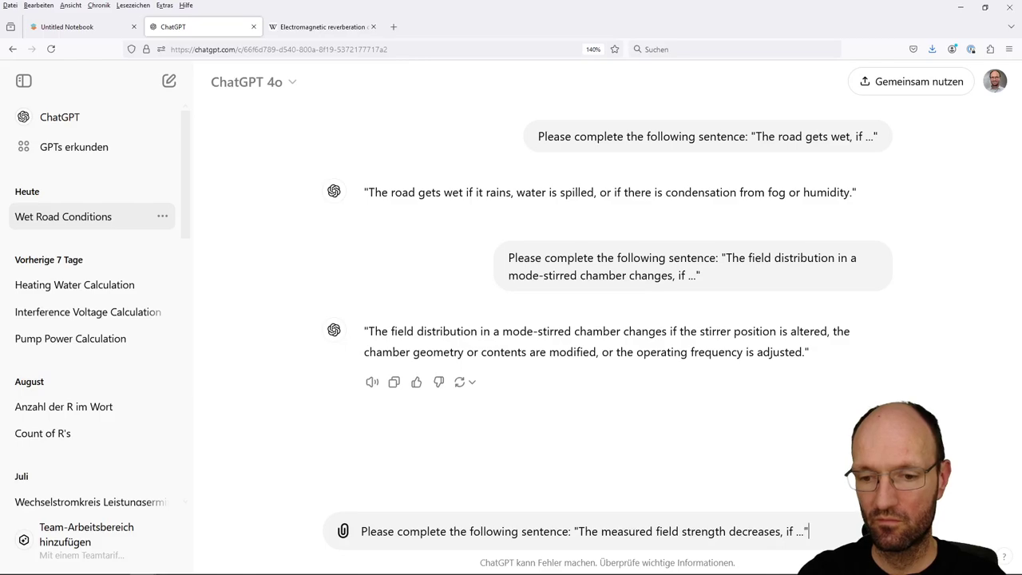
{"action": "key", "text": "Return"}
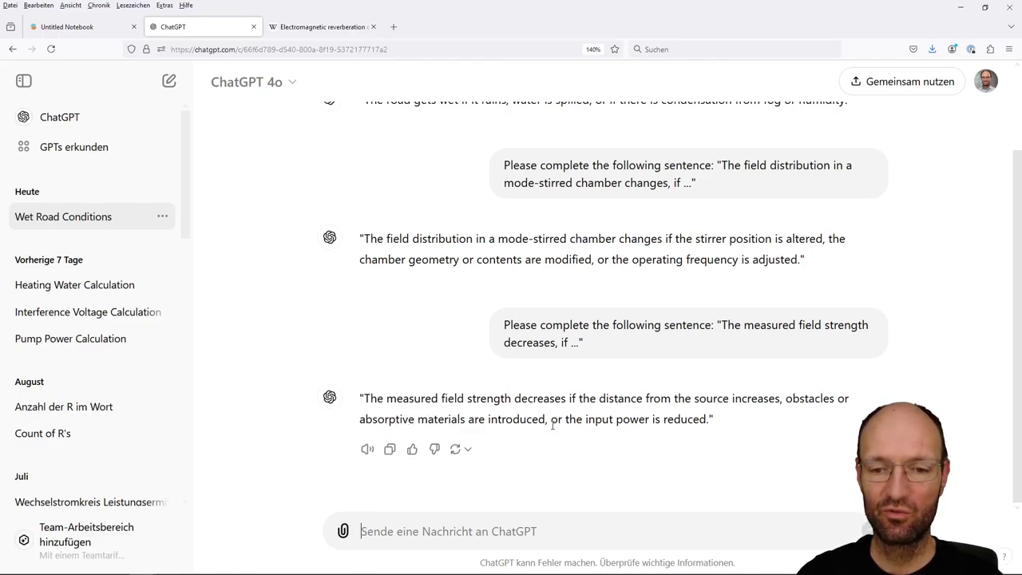
- Review the reply's causes: distance, obstacles, absorptive materials and reduced input power
{"action": "left_click_drag", "start_coordinate": [583, 419], "coordinate": [714, 419]}
{"action": "left_click_drag", "start_coordinate": [360, 421], "coordinate": [531, 419]}
{"action": "left_click_drag", "start_coordinate": [786, 398], "coordinate": [836, 399]}
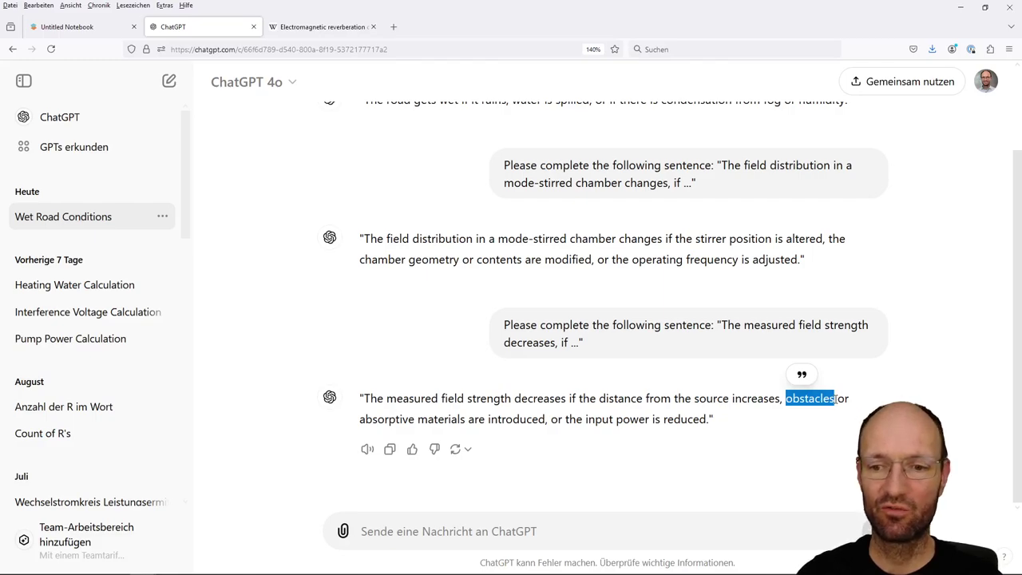
{"action": "left_click_drag", "start_coordinate": [596, 398], "coordinate": [836, 404]}
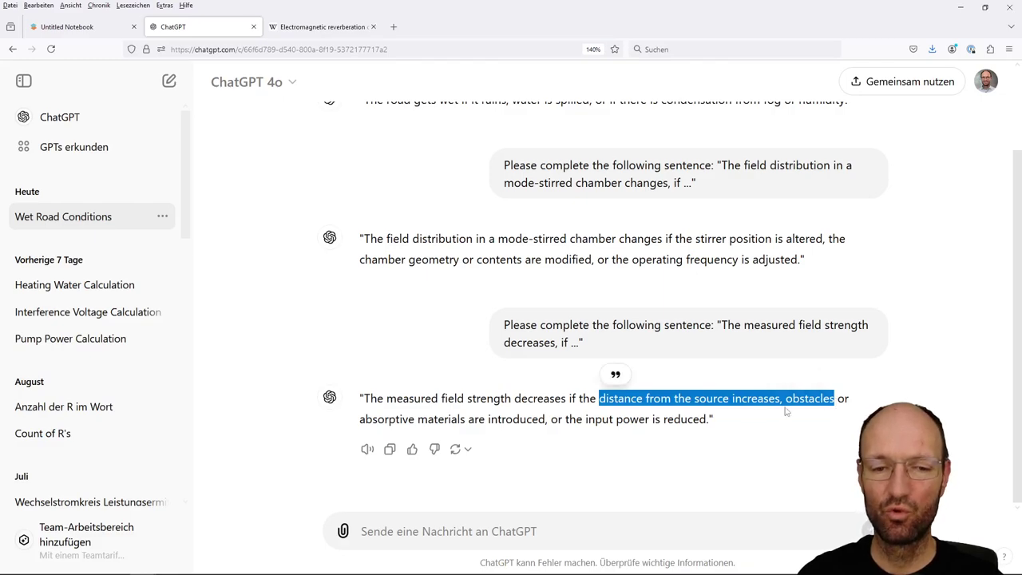
{"action": "left_click_drag", "start_coordinate": [365, 419], "coordinate": [713, 421]}
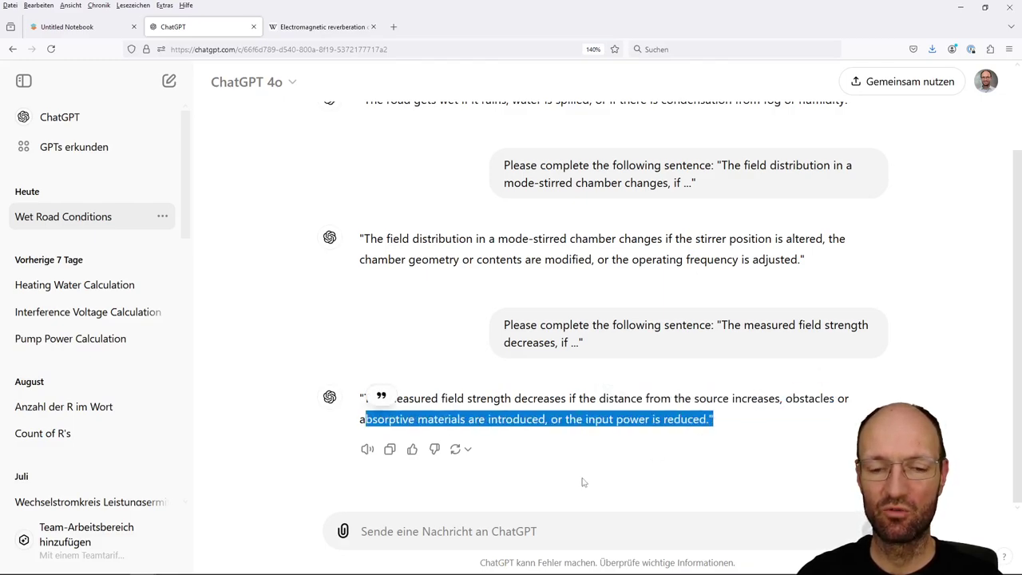
{"action": "left_click", "coordinate": [549, 501]}
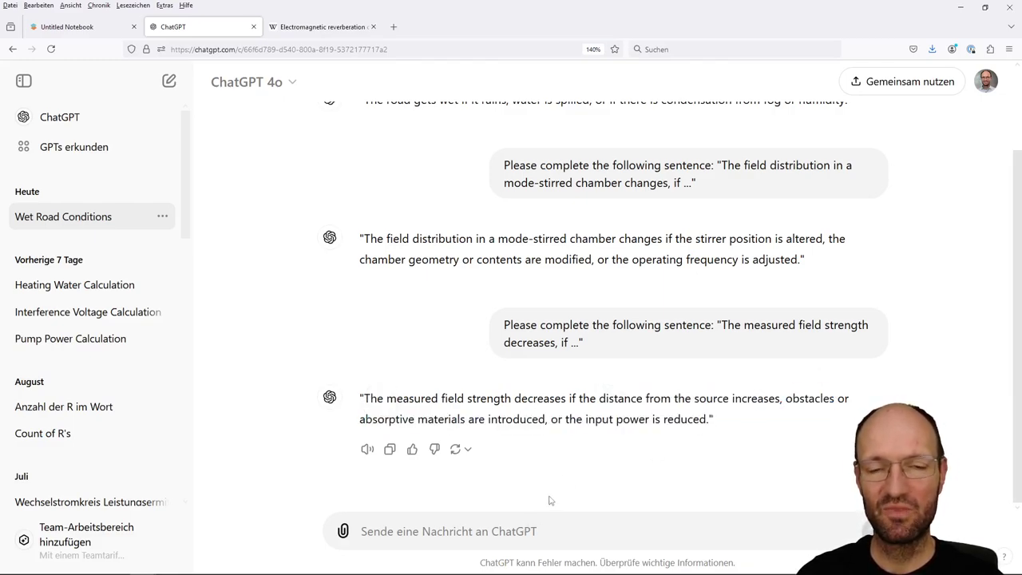
{"action": "key", "text": "alt+Tab"}
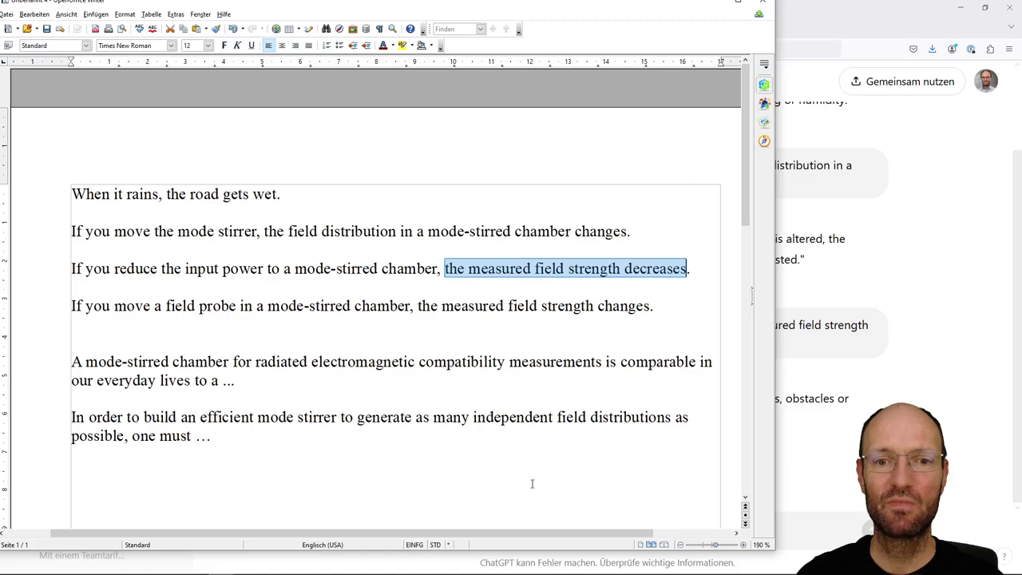
- Select 'the measured field strength changes.' in the fourth sentence and return to ChatGPT's message field
{"action": "left_click_drag", "start_coordinate": [414, 307], "coordinate": [663, 306]}
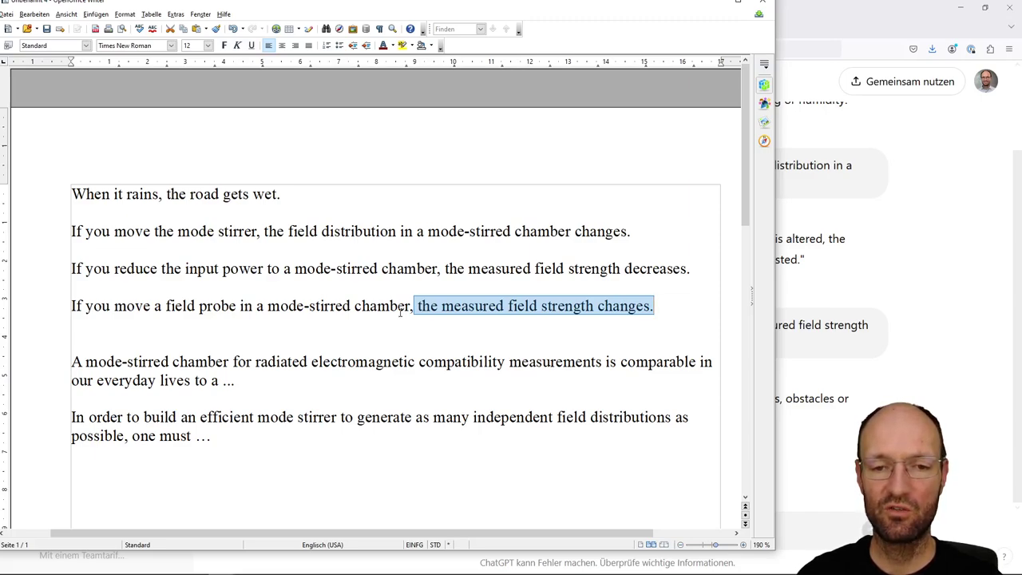
{"action": "left_click", "coordinate": [806, 534]}
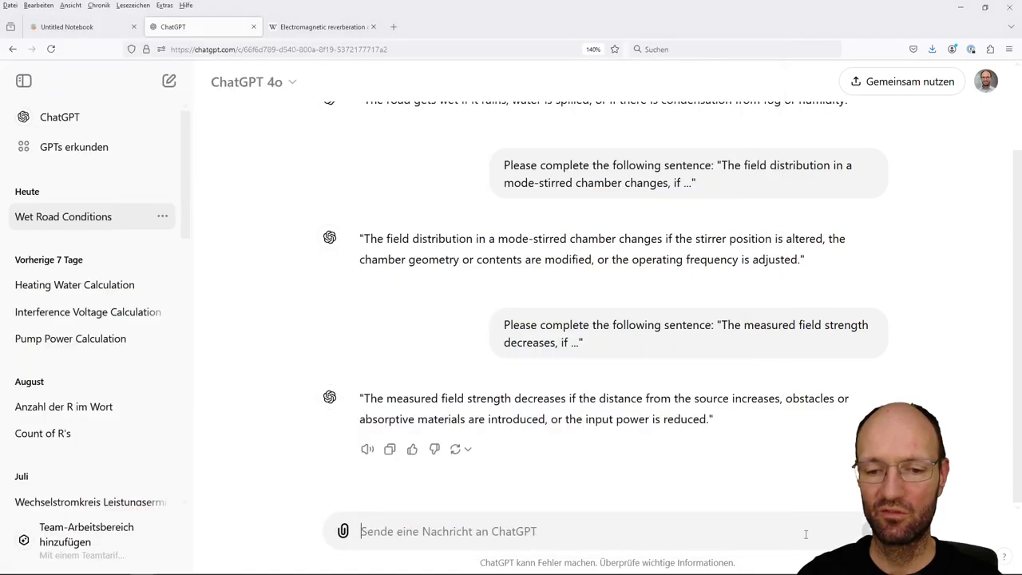
- Draft a prompt from the copied clause with the completion prefix and capital 'T', then discard it
{"action": "key", "text": "ctrl+v"}
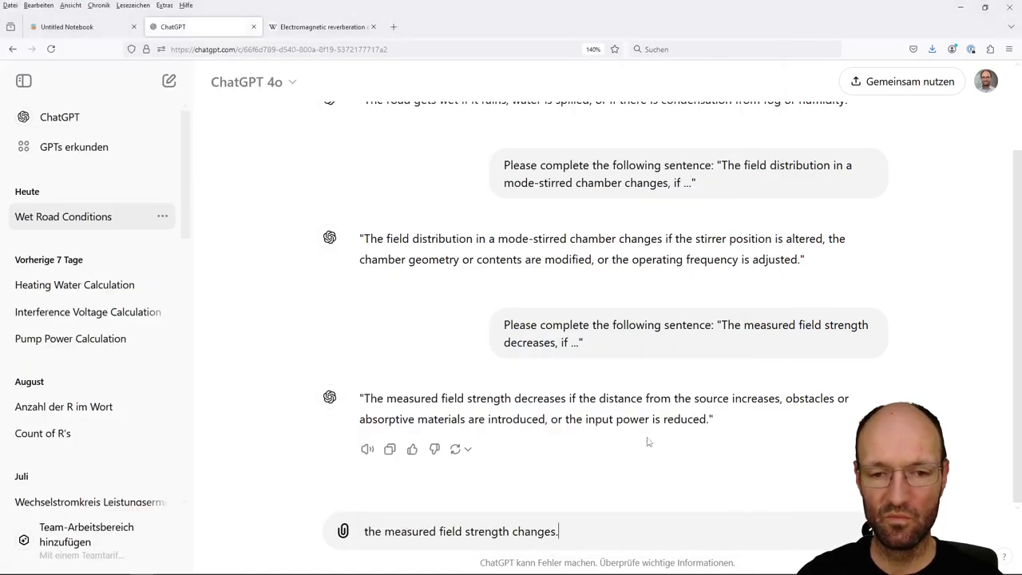
{"action": "left_click_drag", "start_coordinate": [505, 324], "coordinate": [721, 325]}
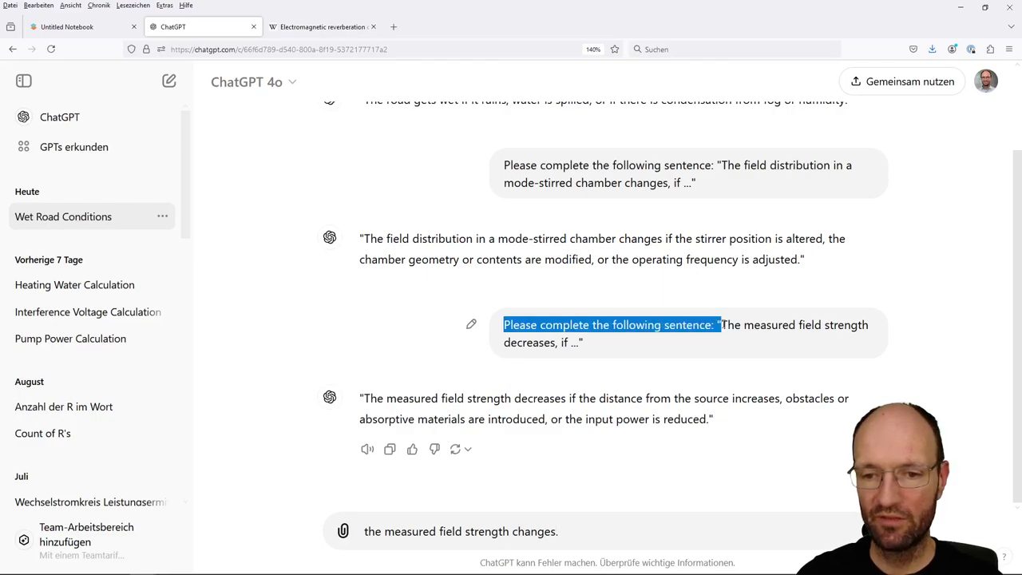
{"action": "left_click", "coordinate": [364, 531]}
{"action": "key", "text": "ctrl+v"}
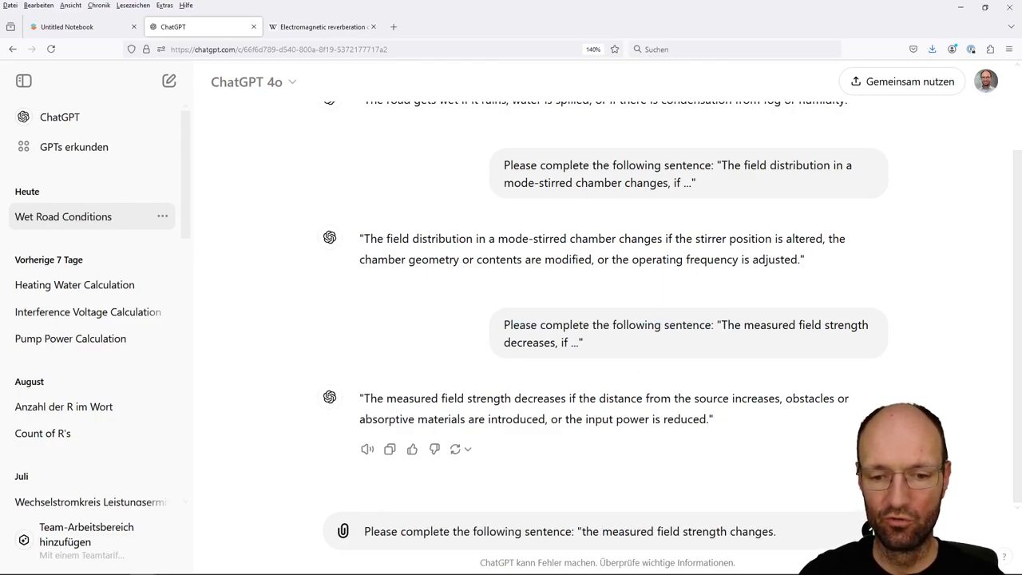
{"action": "key", "text": "Delete"}
{"action": "type", "text": "T"}
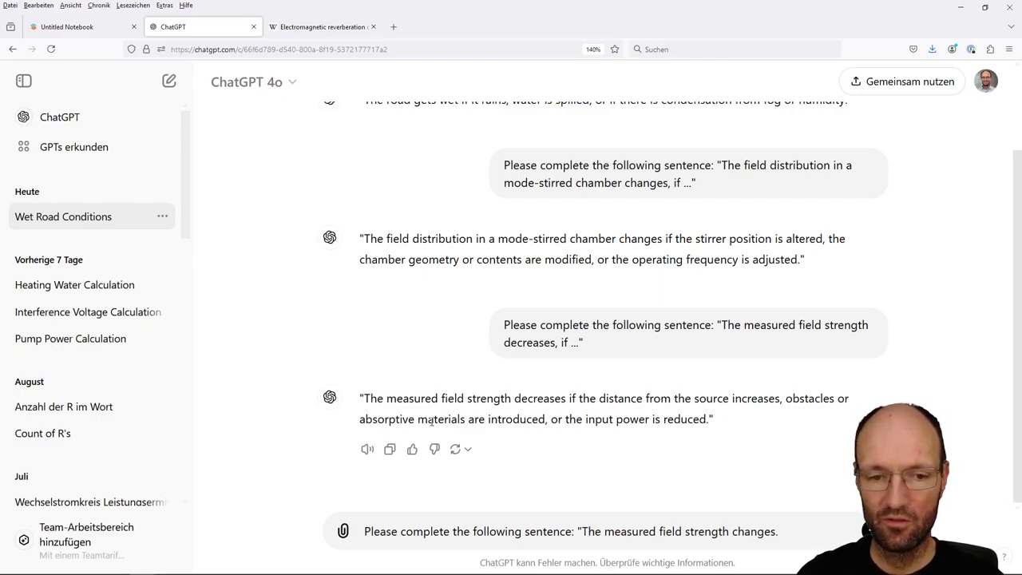
{"action": "left_click_drag", "start_coordinate": [476, 238], "coordinate": [620, 242]}
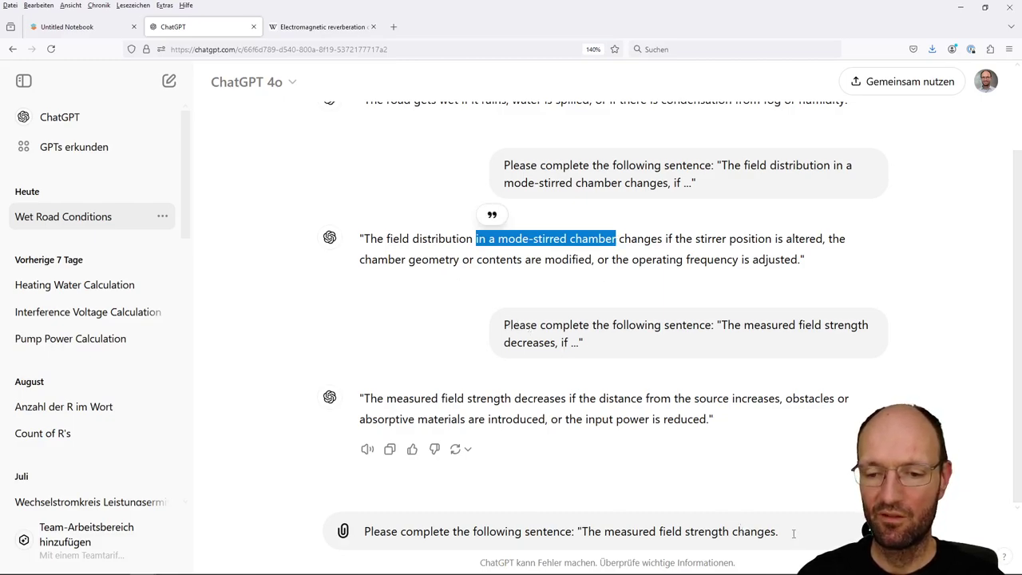
{"action": "left_click_drag", "start_coordinate": [794, 533], "coordinate": [365, 552]}
{"action": "key", "text": "BackSpace"}
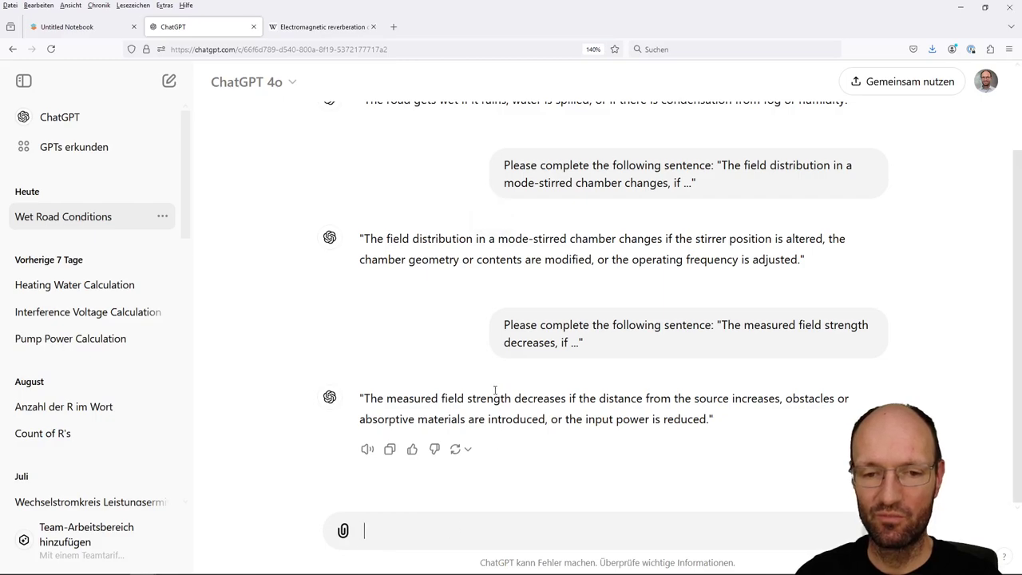
- Resend the previous prompt with 'in a mode-stirred chamber' after 'strength' and copy its prefix
{"action": "left_click_drag", "start_coordinate": [504, 325], "coordinate": [599, 343]}
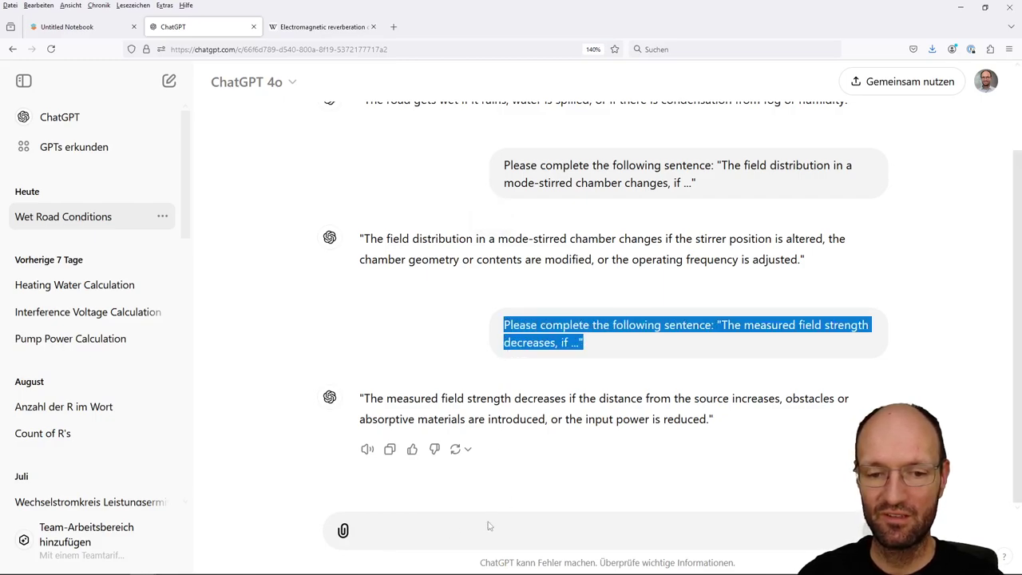
{"action": "left_click", "coordinate": [490, 525]}
{"action": "key", "text": "ctrl+v"}
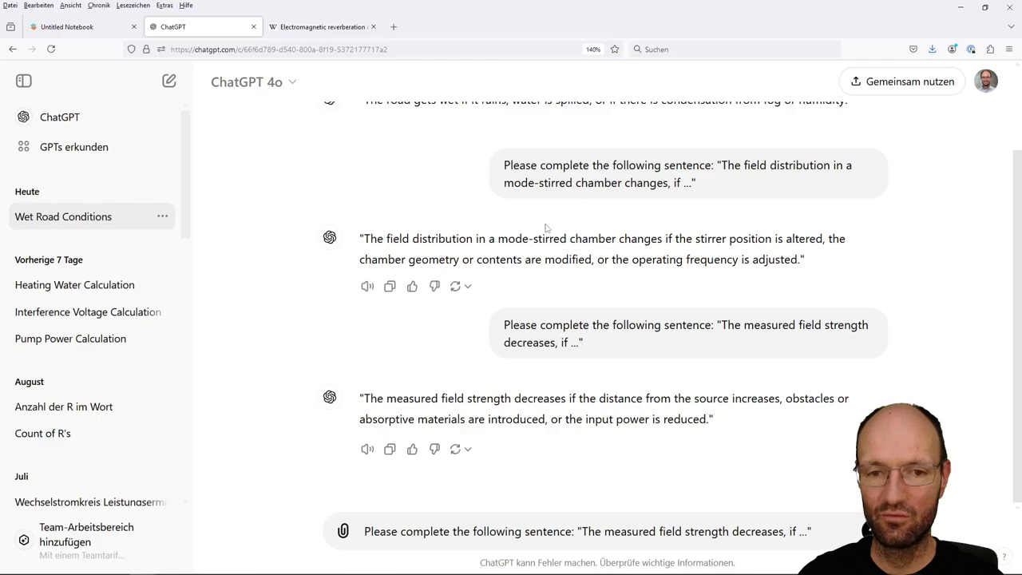
{"action": "left_click_drag", "start_coordinate": [476, 238], "coordinate": [617, 239]}
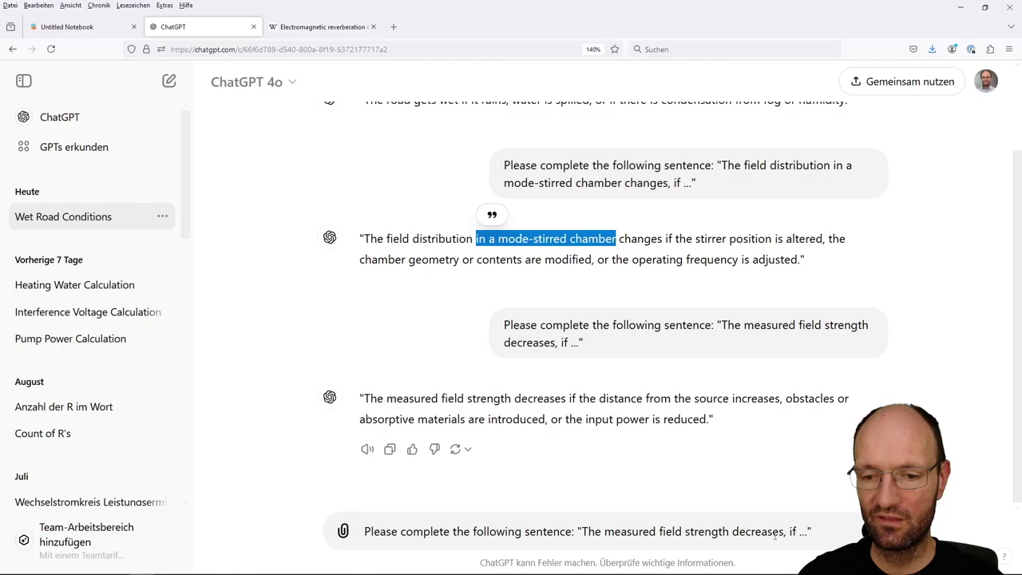
{"action": "left_click", "coordinate": [729, 531]}
{"action": "key", "text": "ctrl+v"}
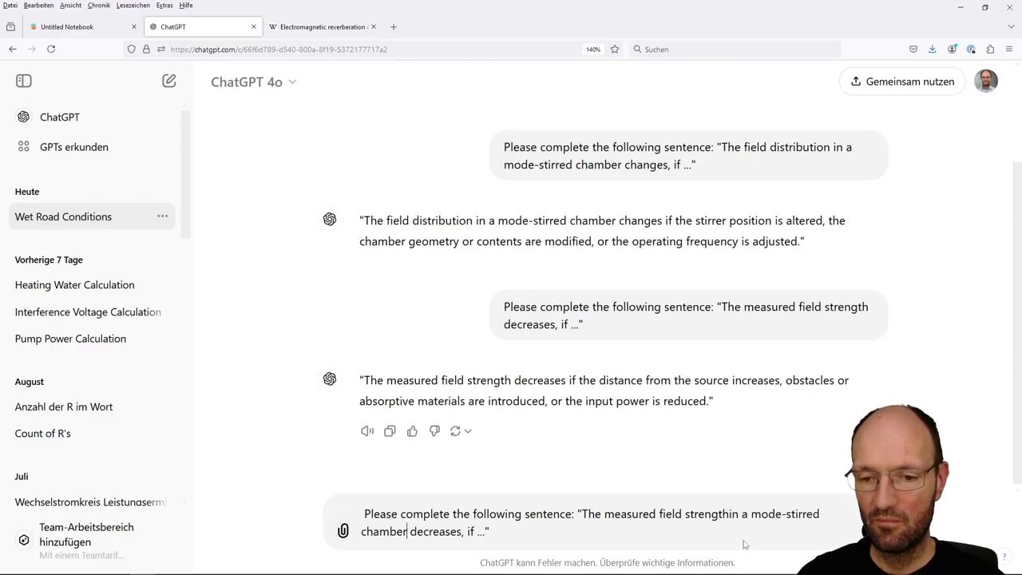
{"action": "left_click", "coordinate": [729, 514]}
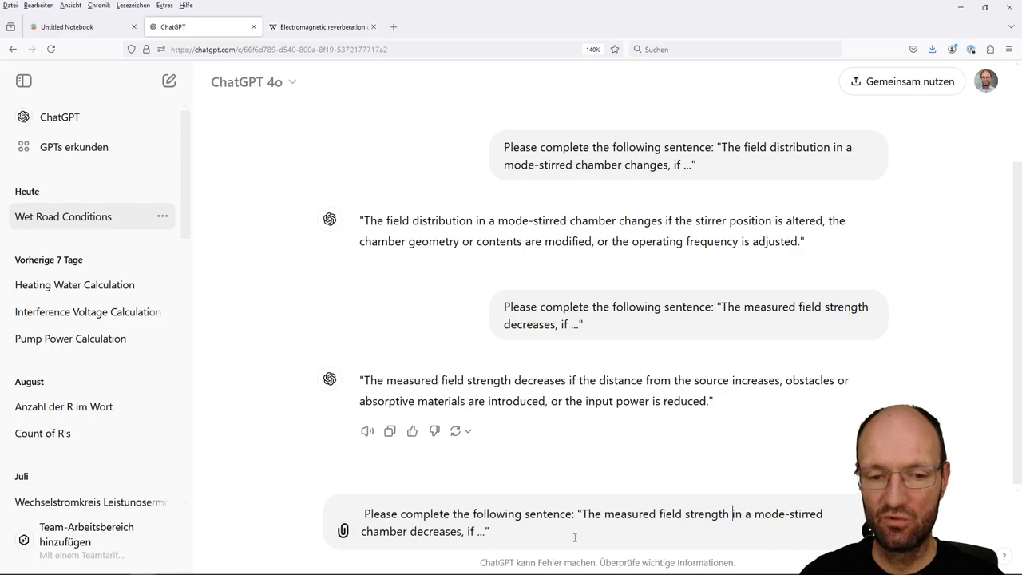
{"action": "key", "text": "Return"}
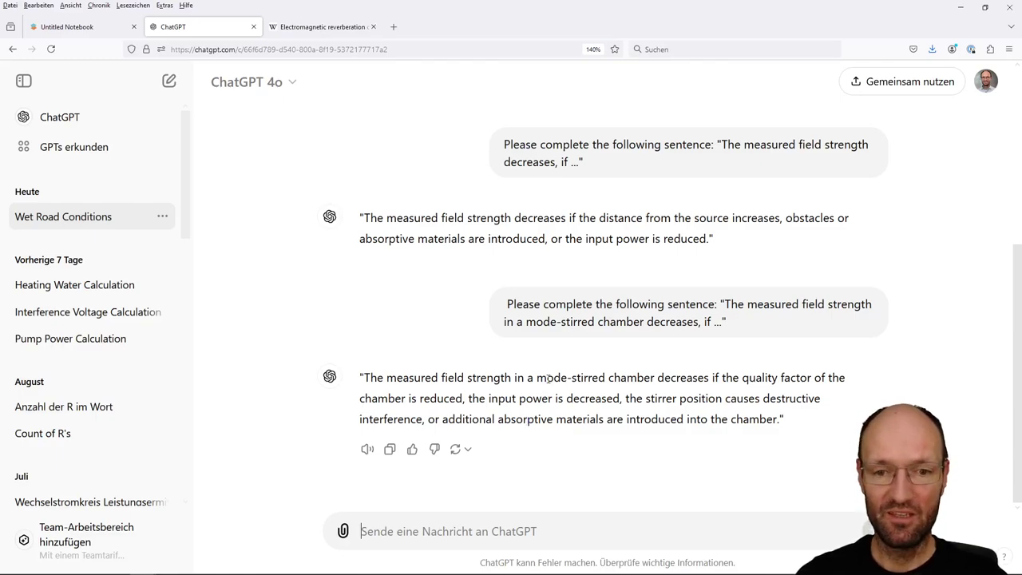
{"action": "left_click_drag", "start_coordinate": [507, 304], "coordinate": [725, 305]}
{"action": "key", "text": "ctrl+c"}
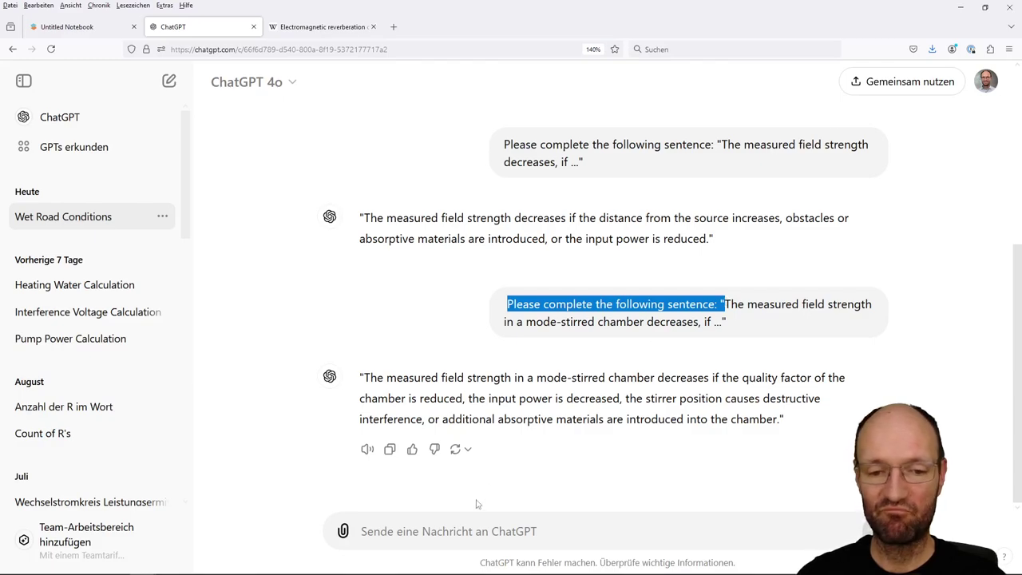
- Build a prompt from the completion prefix and Writer's capitalised 'The measured field strength changes' phrase
{"action": "left_click", "coordinate": [485, 531]}
{"action": "key", "text": "ctrl+v"}
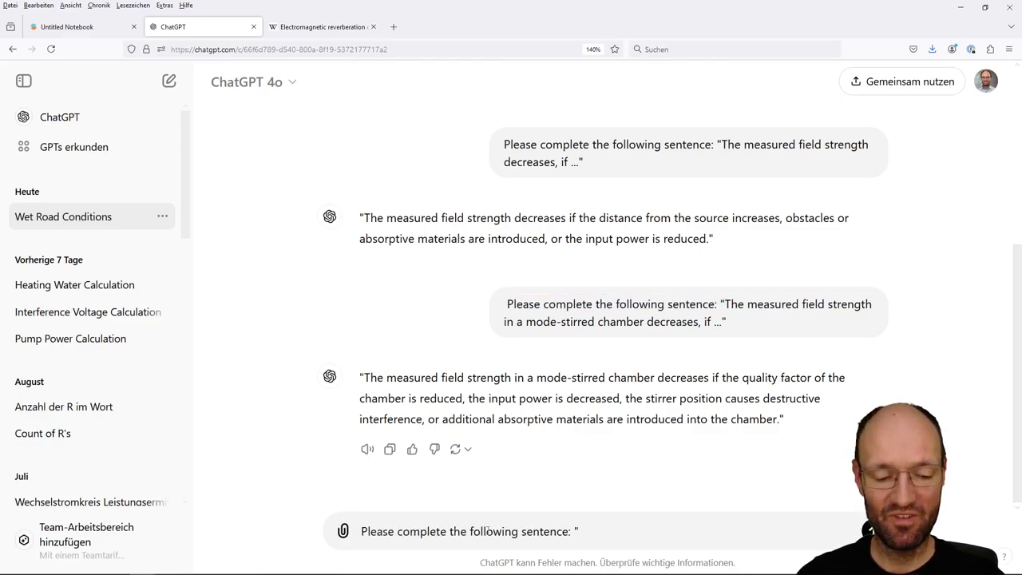
{"action": "key", "text": "alt+Tab"}
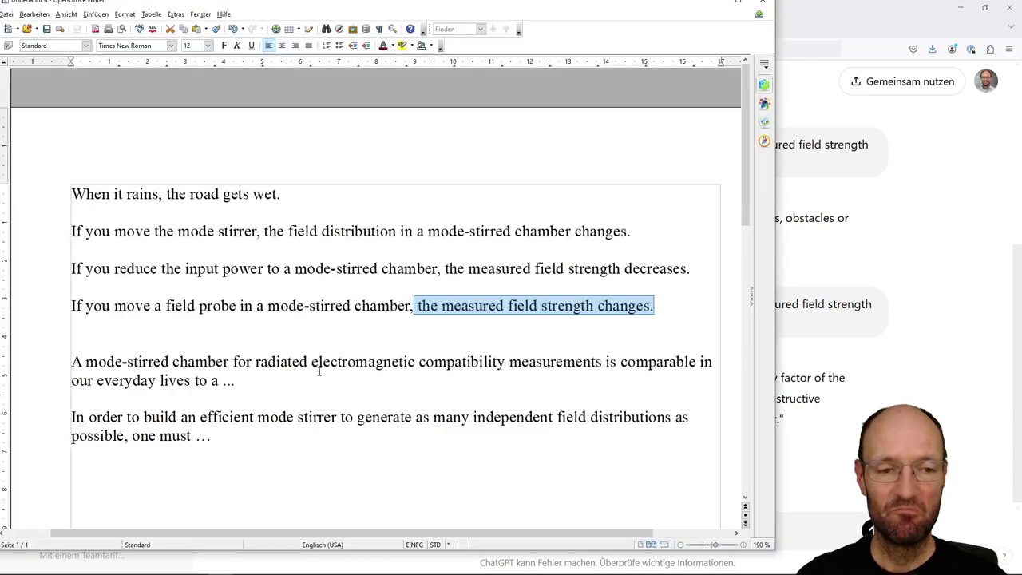
{"action": "left_click_drag", "start_coordinate": [416, 305], "coordinate": [653, 308]}
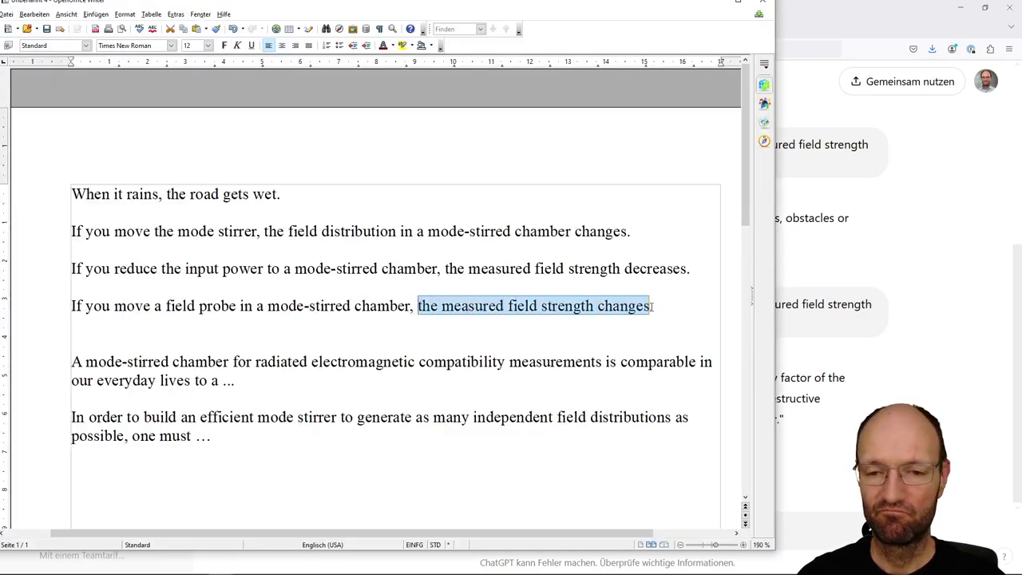
{"action": "left_click", "coordinate": [802, 527]}
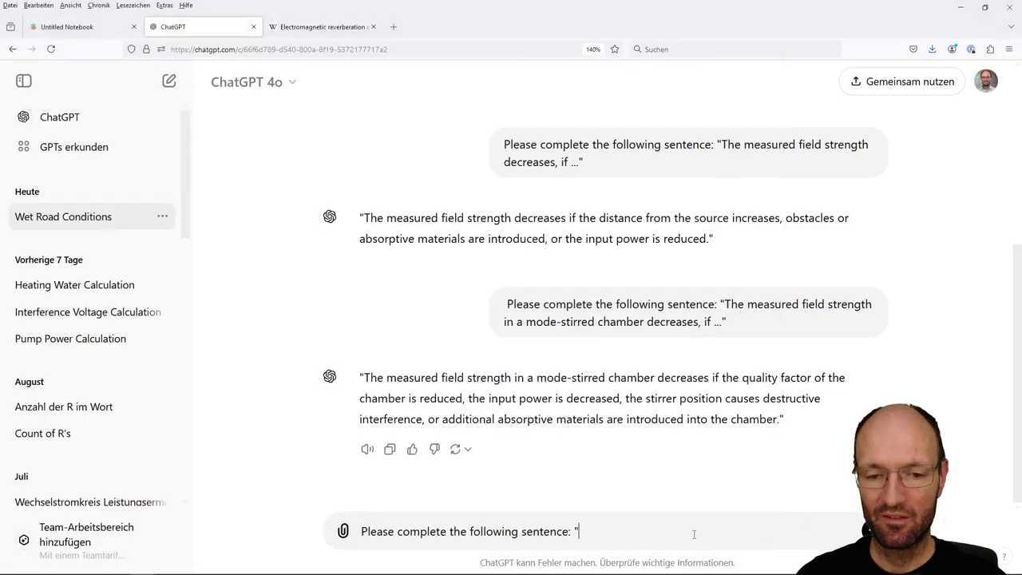
{"action": "key", "text": "ctrl+v"}
{"action": "key", "text": "ctrl+Left"}
{"action": "key", "text": "ctrl+Left"}
{"action": "key", "text": "ctrl+Left"}
{"action": "key", "text": "ctrl+Left"}
{"action": "key", "text": "ctrl+Left"}
{"action": "key", "text": "Delete"}
{"action": "type", "text": "T"}
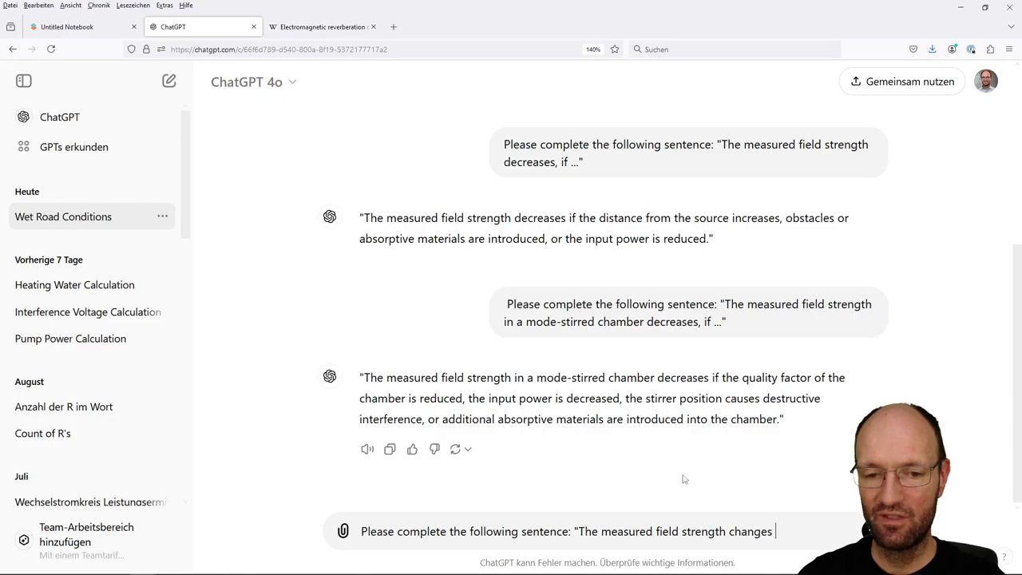
- Insert 'in a mode-stirred chamber' after 'strength', end with ', if ..."' and send the prompt
{"action": "left_click_drag", "start_coordinate": [515, 377], "coordinate": [656, 379]}
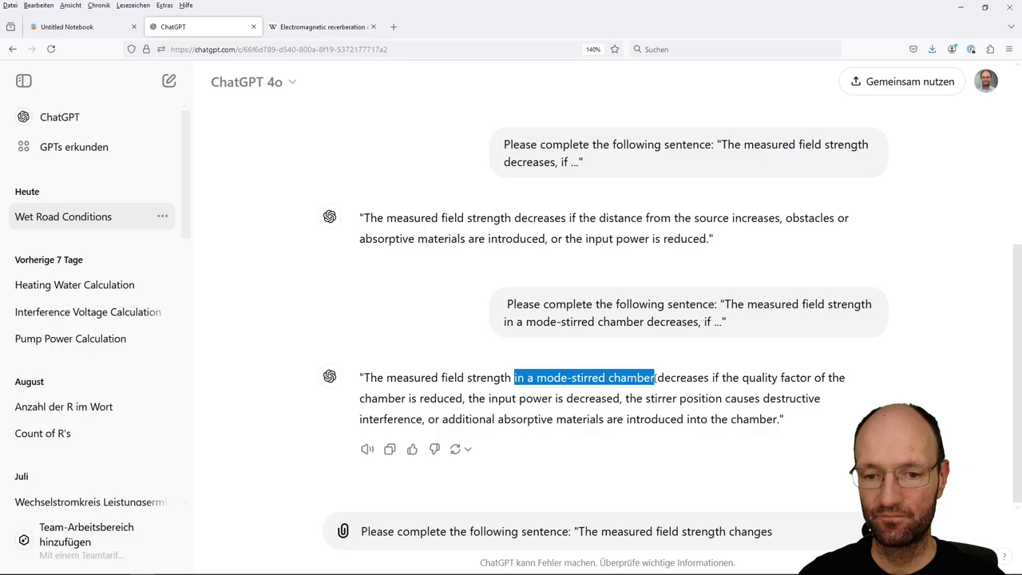
{"action": "left_click", "coordinate": [731, 531]}
{"action": "key", "text": "ctrl+v"}
{"action": "left_click", "coordinate": [724, 514]}
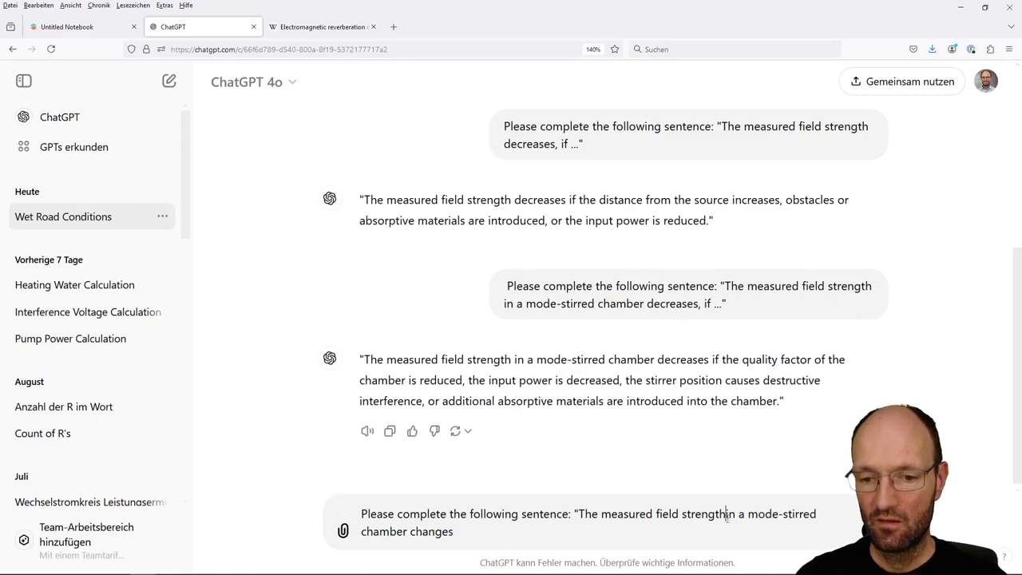
{"action": "key", "text": "BackSpace"}
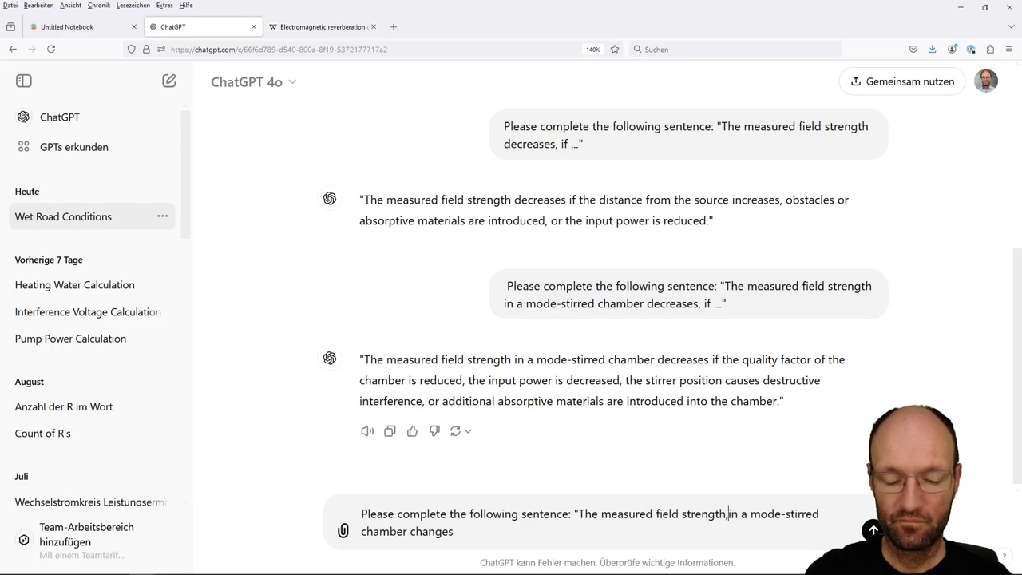
{"action": "type", "text": ","}
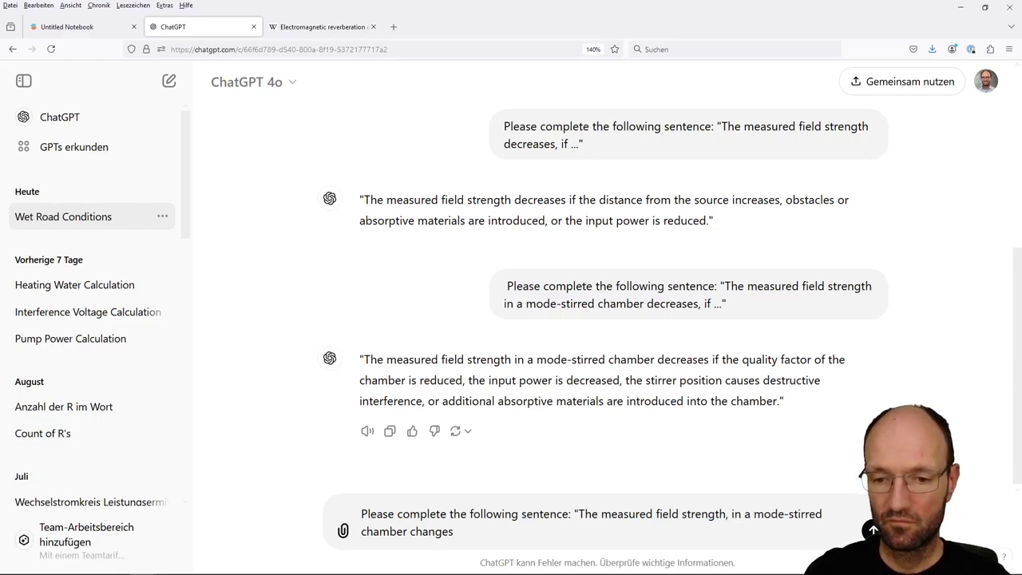
{"action": "key", "text": "BackSpace"}
{"action": "key", "text": "BackSpace"}
{"action": "left_click", "coordinate": [455, 531]}
{"action": "type", "text": ",i"}
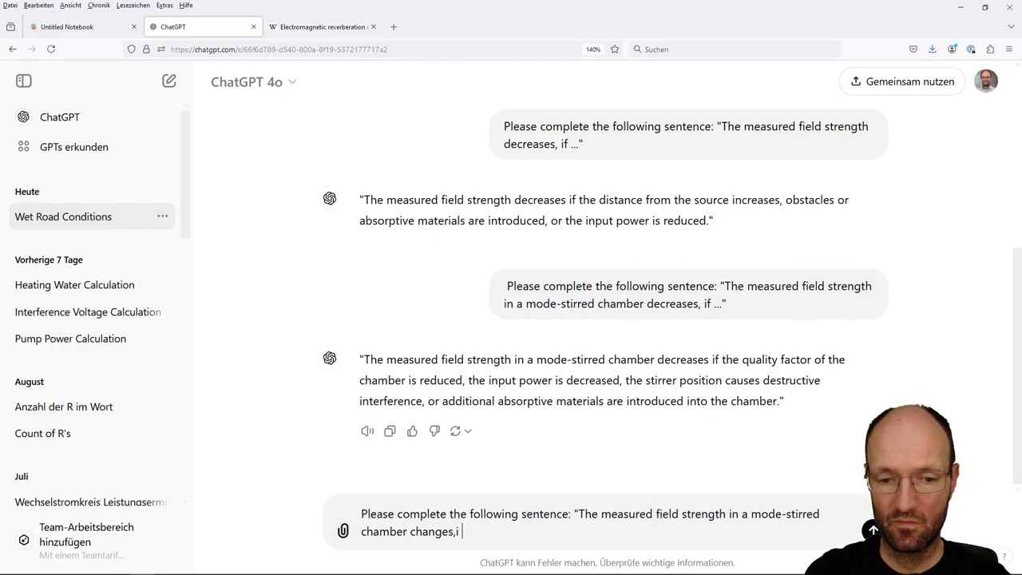
{"action": "type", "text": "if ...\""}
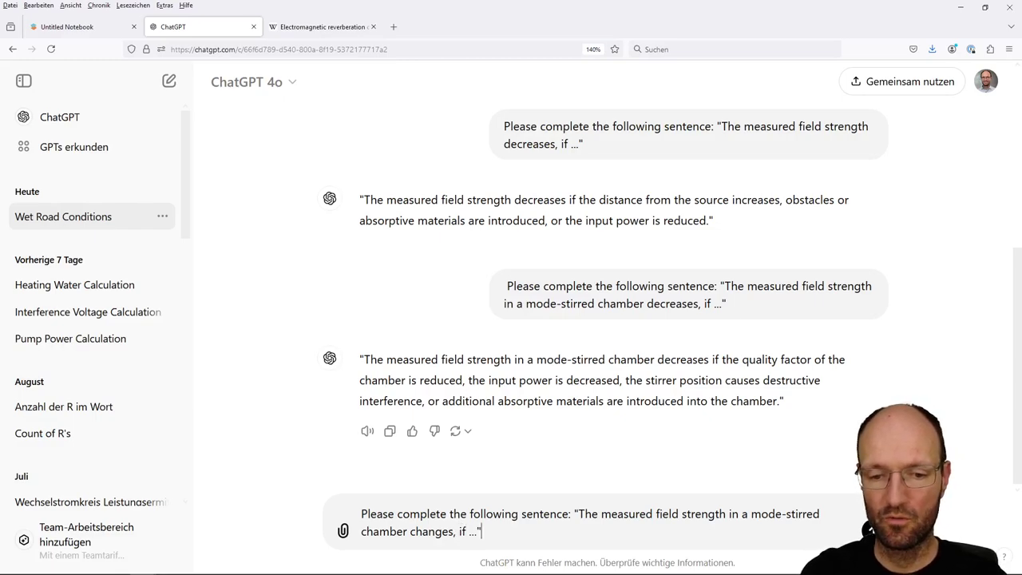
{"action": "key", "text": "Return"}
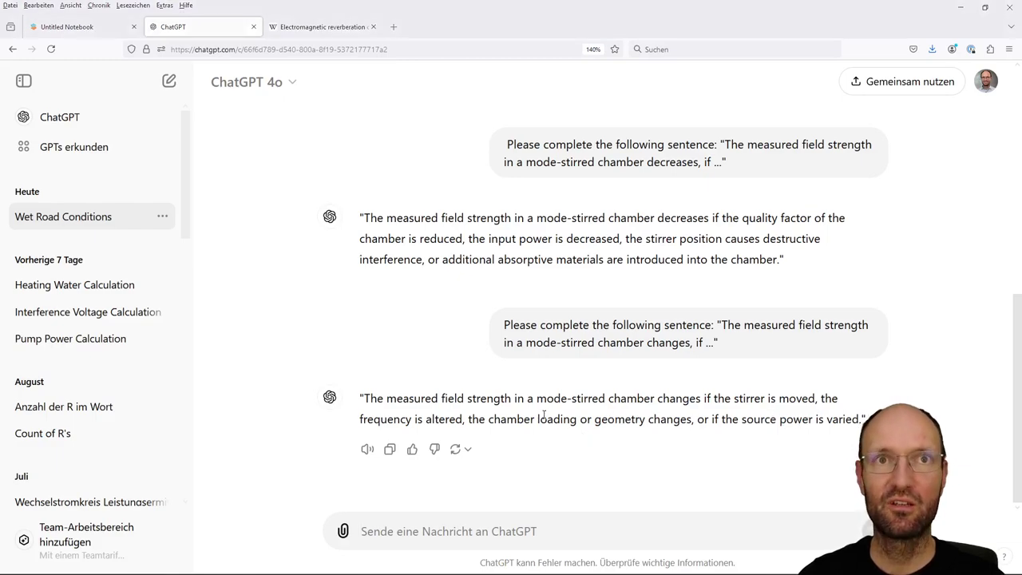
- Select the Writer paragraph 'A mode-stirred chamber…' comparing the chamber to something in everyday life
{"action": "key", "text": "alt+Tab"}
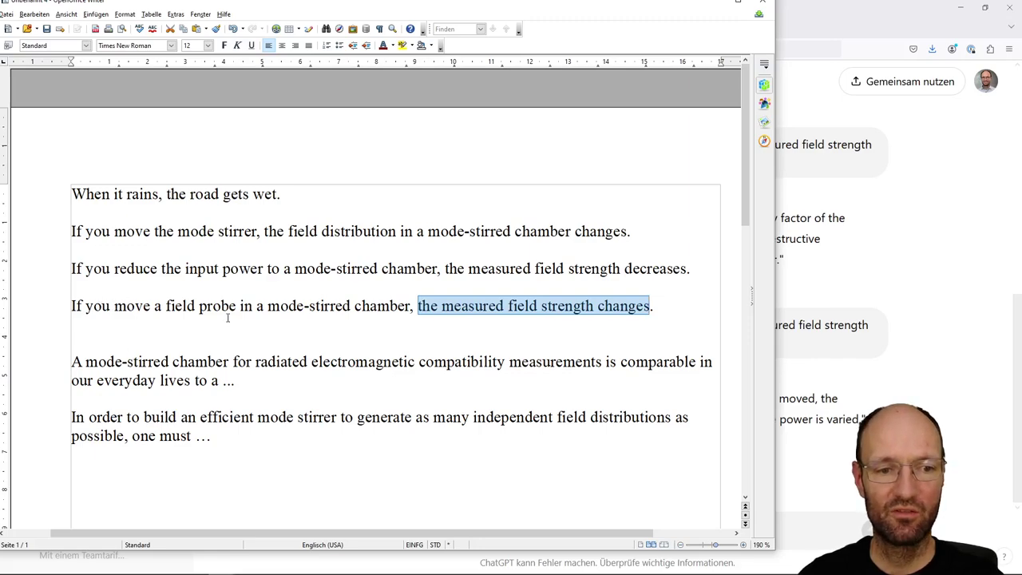
{"action": "left_click", "coordinate": [813, 377]}
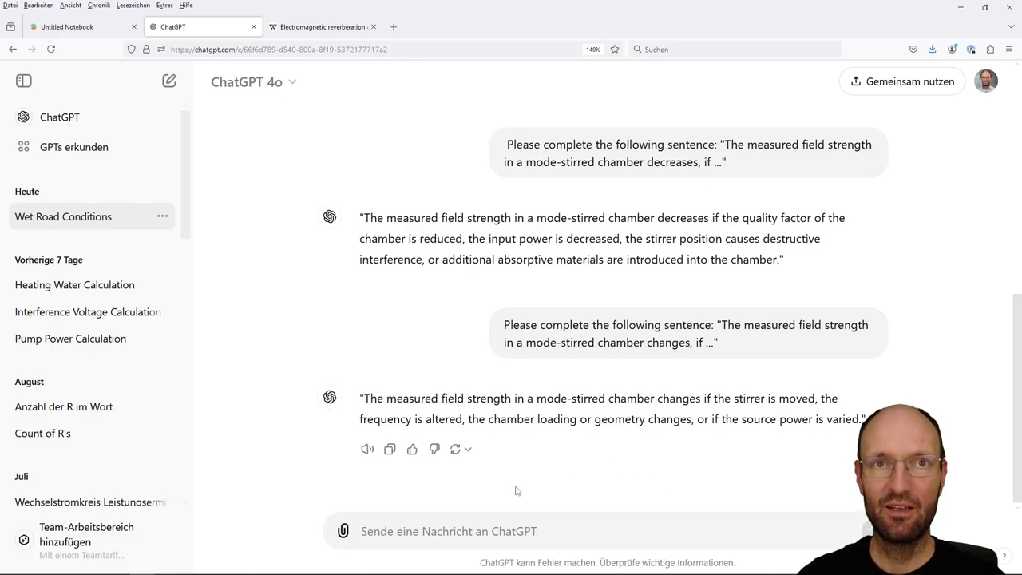
{"action": "key", "text": "alt+Tab"}
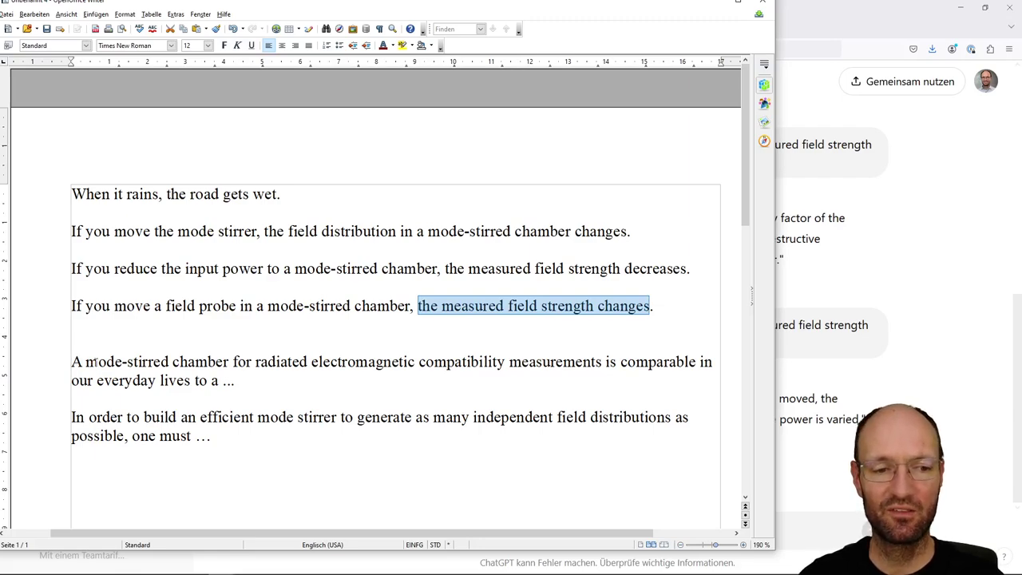
{"action": "left_click_drag", "start_coordinate": [72, 362], "coordinate": [241, 380]}
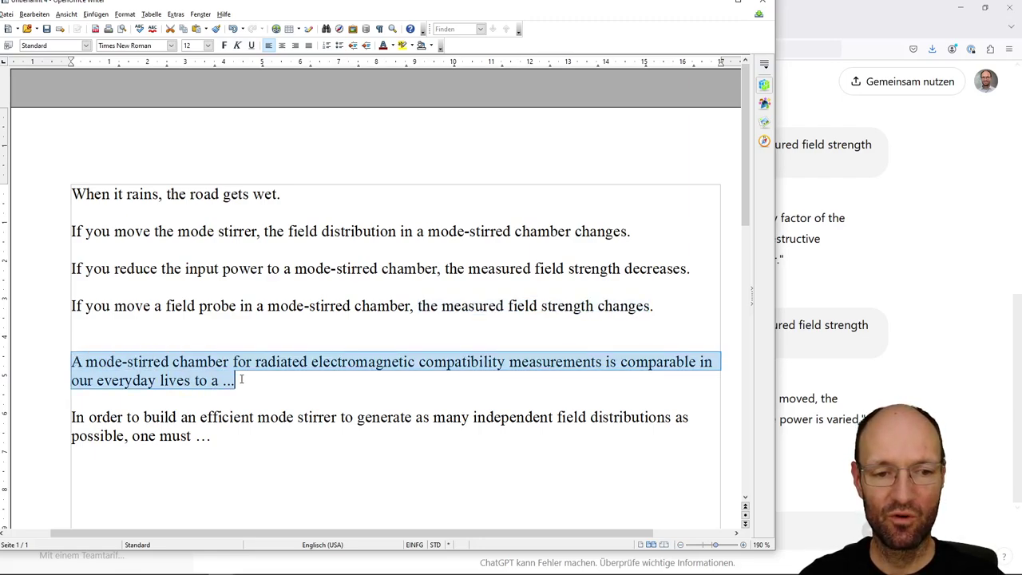
{"action": "left_click", "coordinate": [794, 525]}
- Send the everyday-life paragraph with the 'Please complete the following sentence' prefix and highlight 'microwave oven' in the reply
{"action": "key", "text": "ctrl+v"}
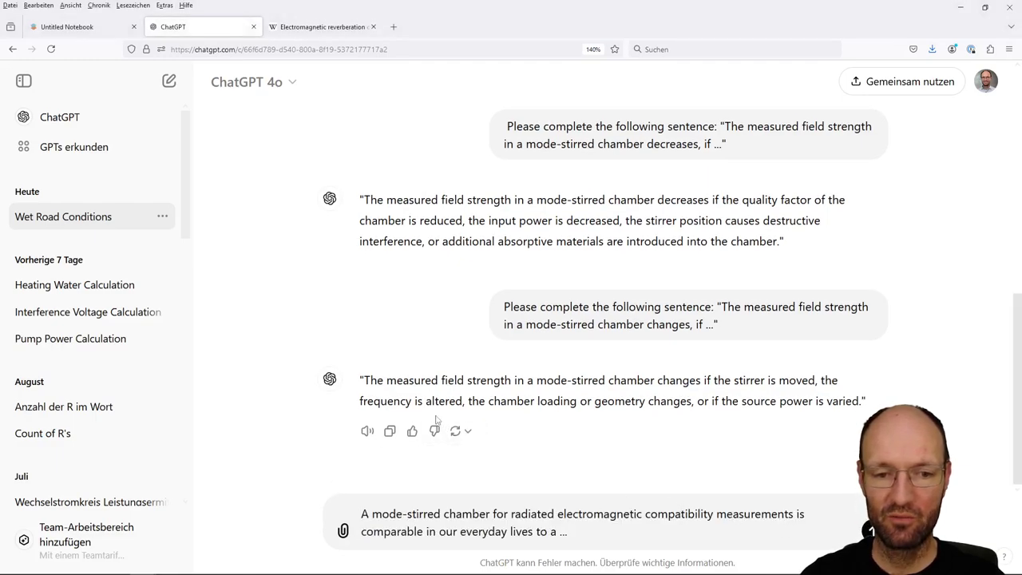
{"action": "left_click_drag", "start_coordinate": [504, 308], "coordinate": [721, 309]}
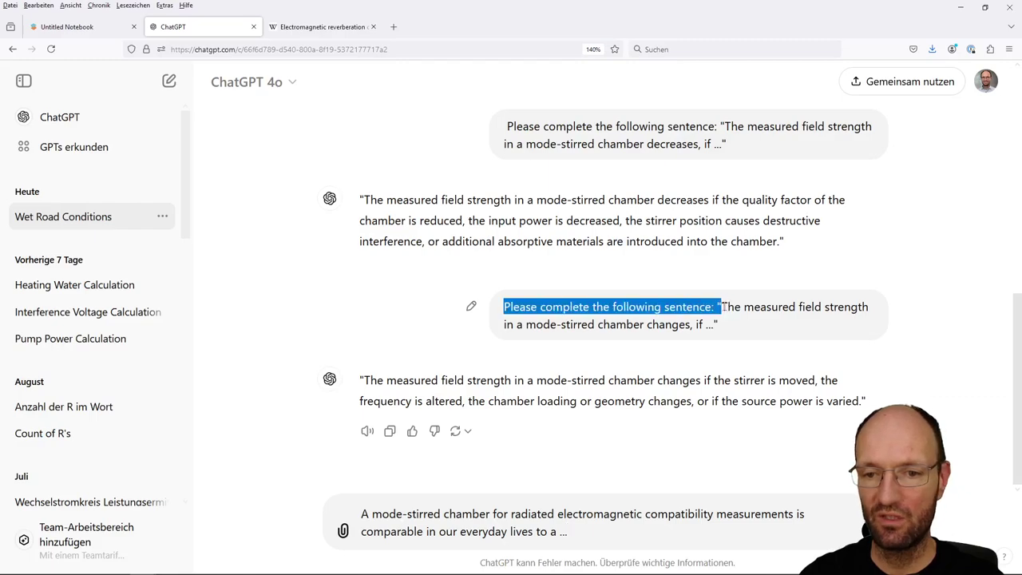
{"action": "key", "text": "ctrl+c"}
{"action": "left_click", "coordinate": [361, 515]}
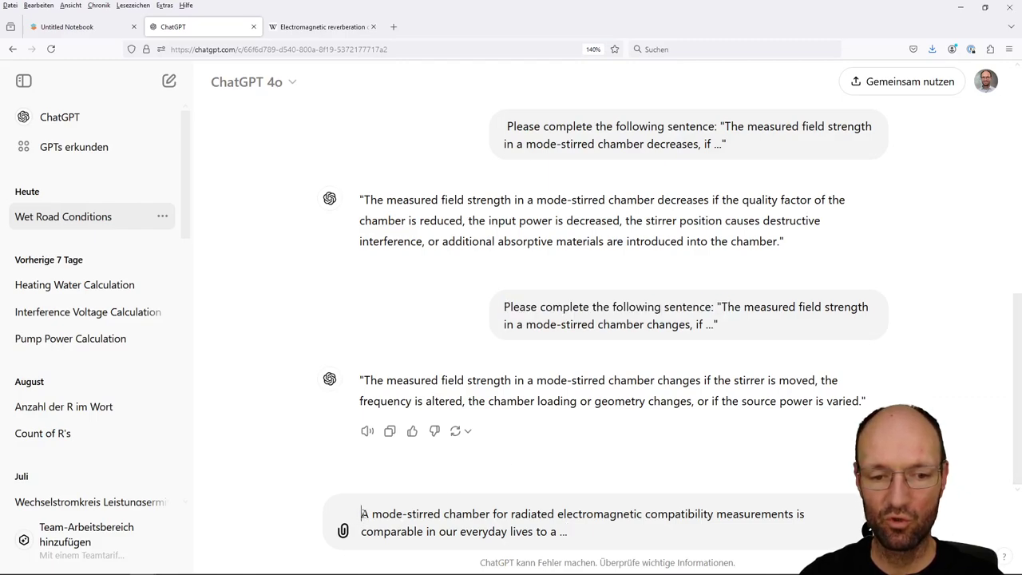
{"action": "key", "text": "ctrl+v"}
{"action": "left_click", "coordinate": [824, 535]}
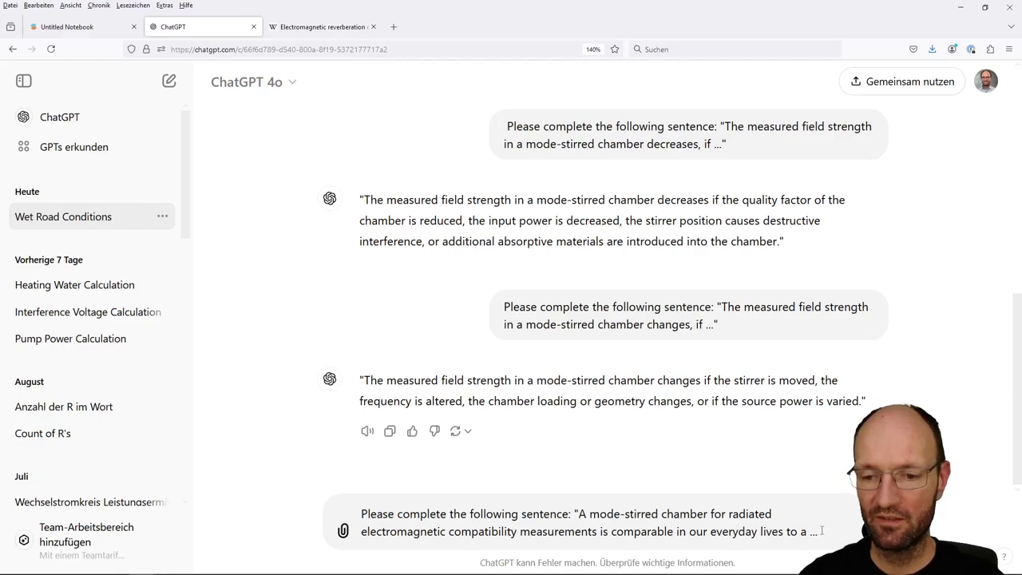
{"action": "type", "text": "\""}
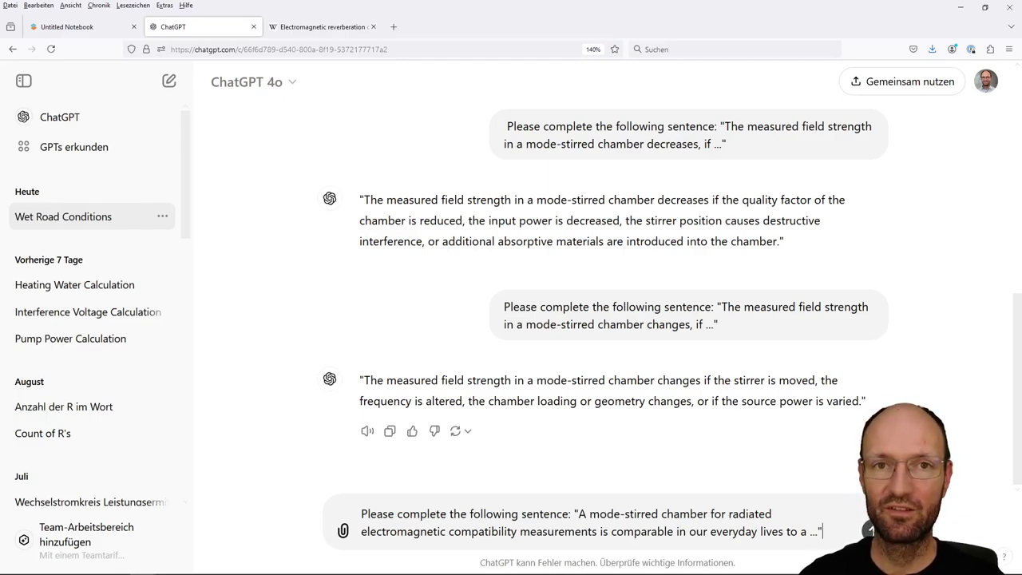
{"action": "key", "text": "Return"}
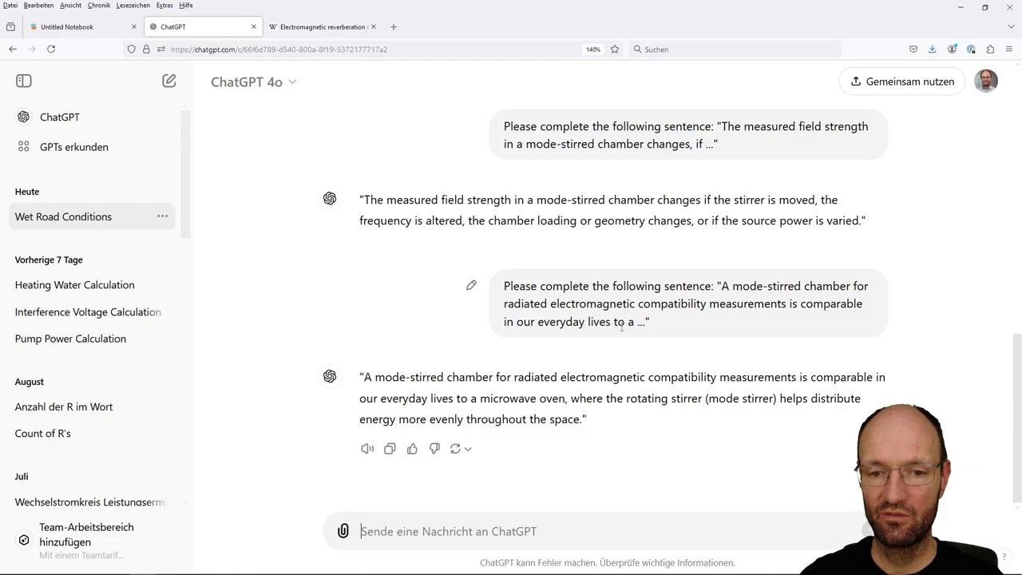
{"action": "left_click_drag", "start_coordinate": [480, 398], "coordinate": [566, 398]}
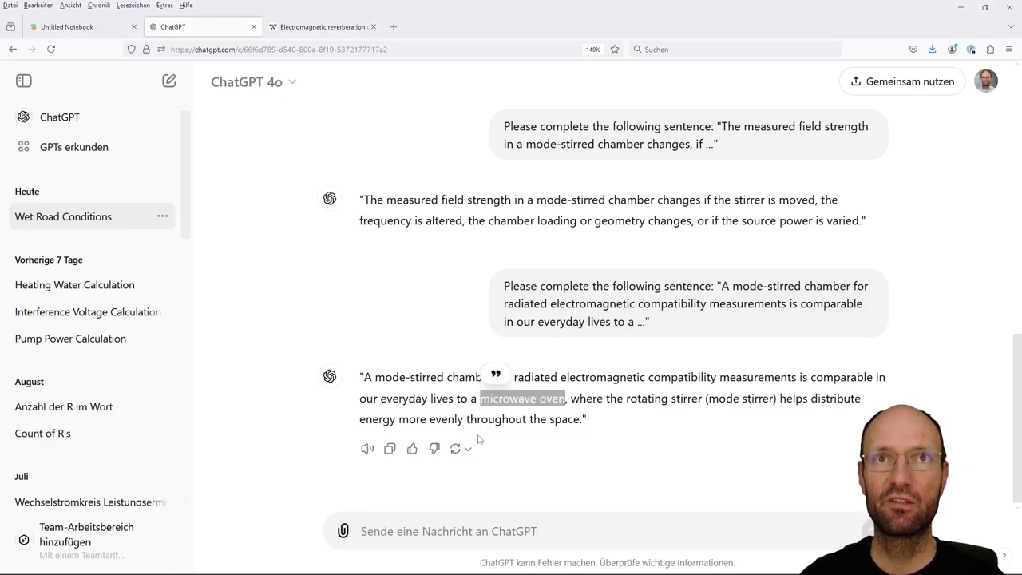
{"action": "key", "text": "alt+Tab"}
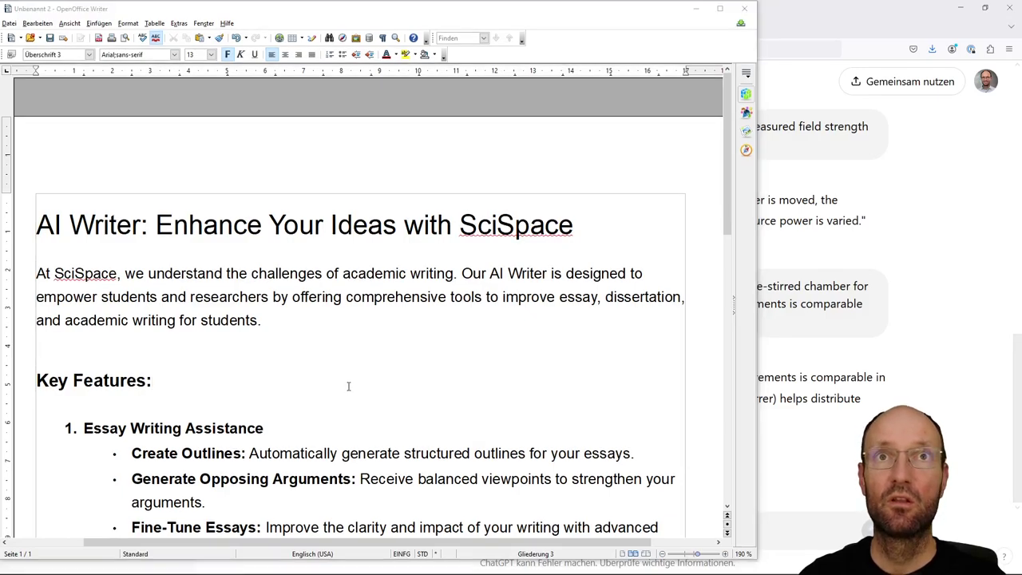
- Send the 'In order to build…' mode-stirrer paragraph wrapped in the 'Please complete the following sentence' prompt
{"action": "key", "text": "alt+Tab"}
{"action": "left_click_drag", "start_coordinate": [72, 415], "coordinate": [212, 436]}
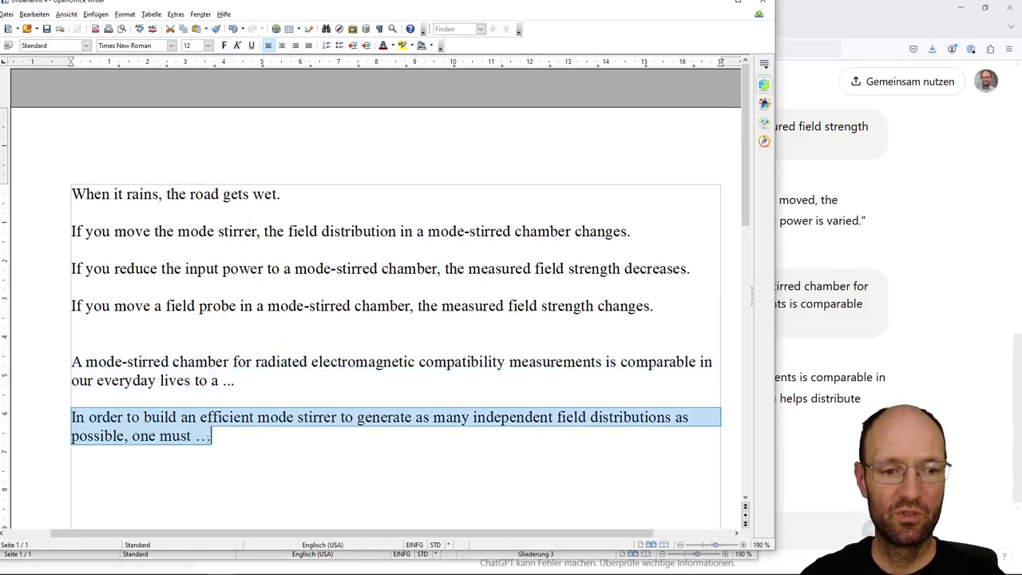
{"action": "left_click", "coordinate": [812, 533]}
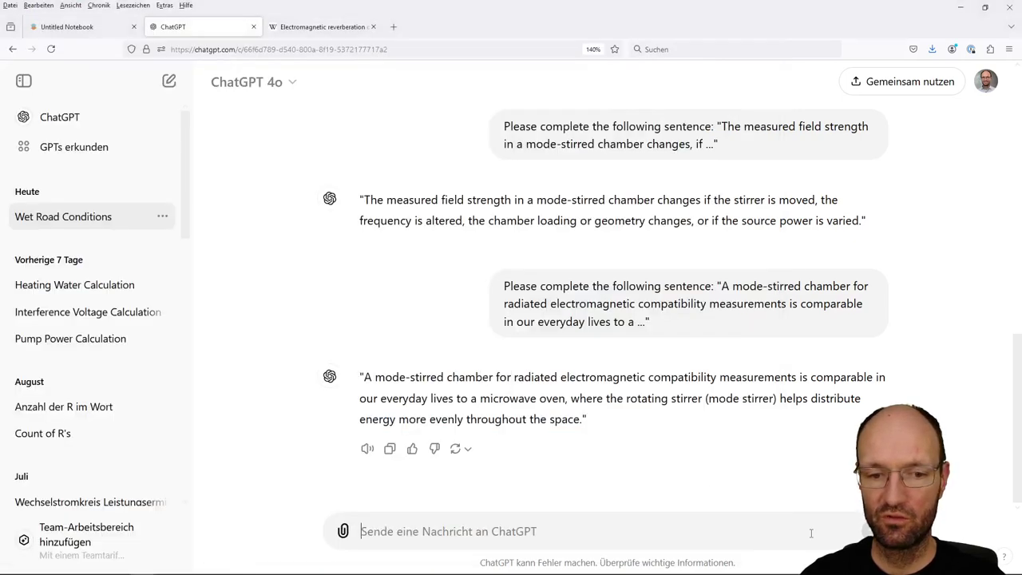
{"action": "key", "text": "ctrl+v"}
{"action": "left_click_drag", "start_coordinate": [505, 269], "coordinate": [722, 269]}
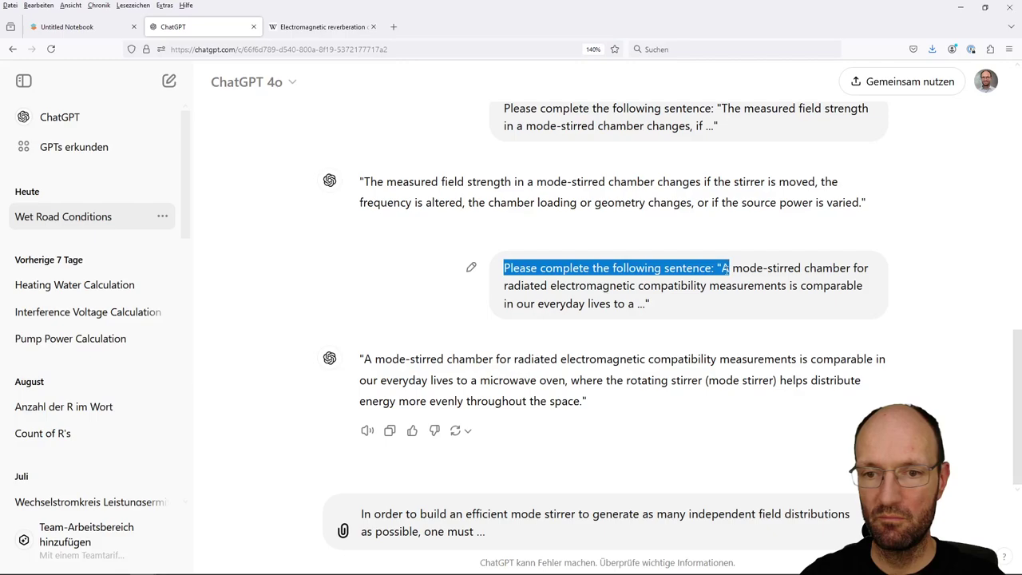
{"action": "key", "text": "ctrl+c"}
{"action": "left_click", "coordinate": [362, 513]}
{"action": "key", "text": "ctrl+v"}
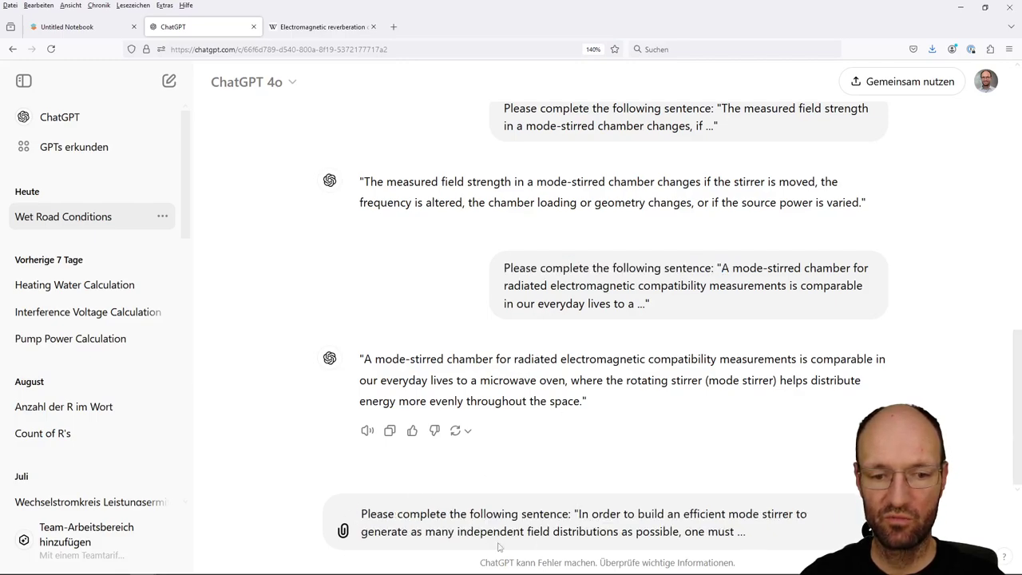
{"action": "left_click", "coordinate": [769, 537]}
{"action": "type", "text": "\""}
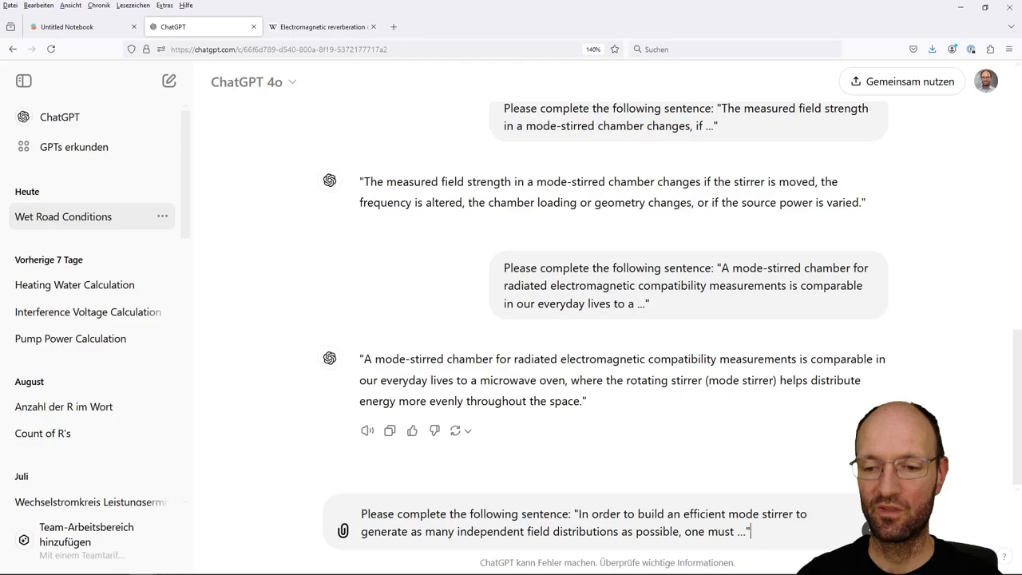
{"action": "key", "text": "Return"}
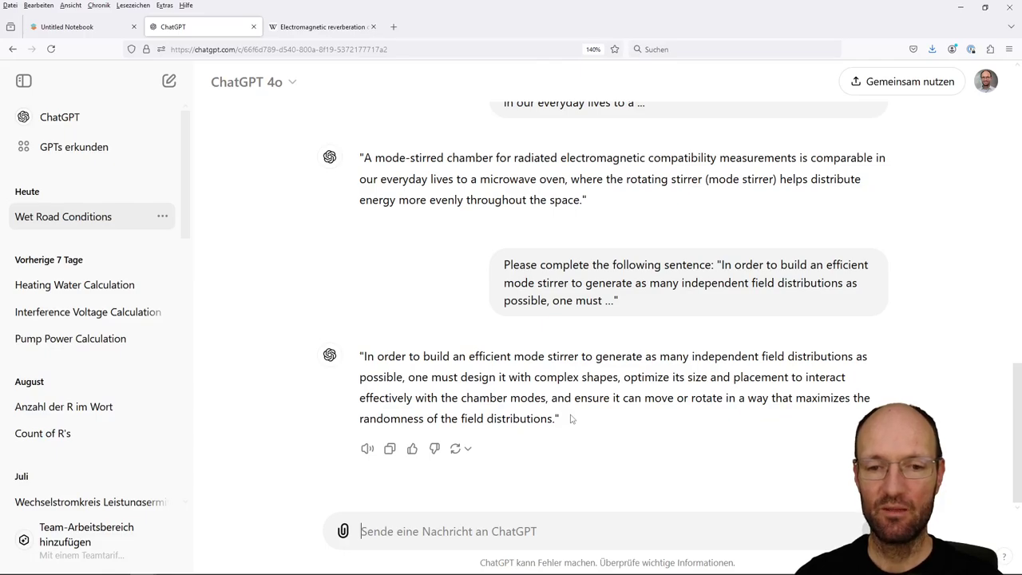
- Scroll through the mode-stirrer answers, then return to the Writer 'Pros and Cons' document
{"action": "scroll", "coordinate": [574, 420], "scroll_direction": "up", "scroll_amount": 5}
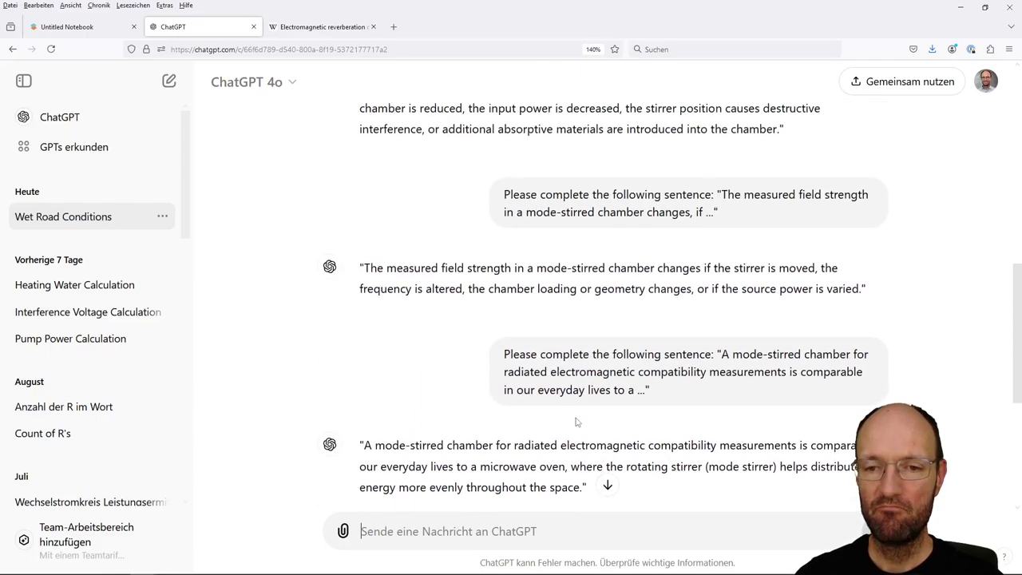
{"action": "scroll", "coordinate": [576, 422], "scroll_direction": "down", "scroll_amount": 5}
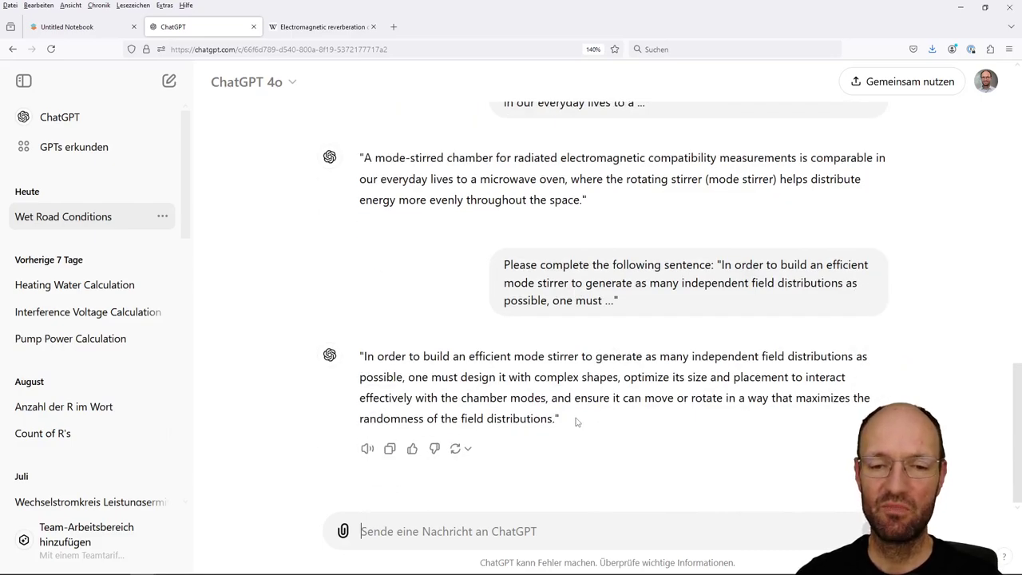
{"action": "scroll", "coordinate": [578, 421], "scroll_direction": "up", "scroll_amount": 10}
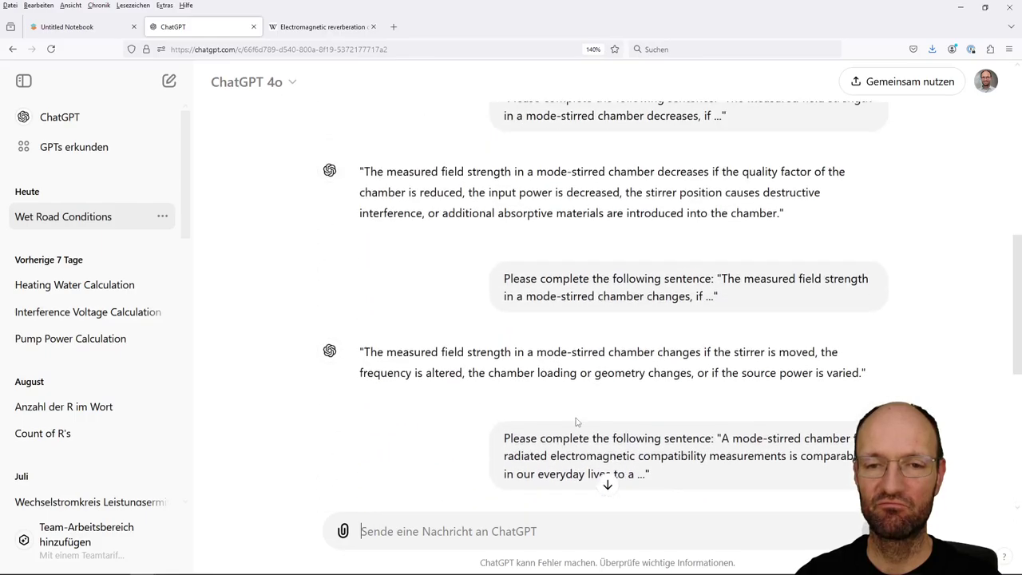
{"action": "scroll", "coordinate": [576, 419], "scroll_direction": "down", "scroll_amount": 10}
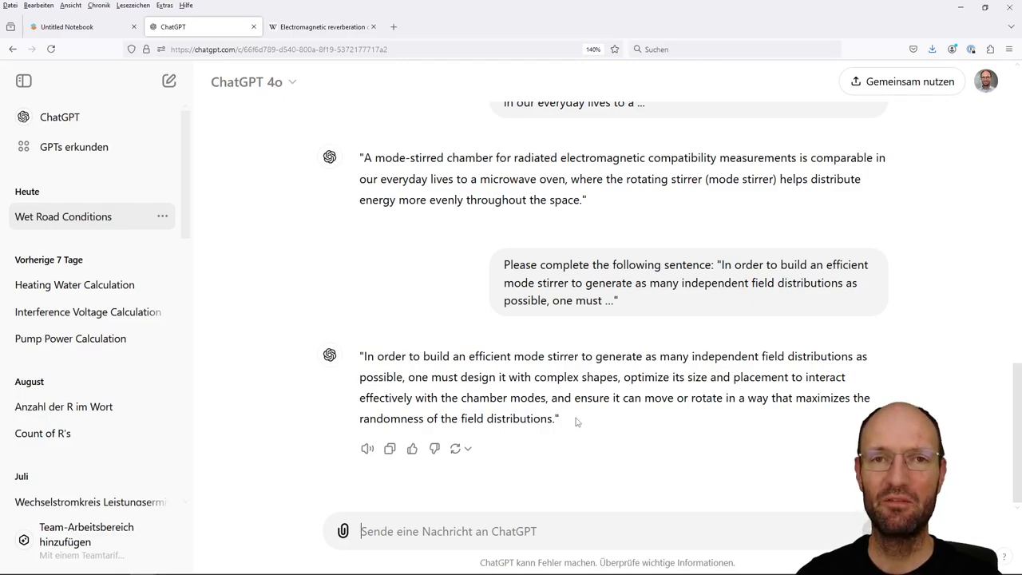
{"action": "scroll", "coordinate": [577, 421], "scroll_direction": "up", "scroll_amount": 2}
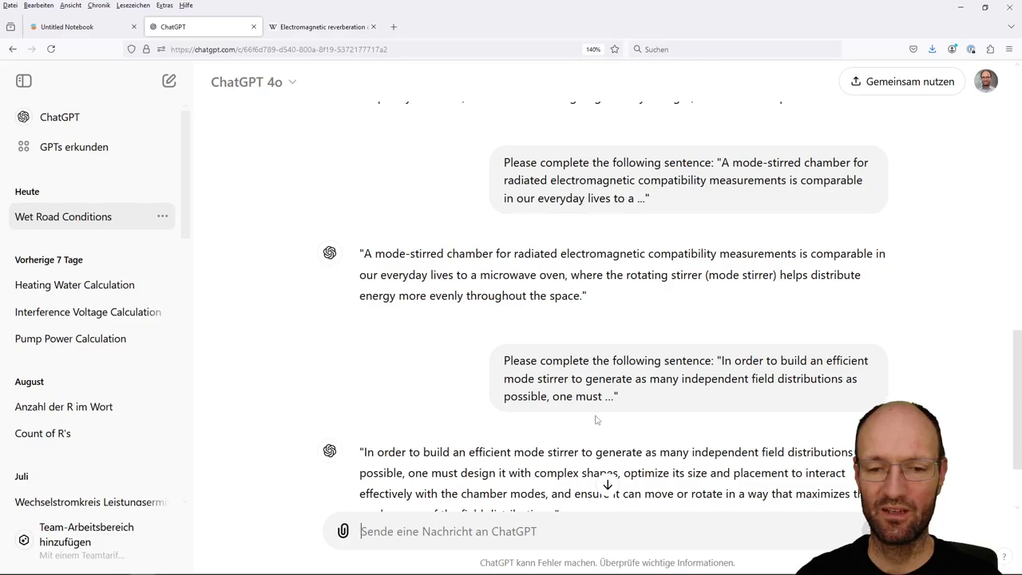
{"action": "scroll", "coordinate": [599, 419], "scroll_direction": "down", "scroll_amount": 2}
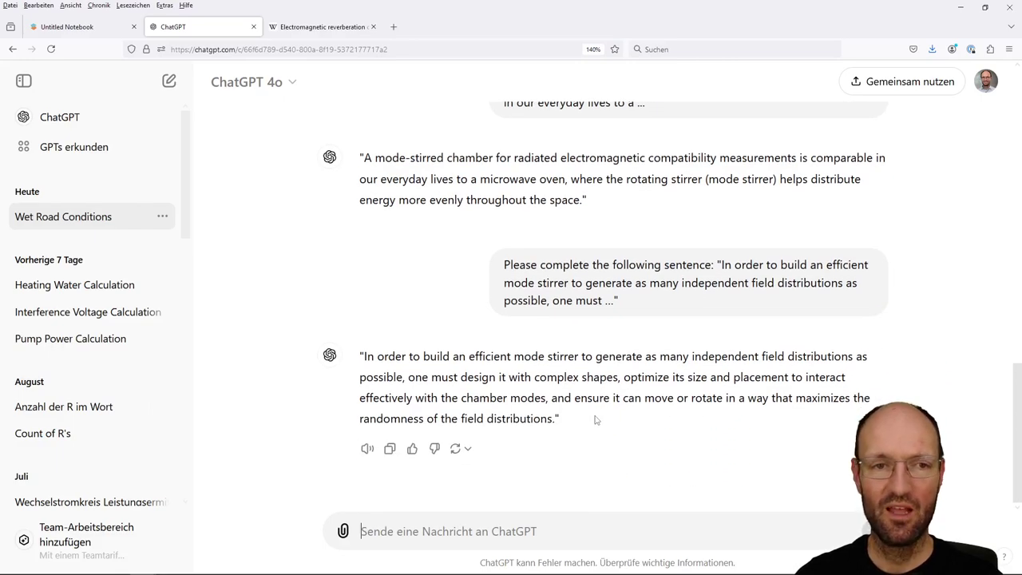
{"action": "left_click", "coordinate": [86, 32]}
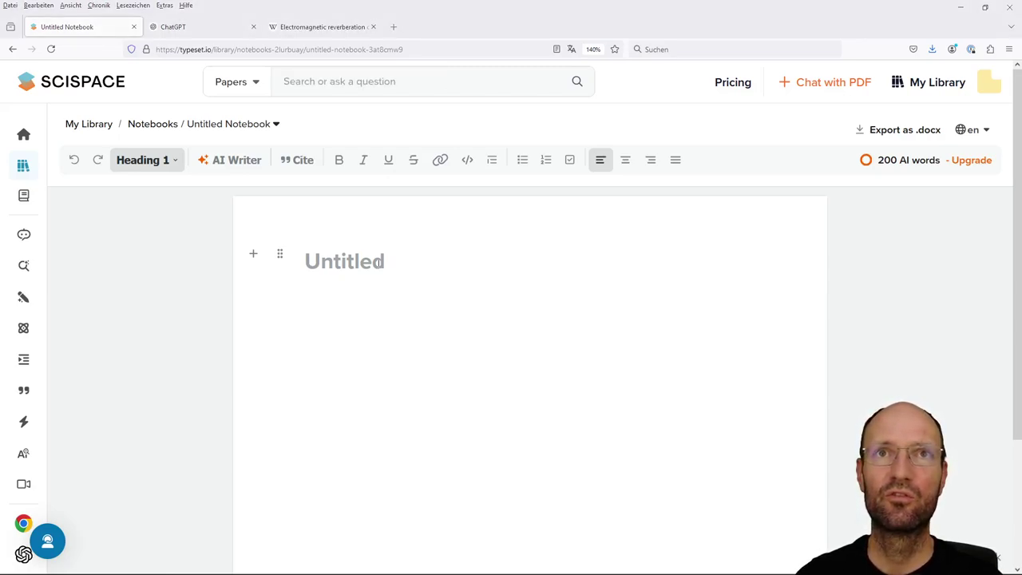
{"action": "key", "text": "alt+Tab"}
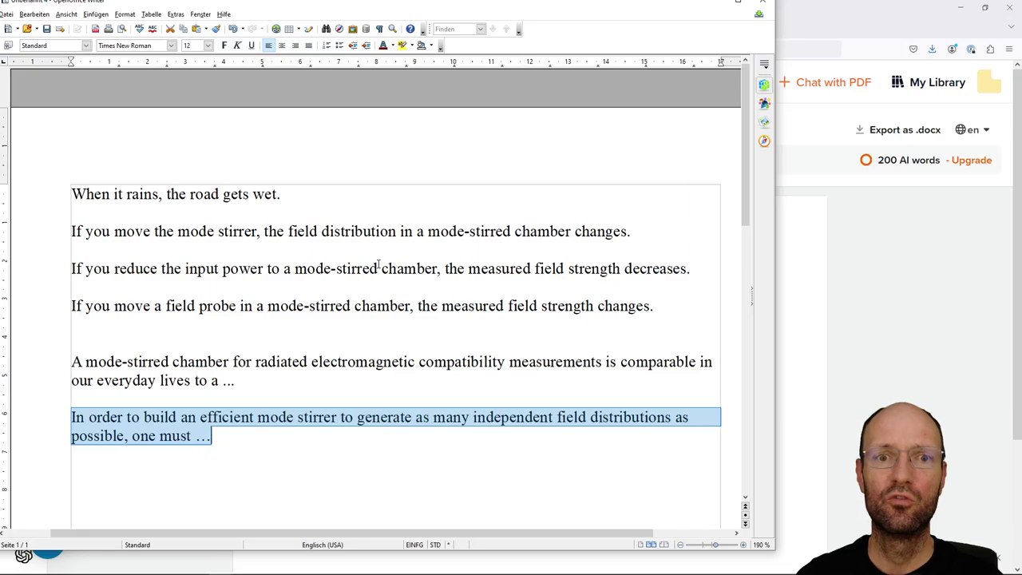
{"action": "left_click", "coordinate": [390, 346]}
{"action": "scroll", "coordinate": [391, 346], "scroll_direction": "down", "scroll_amount": 6}
{"action": "scroll", "coordinate": [391, 347], "scroll_direction": "down", "scroll_amount": 1}
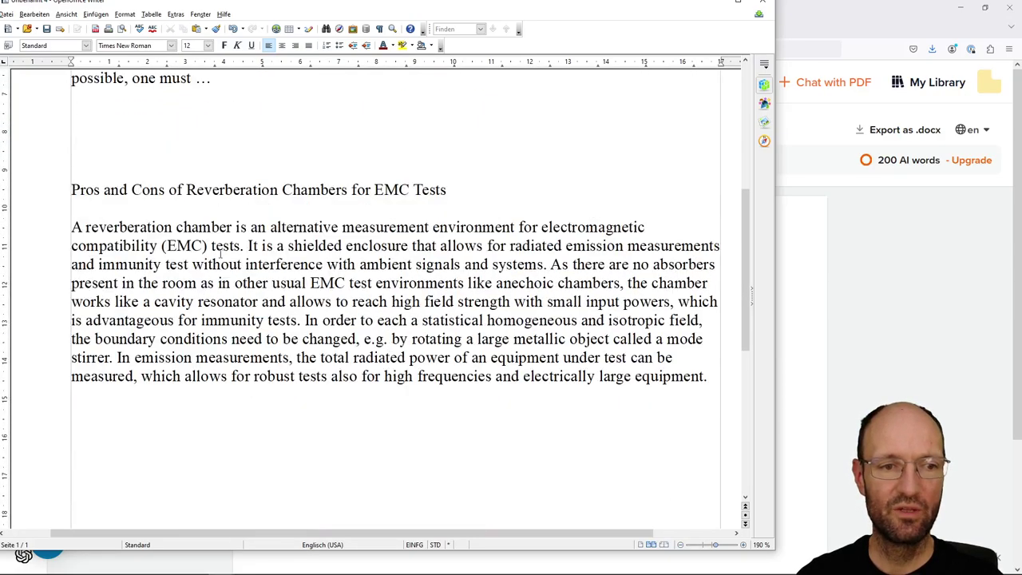
{"action": "left_click_drag", "start_coordinate": [72, 189], "coordinate": [446, 189]}
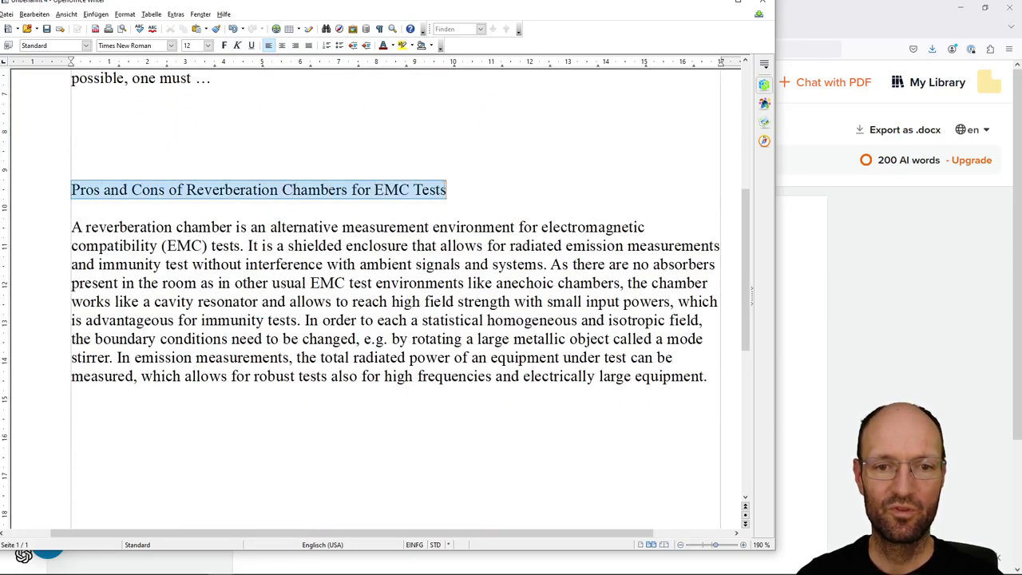
{"action": "left_click_drag", "start_coordinate": [72, 226], "coordinate": [456, 320]}
{"action": "left_click_drag", "start_coordinate": [605, 357], "coordinate": [733, 389]}
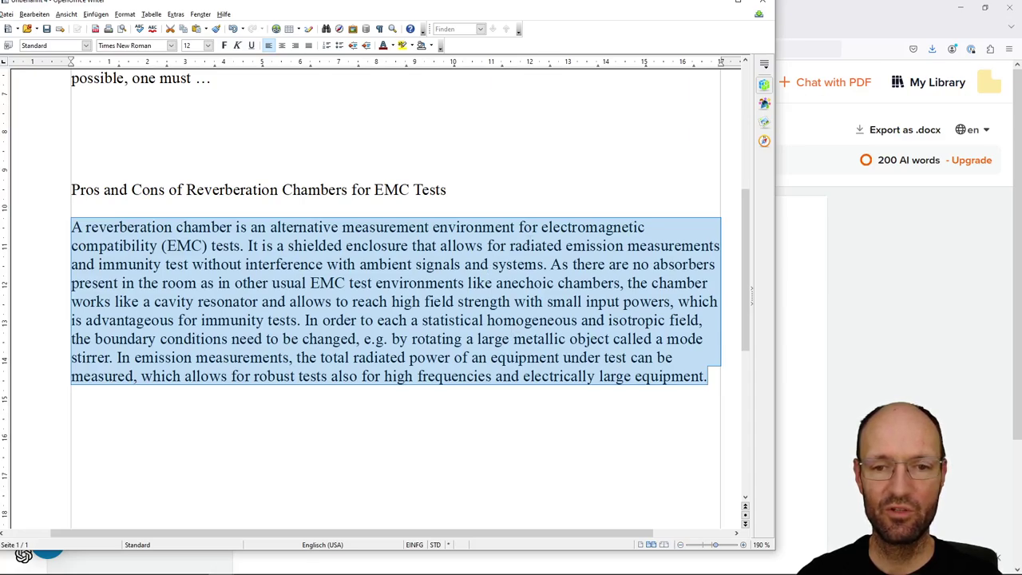
{"action": "left_click", "coordinate": [547, 231]}
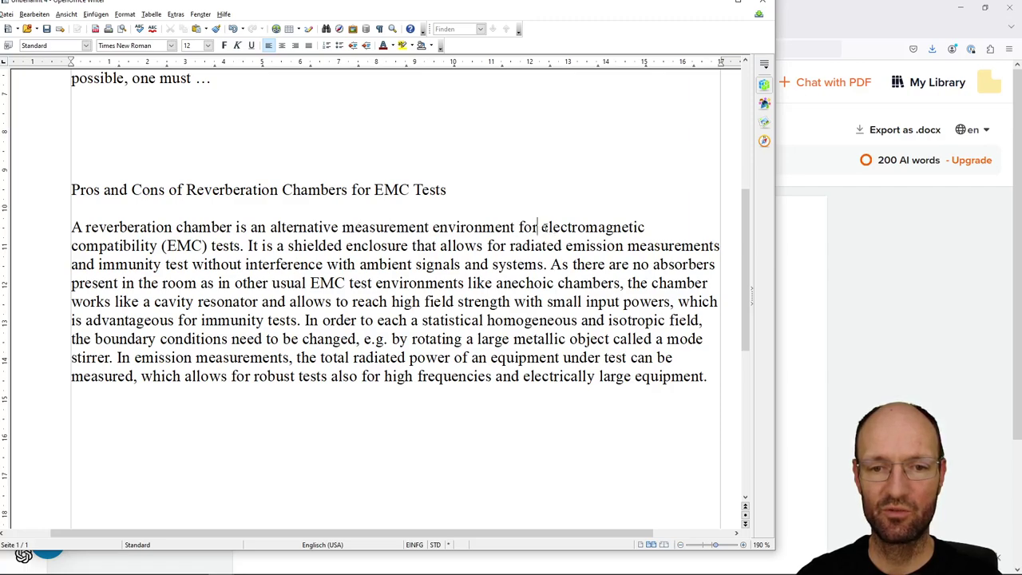
{"action": "left_click_drag", "start_coordinate": [541, 227], "coordinate": [373, 246]}
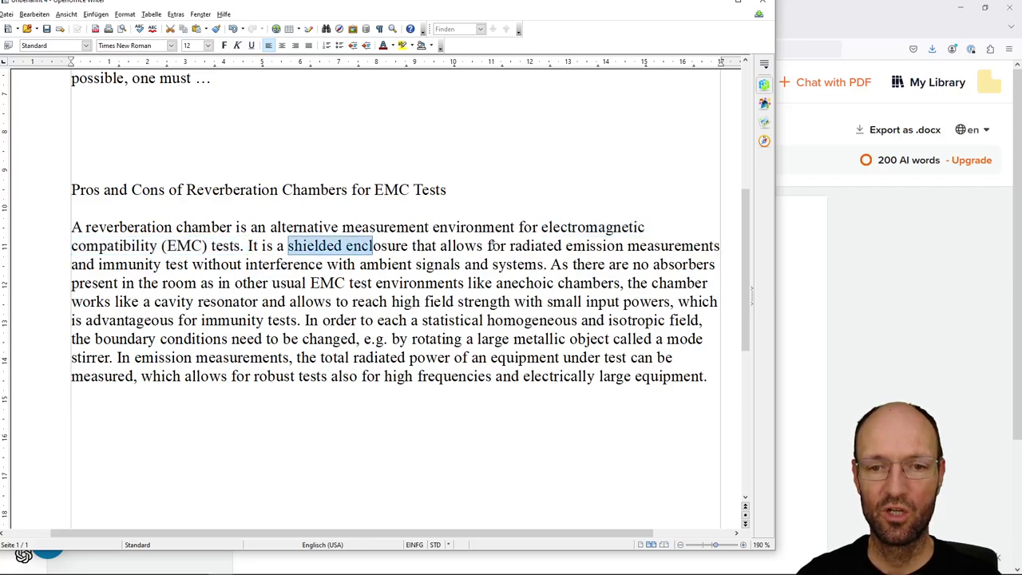
{"action": "left_click_drag", "start_coordinate": [509, 246], "coordinate": [628, 246]}
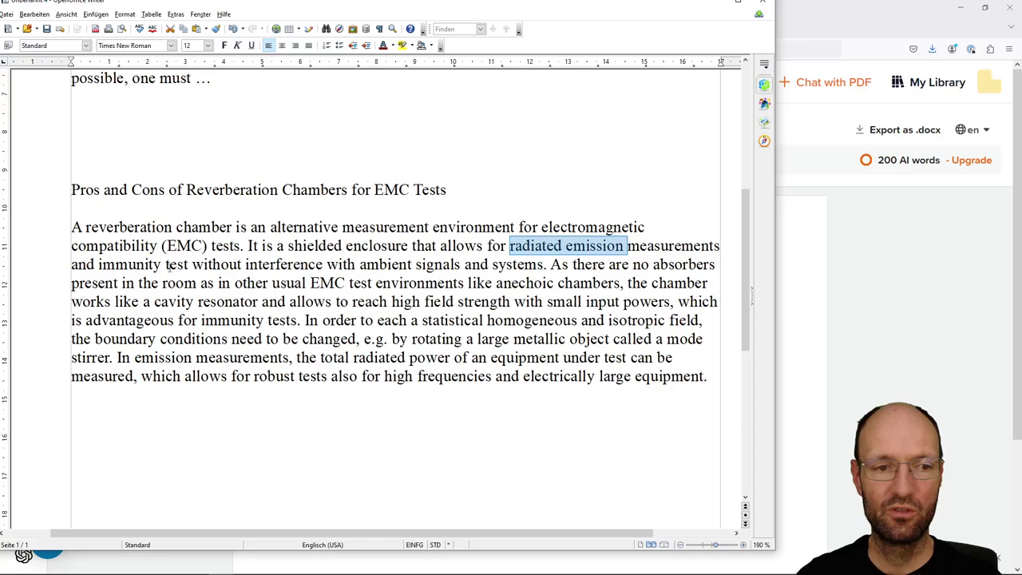
{"action": "left_click_drag", "start_coordinate": [98, 264], "coordinate": [189, 266]}
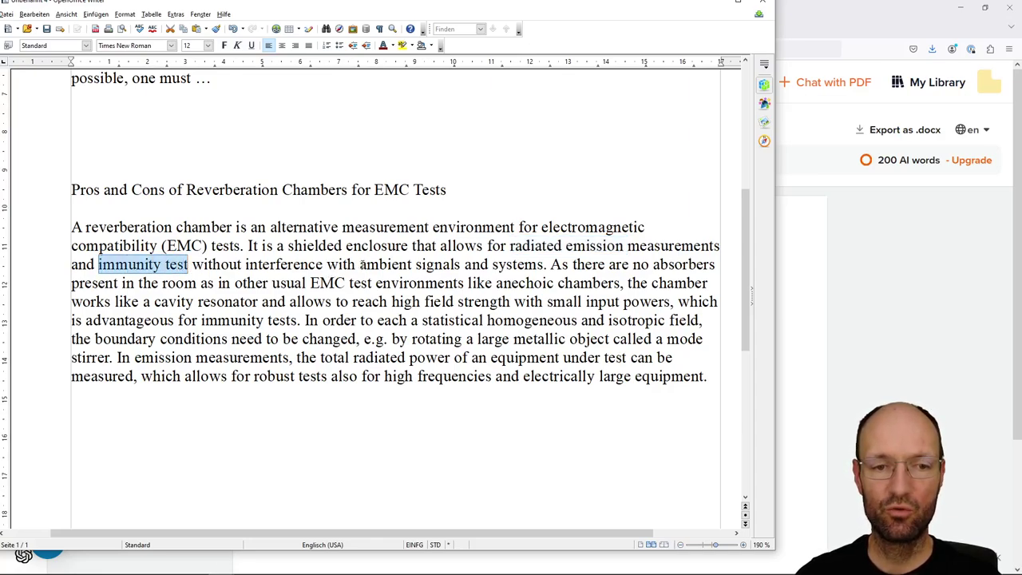
{"action": "left_click_drag", "start_coordinate": [360, 265], "coordinate": [544, 266]}
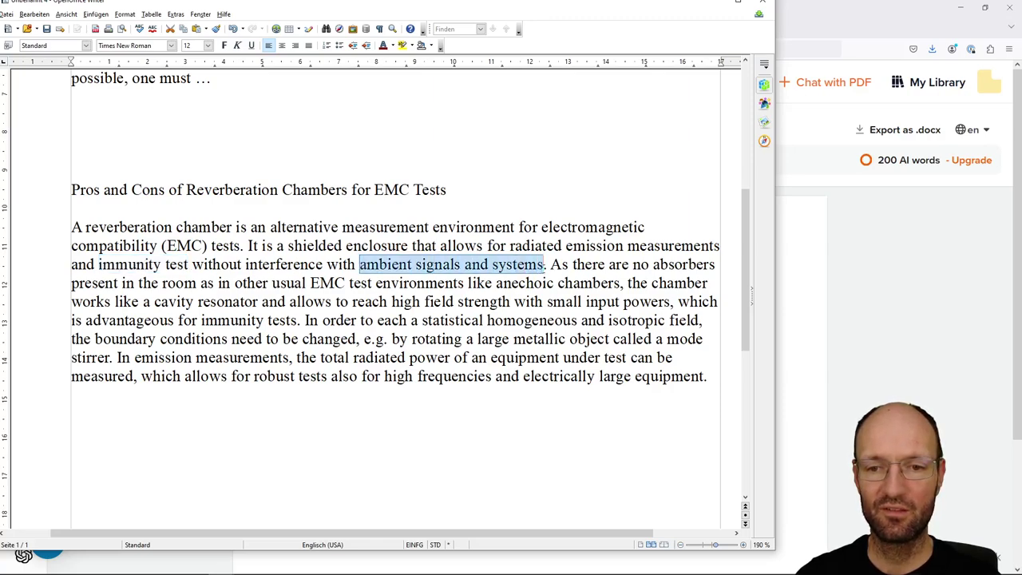
{"action": "left_click_drag", "start_coordinate": [632, 264], "coordinate": [713, 266]}
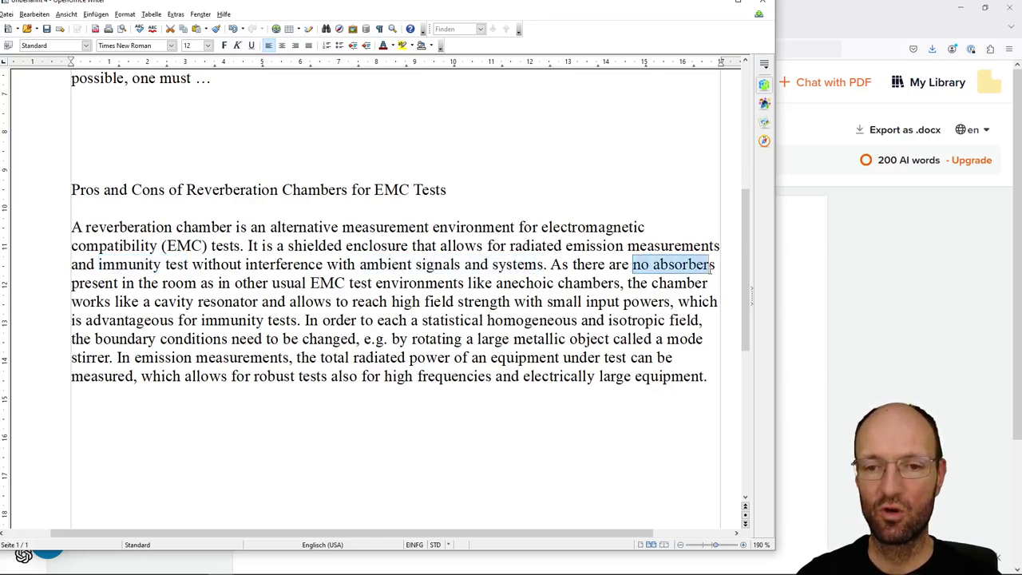
{"action": "left_click_drag", "start_coordinate": [496, 282], "coordinate": [617, 284]}
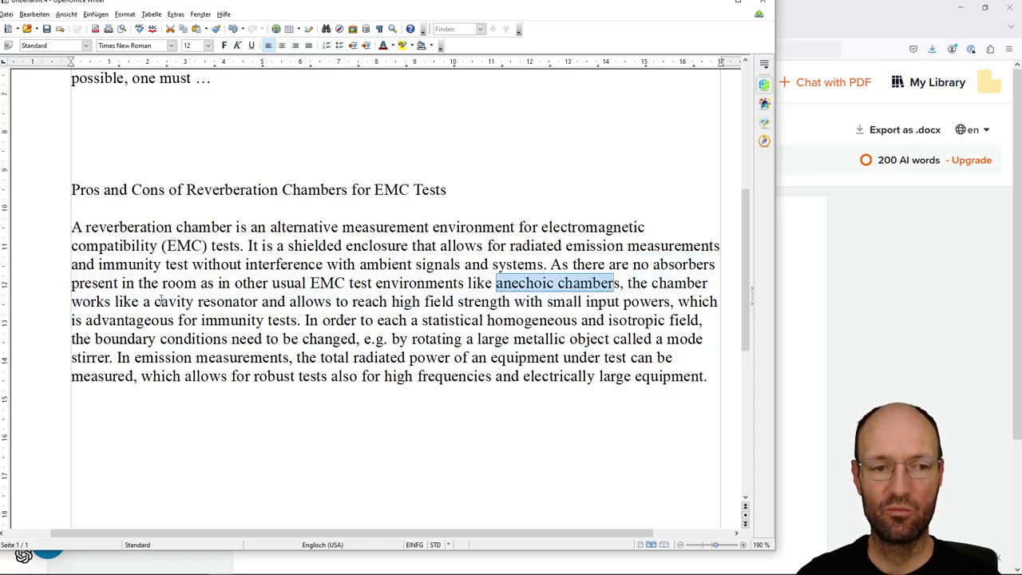
{"action": "left_click_drag", "start_coordinate": [154, 301], "coordinate": [256, 302]}
{"action": "left_click_drag", "start_coordinate": [345, 301], "coordinate": [672, 301]}
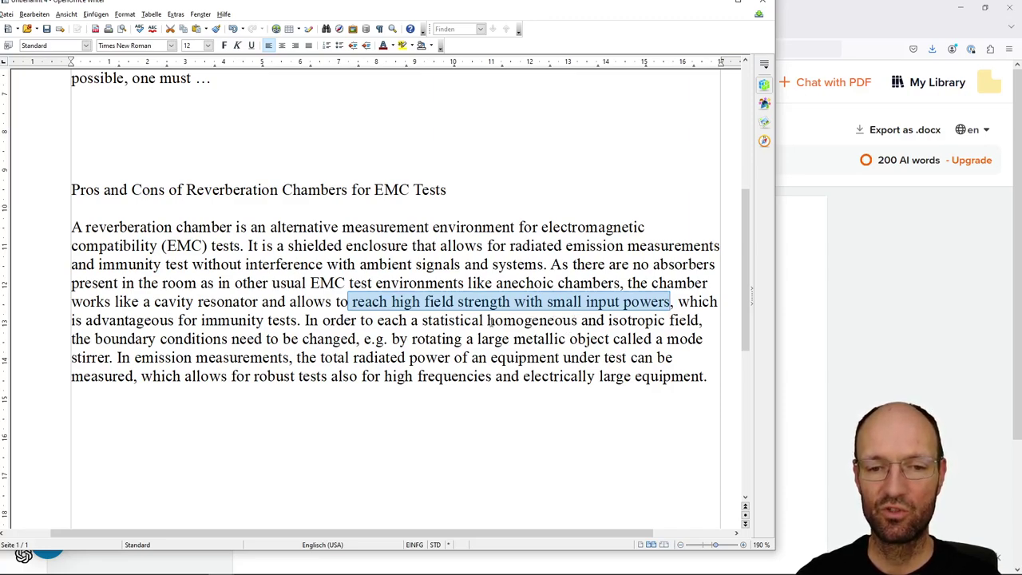
{"action": "left_click_drag", "start_coordinate": [489, 320], "coordinate": [676, 320]}
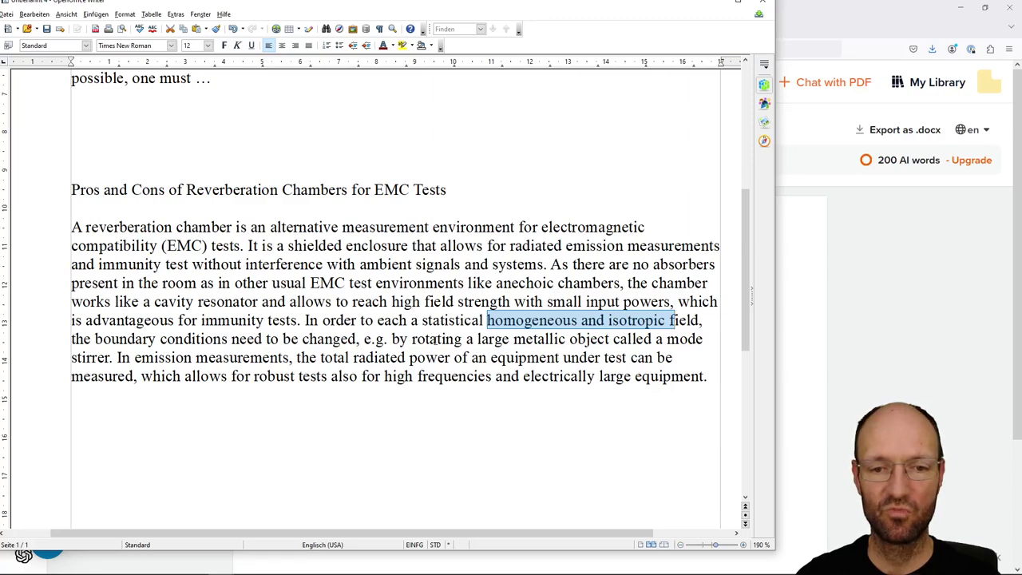
{"action": "left_click_drag", "start_coordinate": [478, 339], "coordinate": [284, 357]}
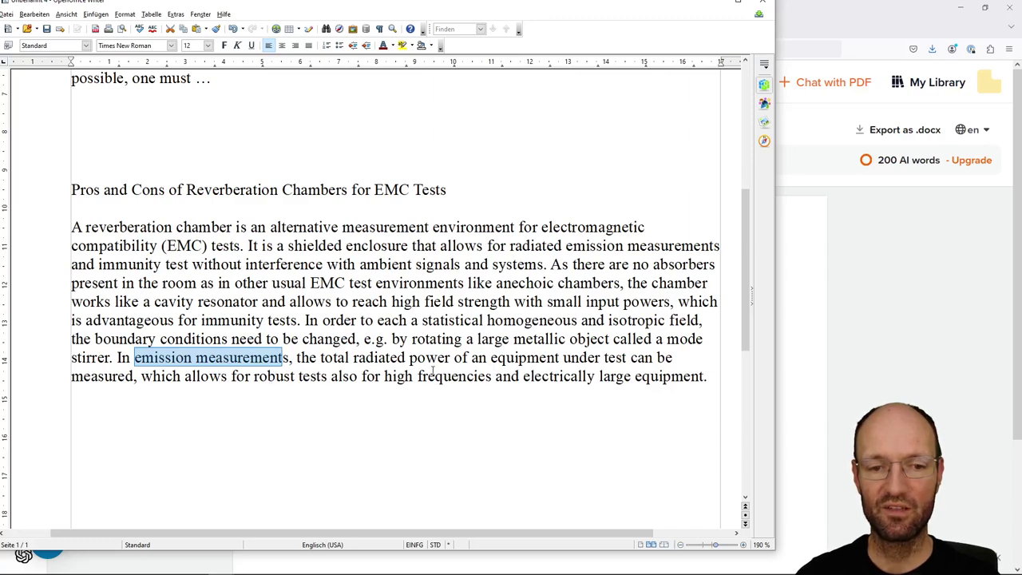
{"action": "left_click", "coordinate": [709, 377]}
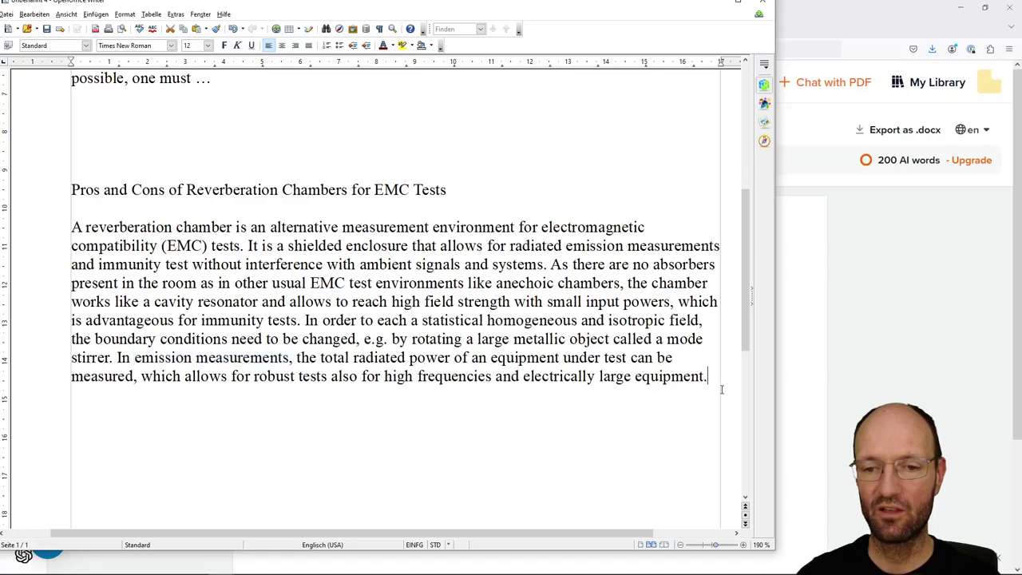
- Append 'Unfortunately, there are no emission limits for this measurand.' and select the whole paragraph
{"action": "key", "text": "Return"}
{"action": "type", "text": "Unfor"}
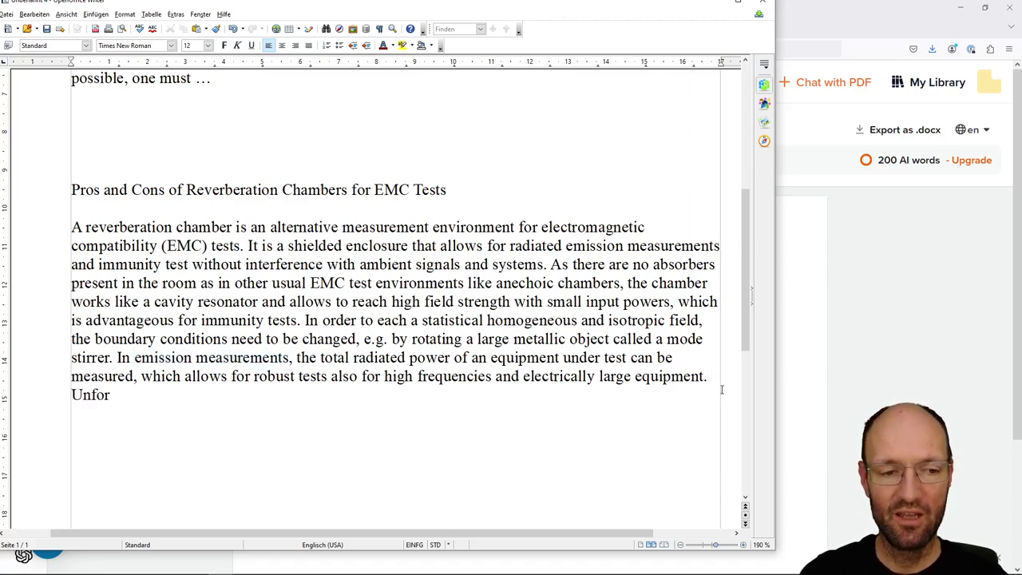
{"action": "type", "text": "tuna"}
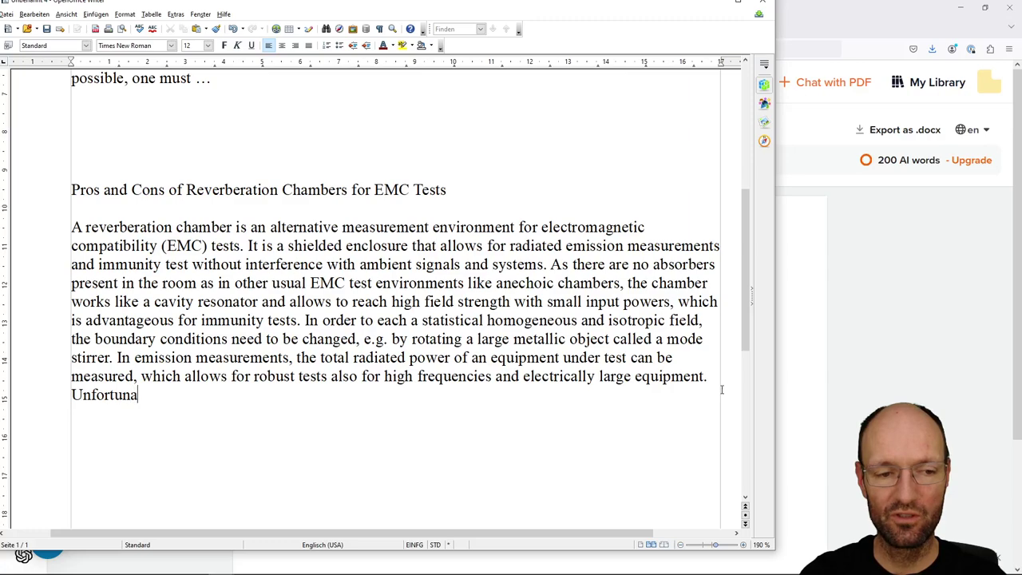
{"action": "type", "text": "tely, ther is"}
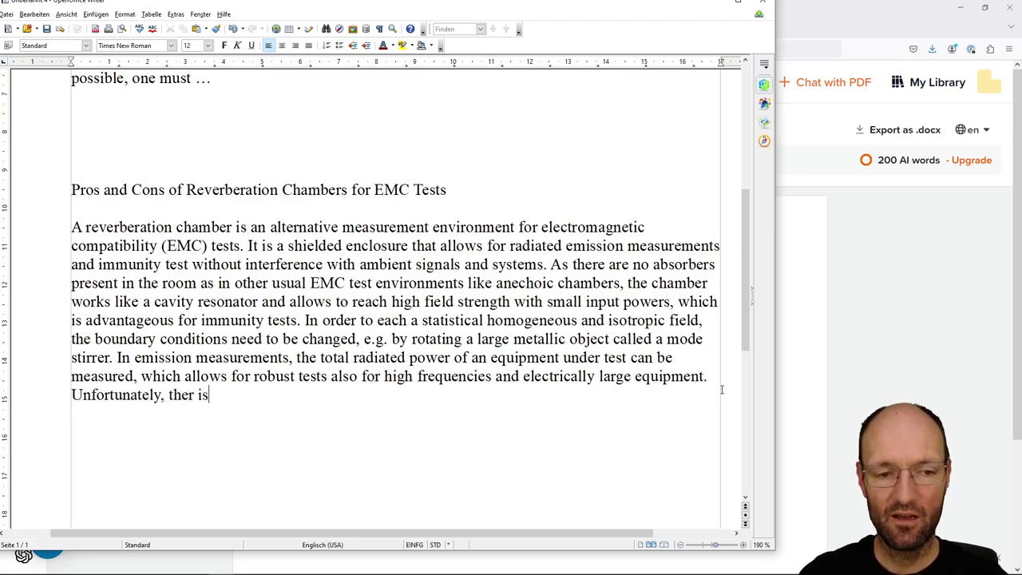
{"action": "key", "text": "BackSpace"}
{"action": "key", "text": "BackSpace"}
{"action": "key", "text": "BackSpace"}
{"action": "type", "text": "e are not"}
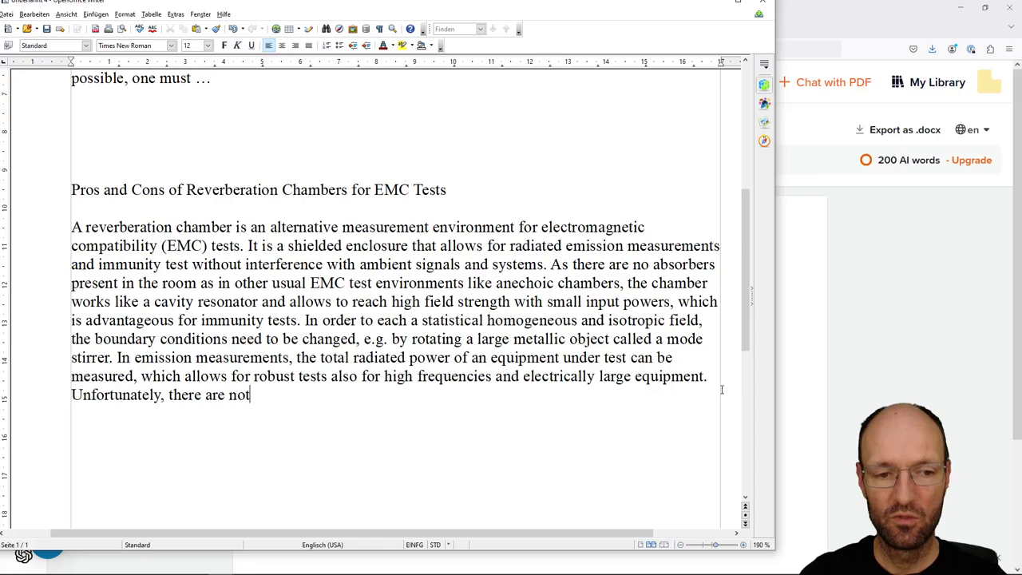
{"action": "key", "text": "BackSpace"}
{"action": "type", "text": "emission"}
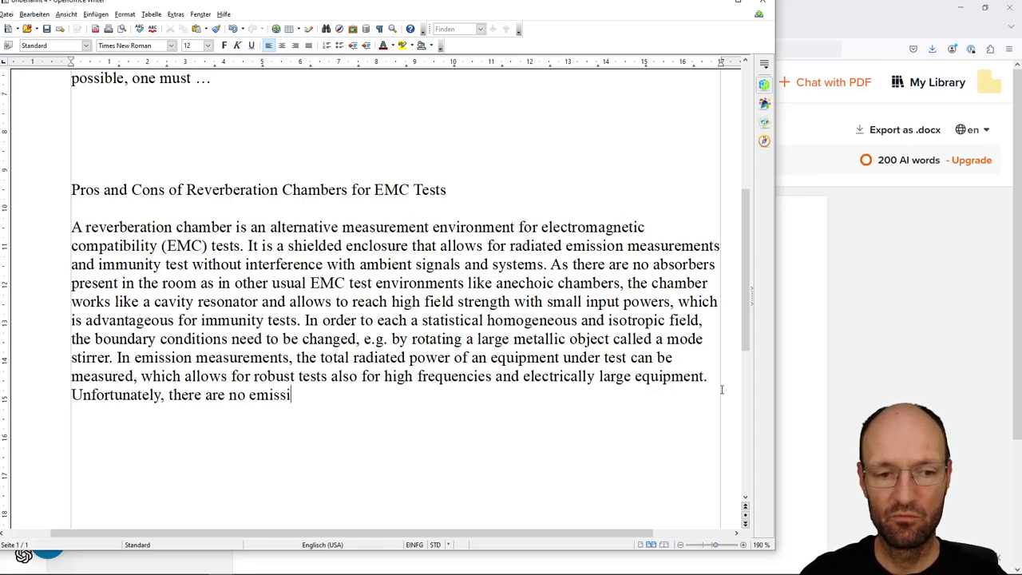
{"action": "key", "text": "BackSpace"}
{"action": "type", "text": "on limit"}
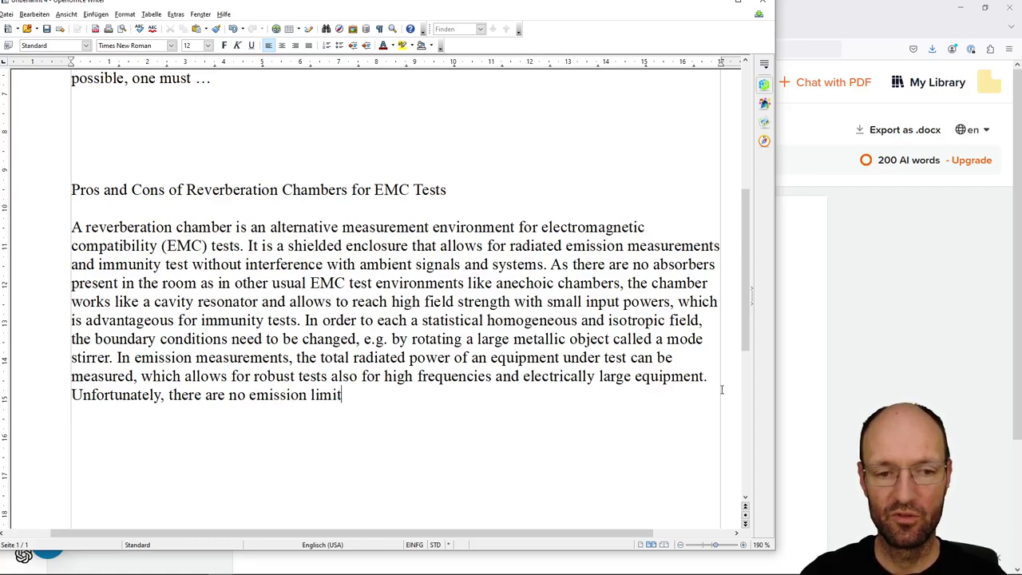
{"action": "type", "text": "s for this measu"}
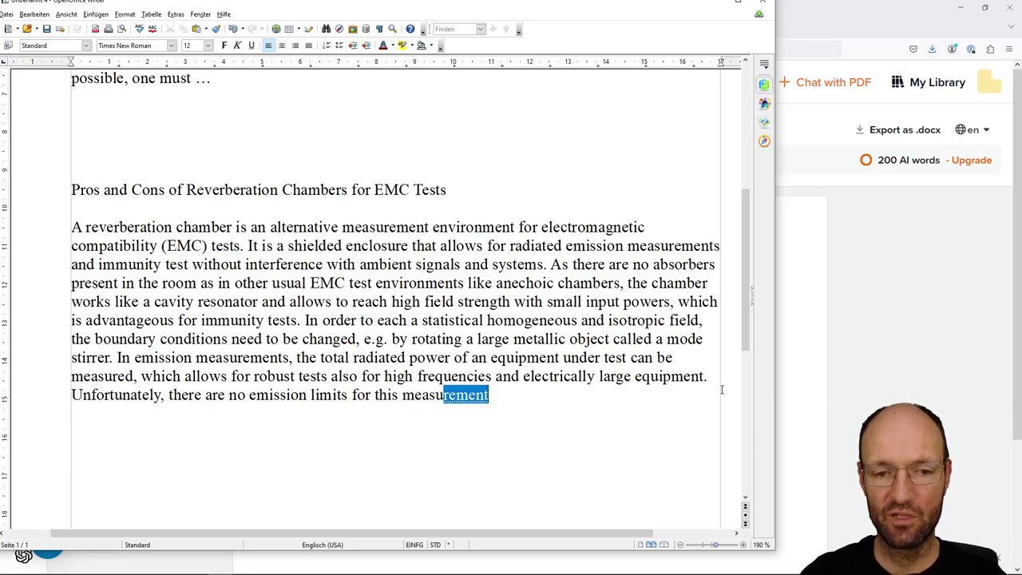
{"action": "type", "text": "rand."}
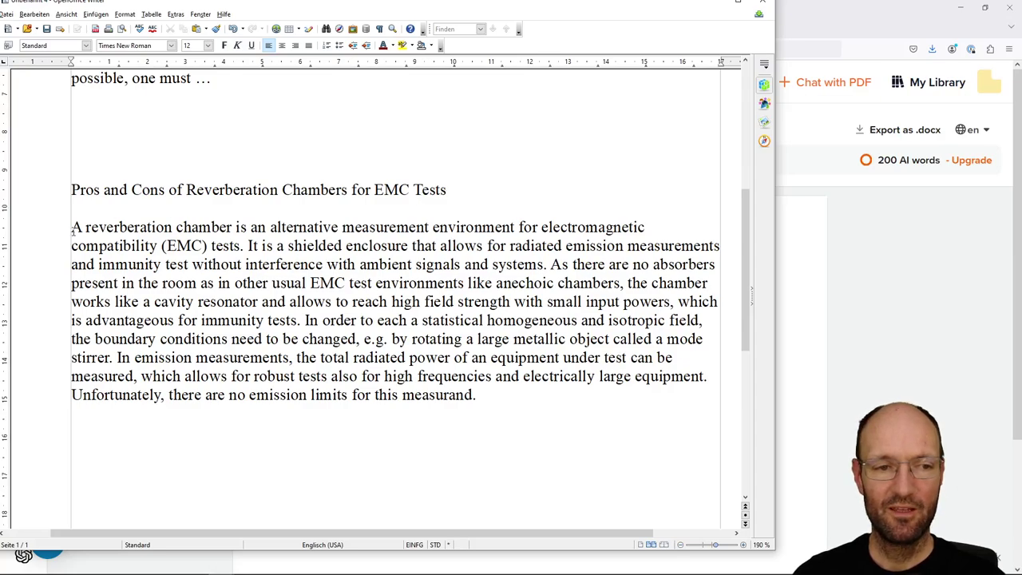
{"action": "left_click_drag", "start_coordinate": [72, 230], "coordinate": [495, 399]}
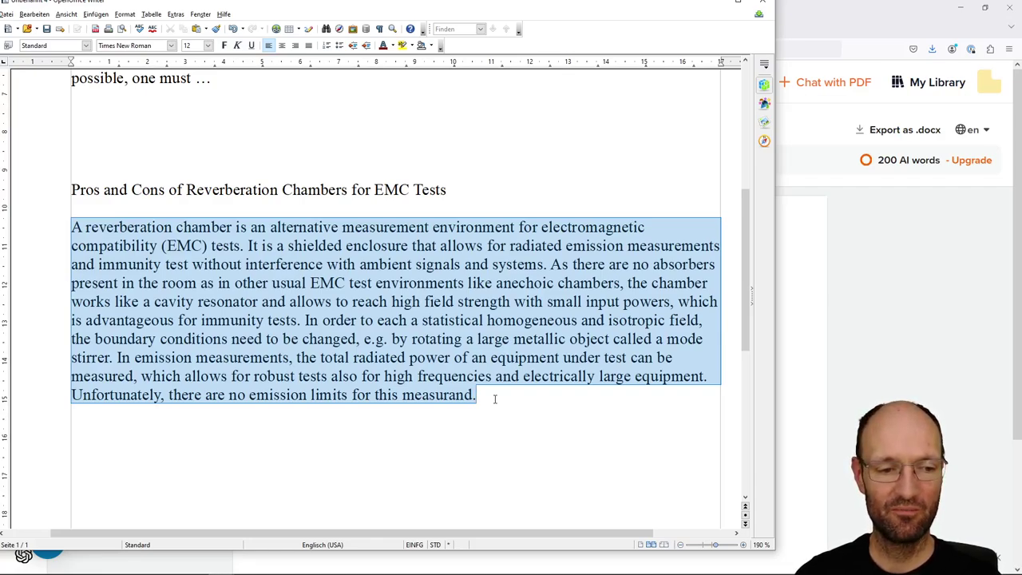
- Check the word count (142 words, 939 characters) and select the 'Pros and Cons of Reverberation Chambers for EMC Tests' heading
{"action": "left_click", "coordinate": [176, 13]}
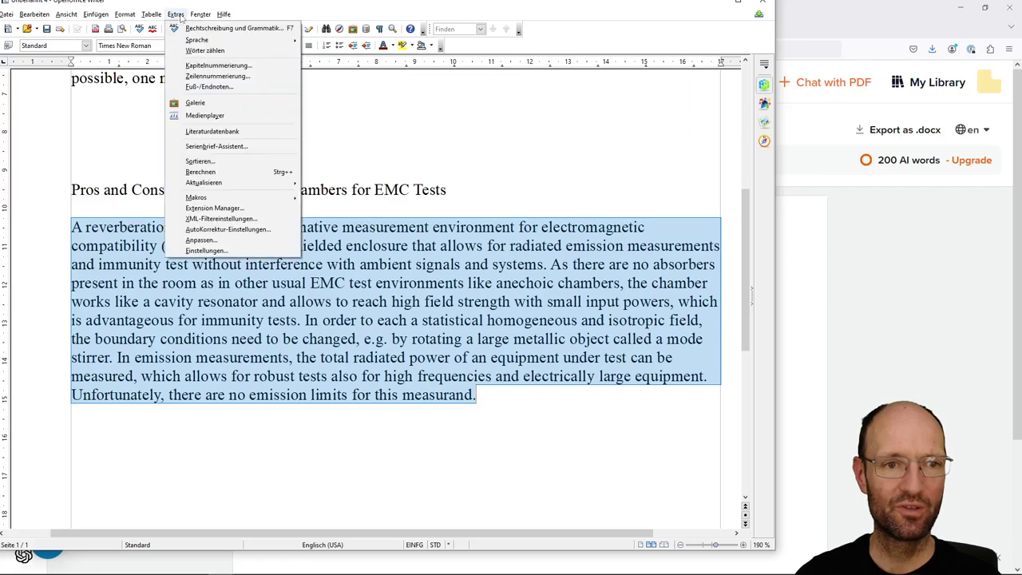
{"action": "left_click", "coordinate": [209, 52]}
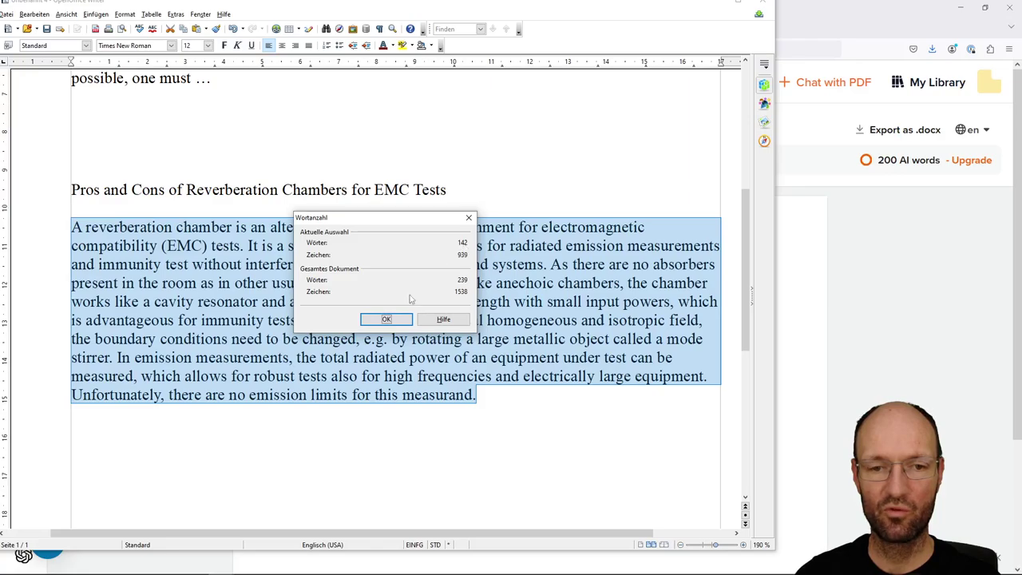
{"action": "left_click", "coordinate": [398, 320]}
{"action": "mouse_move", "coordinate": [907, 161]}
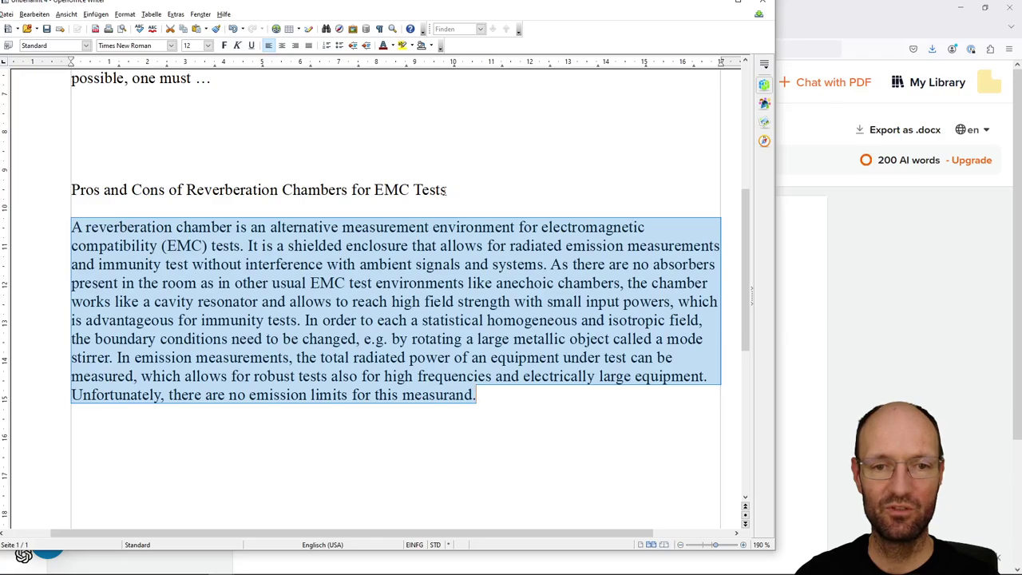
{"action": "left_click_drag", "start_coordinate": [446, 191], "coordinate": [72, 190]}
{"action": "key", "text": "ctrl+c"}
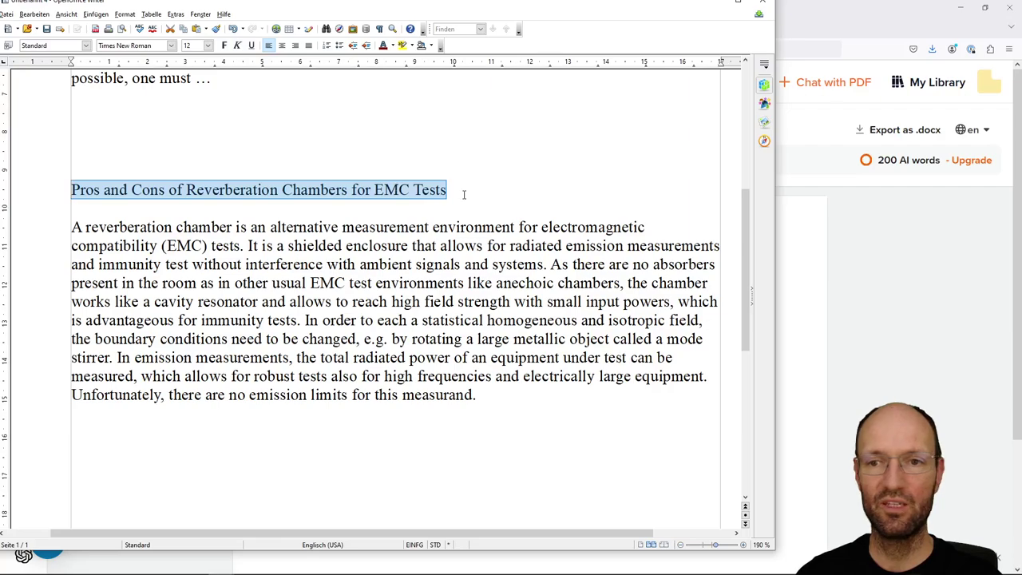
- Paste 'Pros and Cons of Reverberation Chambers for EMC Tests' as the notebook title and accept the AI's opening paragraph
{"action": "left_click", "coordinate": [821, 30]}
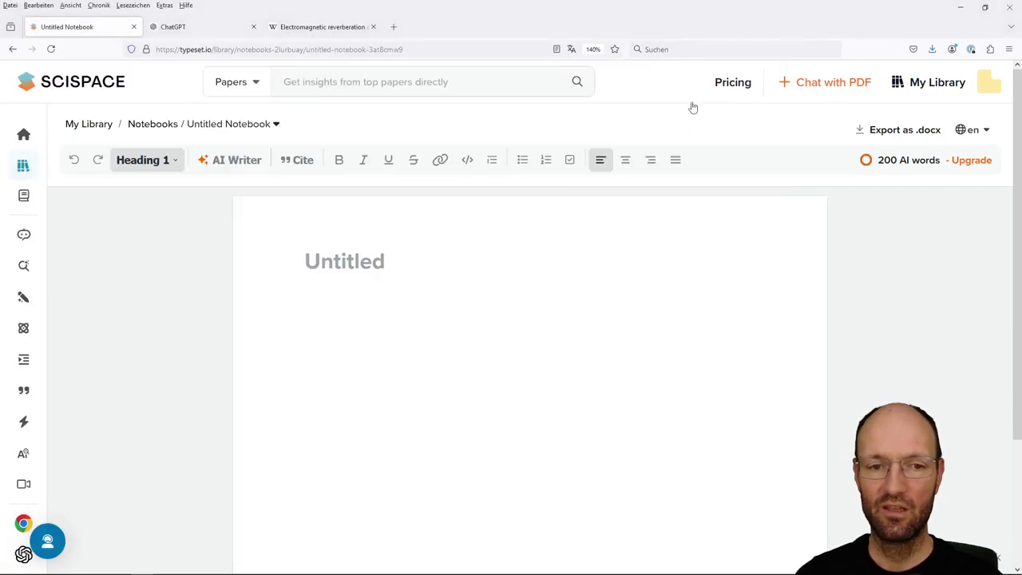
{"action": "left_click", "coordinate": [380, 246]}
{"action": "key", "text": "ctrl+v"}
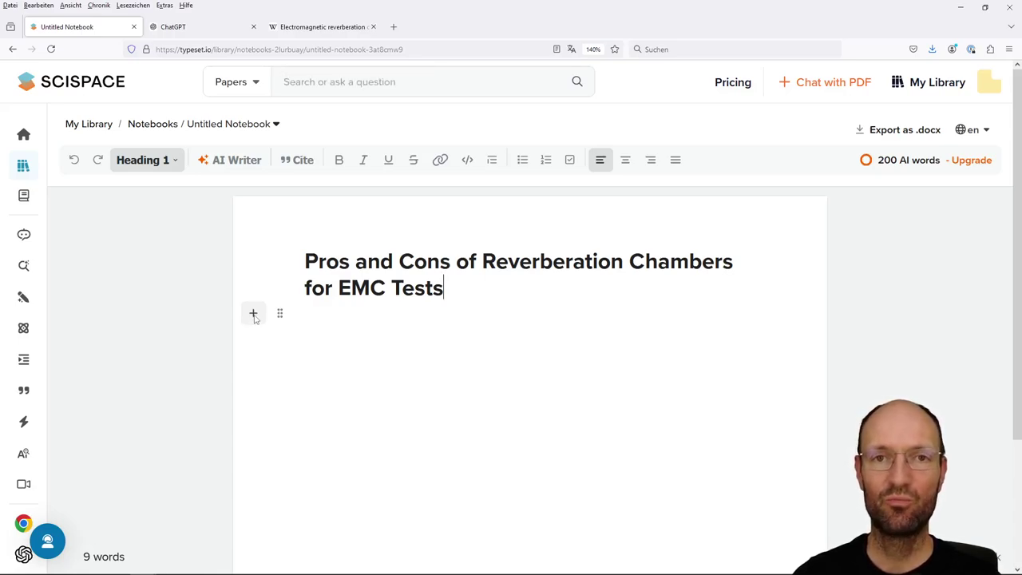
{"action": "right_click", "coordinate": [326, 316]}
{"action": "left_click", "coordinate": [303, 332]}
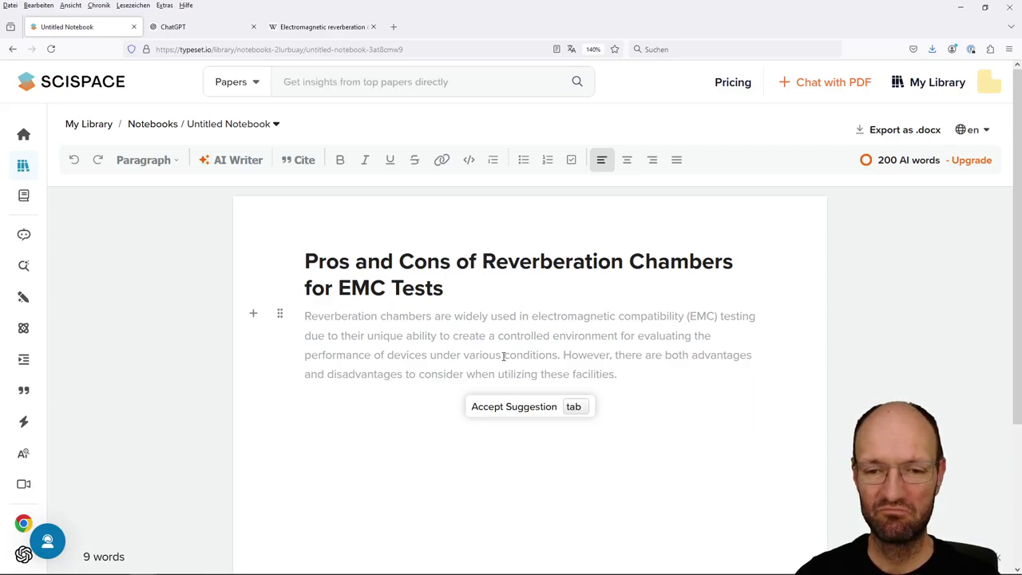
{"action": "left_click", "coordinate": [575, 408]}
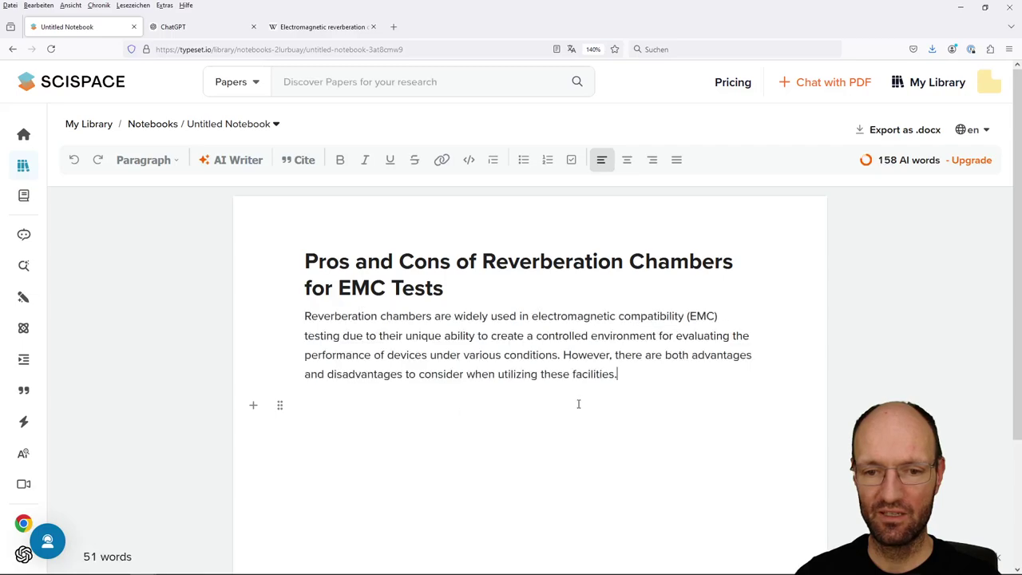
- Accept the AI sentences on real-world scenarios and multi-device testing, then select the 'However' sentence
{"action": "mouse_move", "coordinate": [886, 159]}
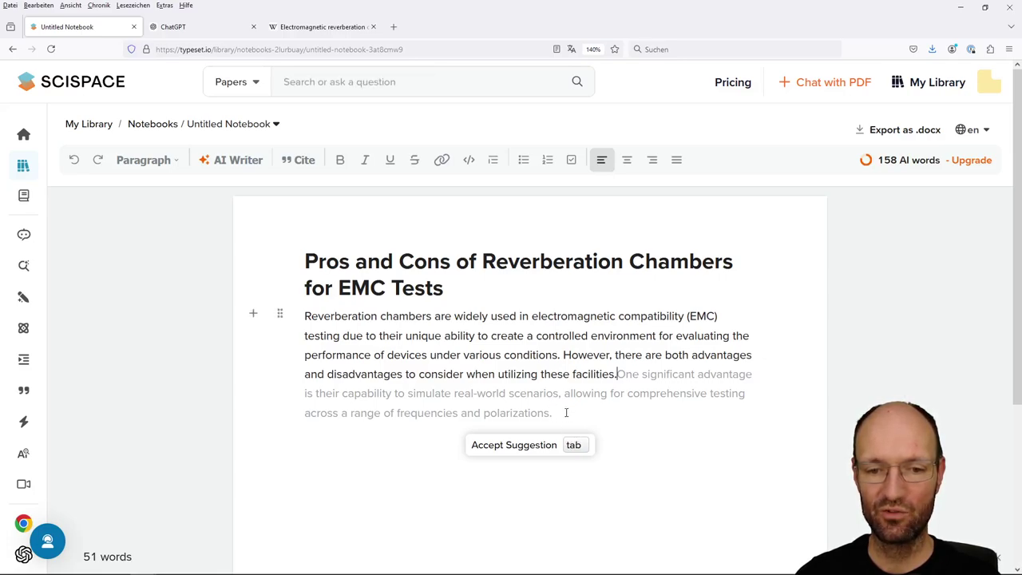
{"action": "left_click", "coordinate": [566, 412]}
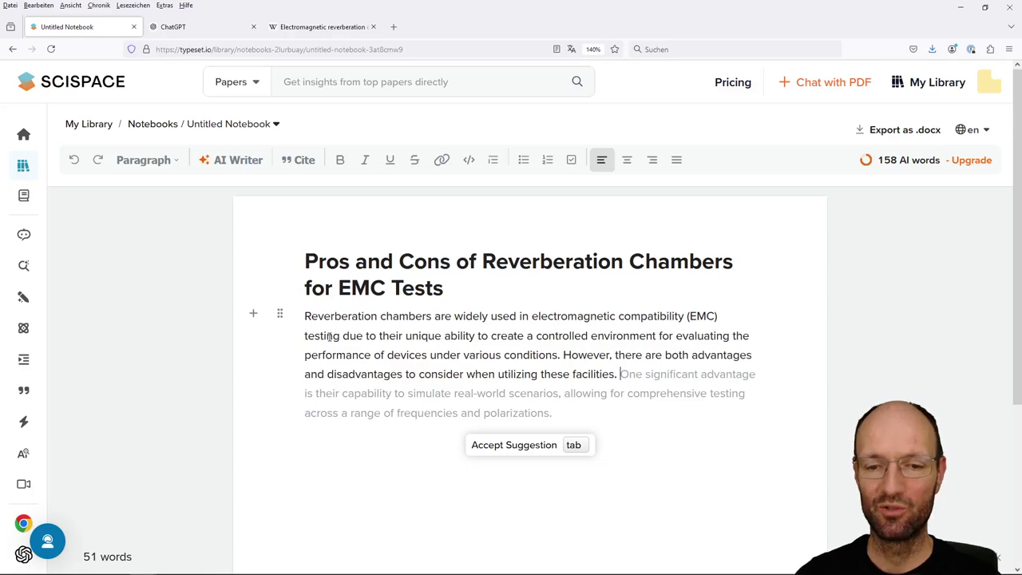
{"action": "key", "text": "Tab"}
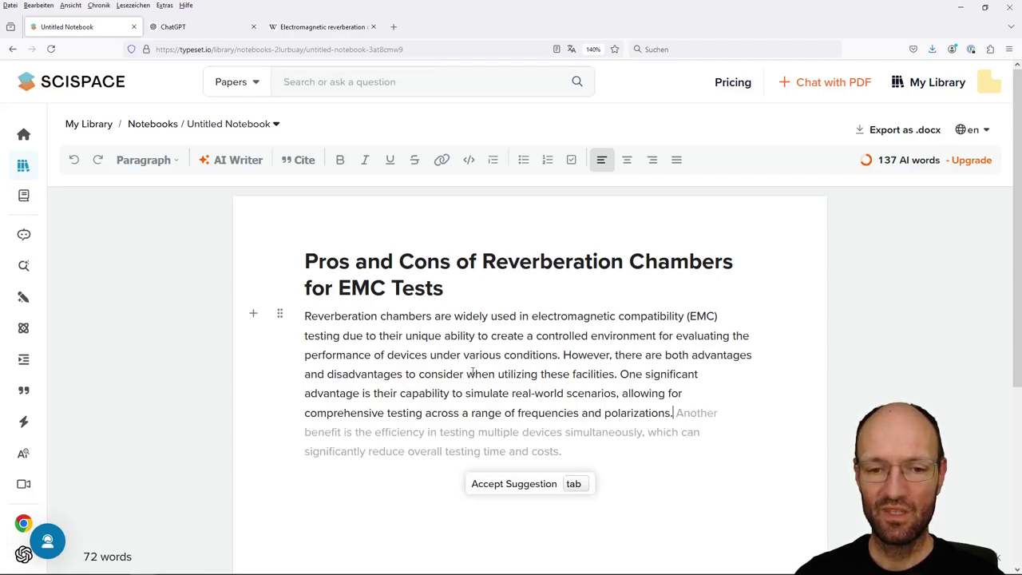
{"action": "key", "text": "Tab"}
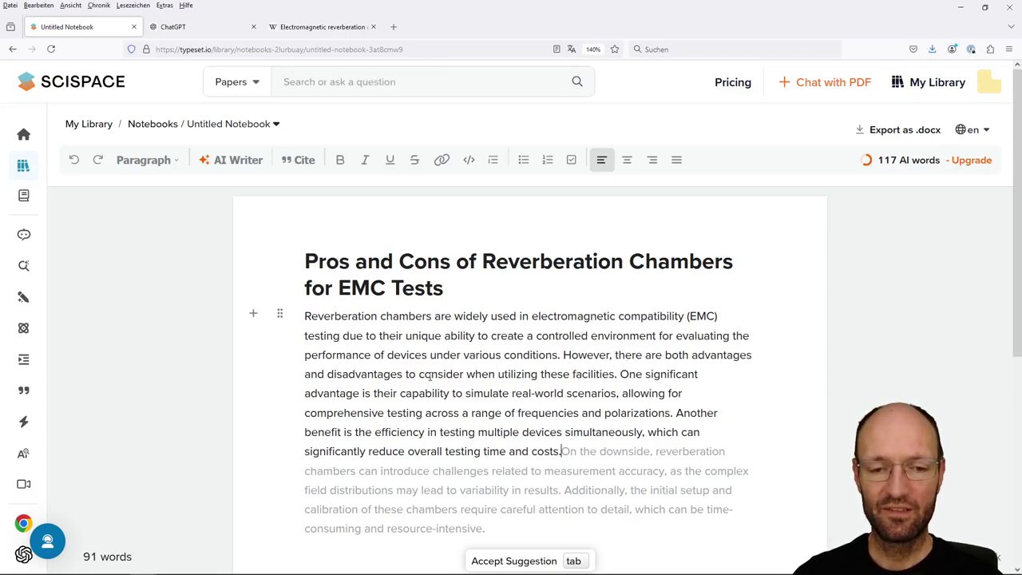
{"action": "left_click", "coordinate": [563, 355]}
{"action": "left_click_drag", "start_coordinate": [563, 355], "coordinate": [616, 374]}
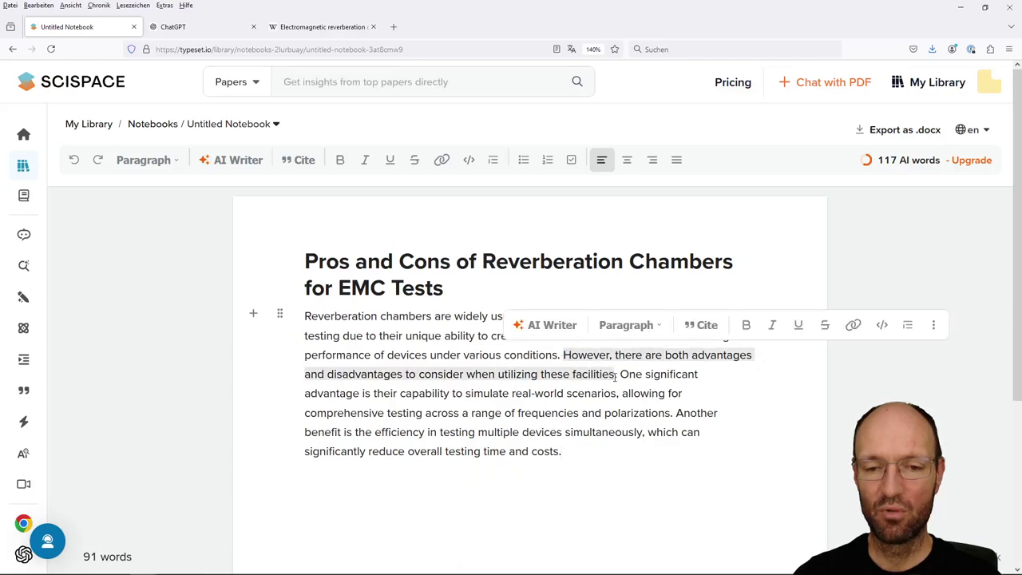
- Point out 'real-world scenarios', then place the cursor after 'costs.' to prompt a downsides suggestion
{"action": "left_click", "coordinate": [563, 354]}
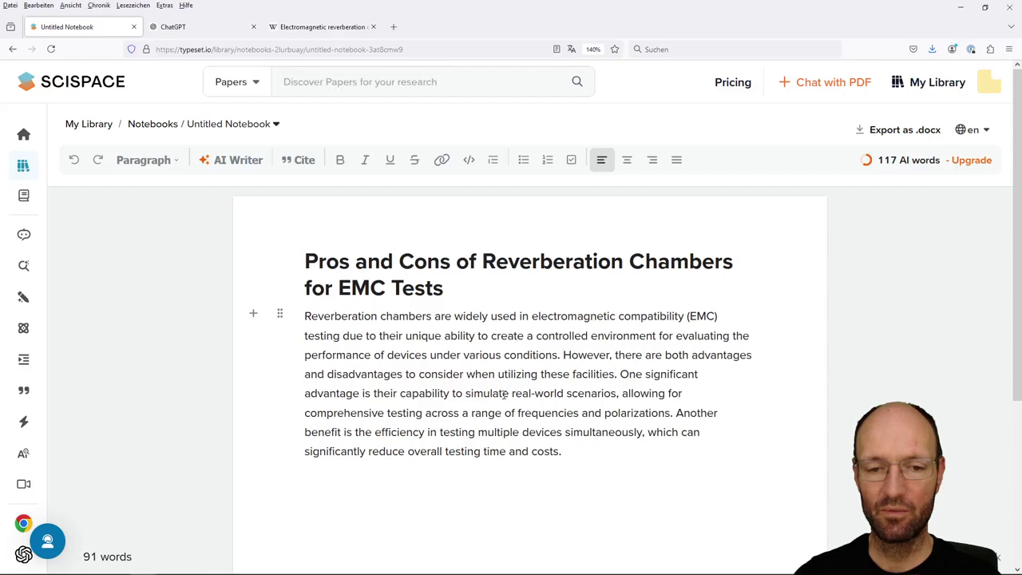
{"action": "left_click_drag", "start_coordinate": [512, 395], "coordinate": [614, 395]}
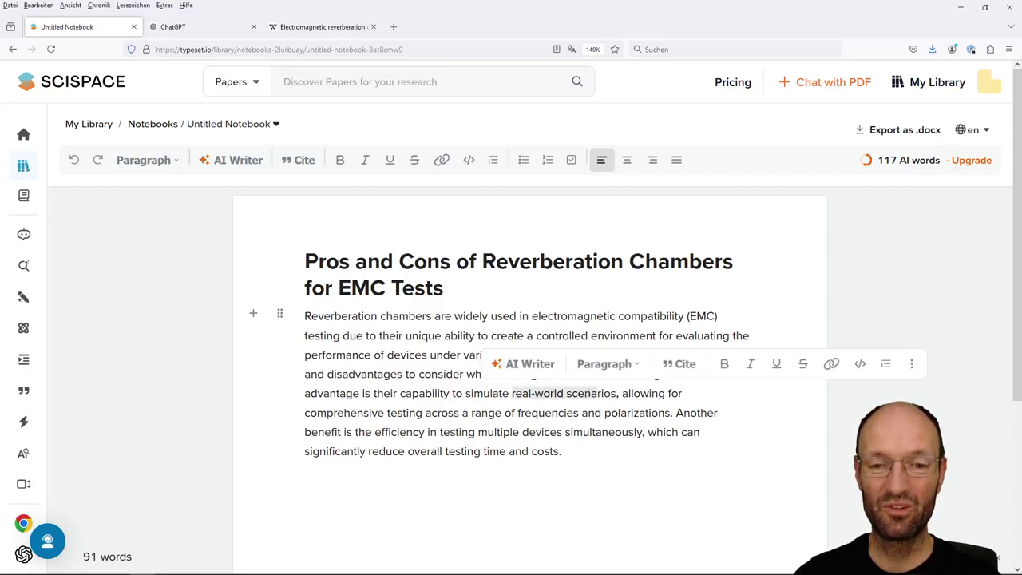
{"action": "left_click", "coordinate": [511, 395]}
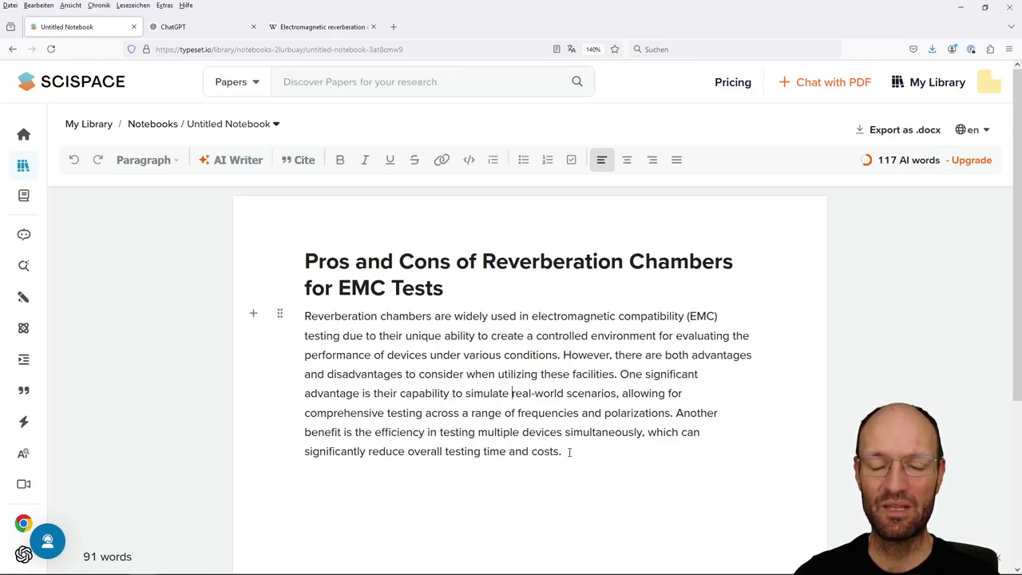
{"action": "left_click", "coordinate": [571, 452]}
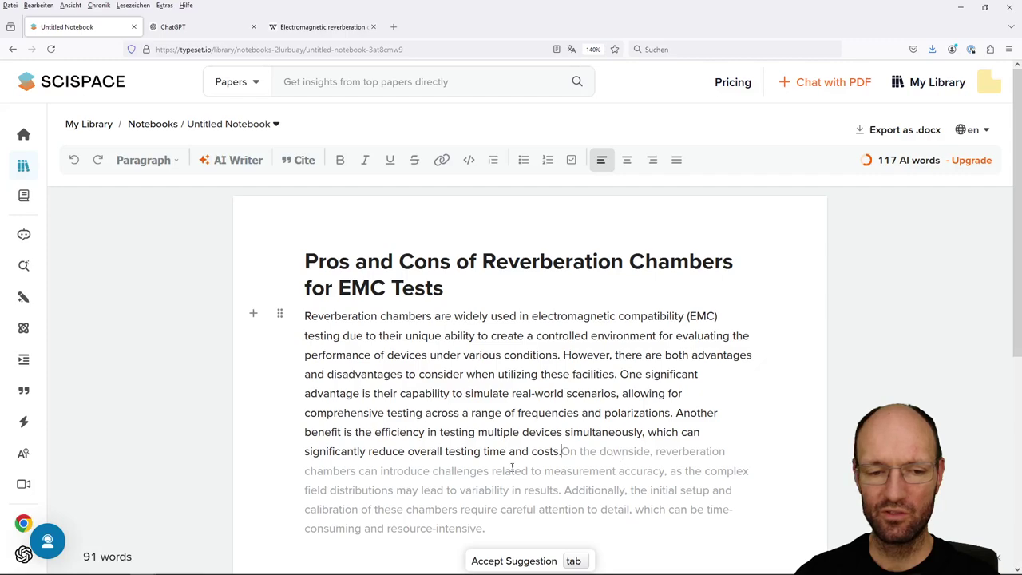
- Accept the AI sentences on the downsides and on controlling environmental conditions
{"action": "key", "text": "Tab"}
{"action": "scroll", "coordinate": [495, 448], "scroll_direction": "down", "scroll_amount": 1}
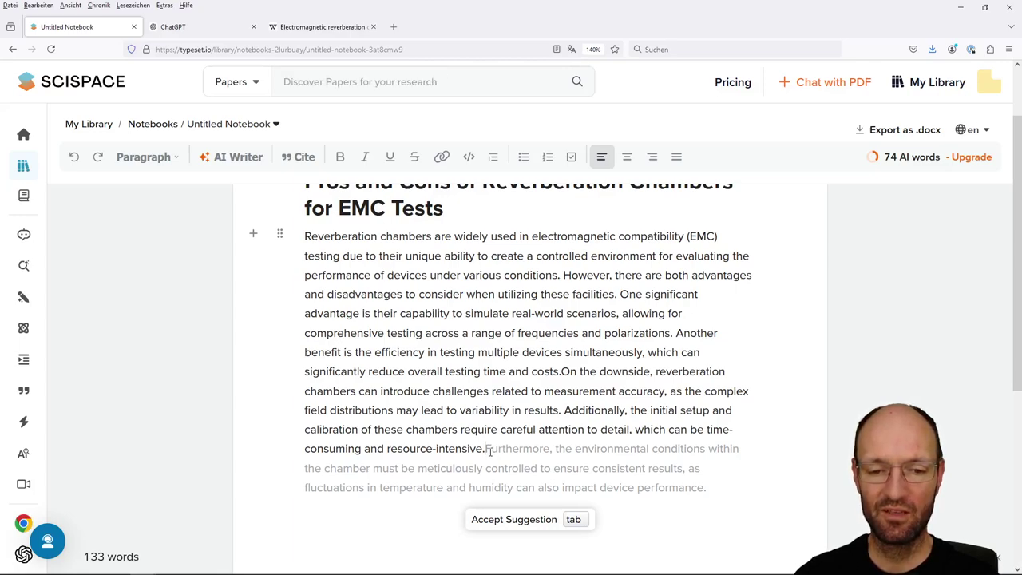
{"action": "left_click_drag", "start_coordinate": [564, 410], "coordinate": [489, 451]}
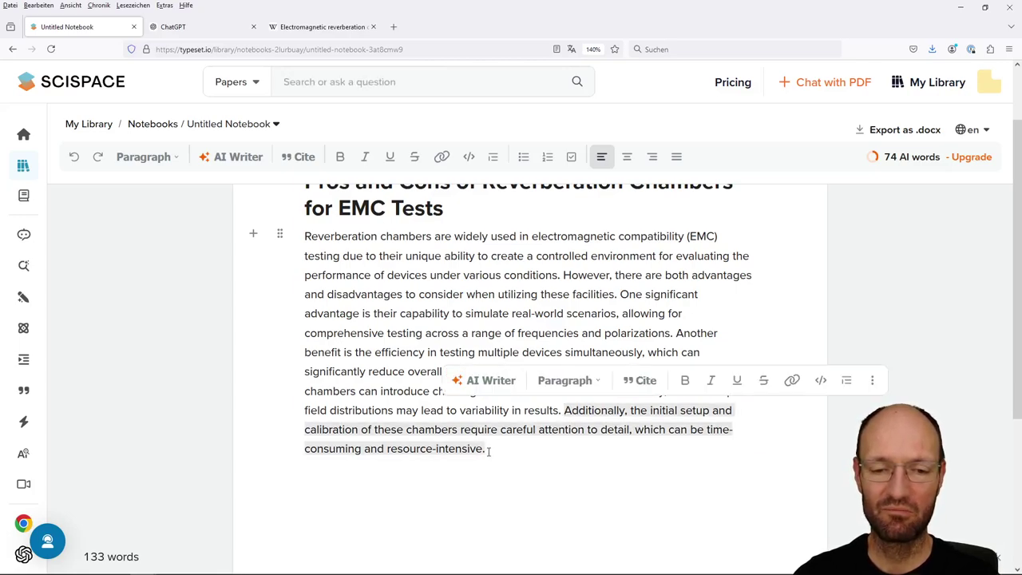
{"action": "left_click", "coordinate": [490, 450]}
{"action": "scroll", "coordinate": [513, 399], "scroll_direction": "down", "scroll_amount": 2}
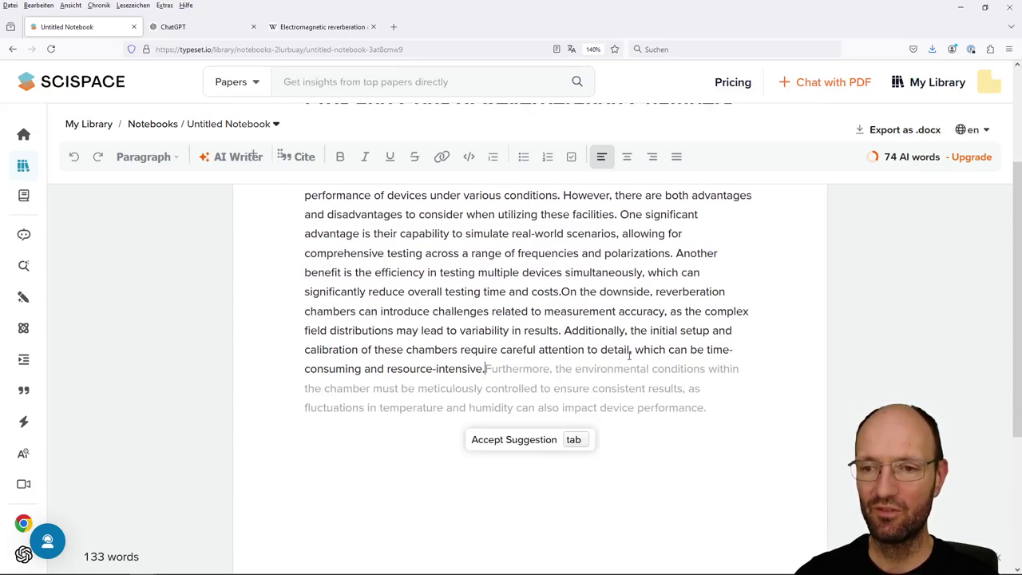
{"action": "key", "text": "Tab"}
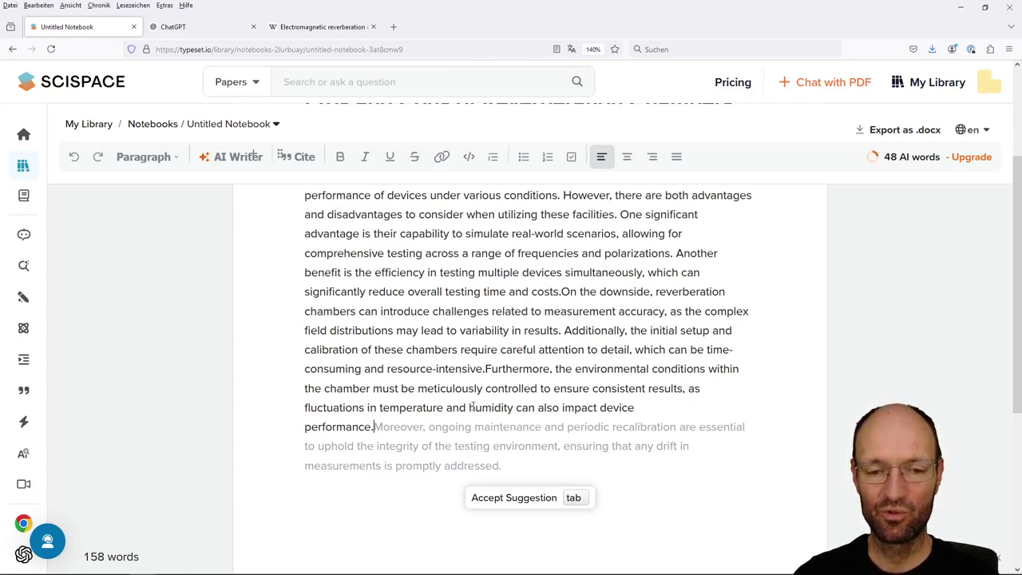
- Accept AI sentences on maintenance and recalibration, a well-planned testing strategy, and personnel training
{"action": "double_click", "coordinate": [498, 408]}
{"action": "key", "text": "Left"}
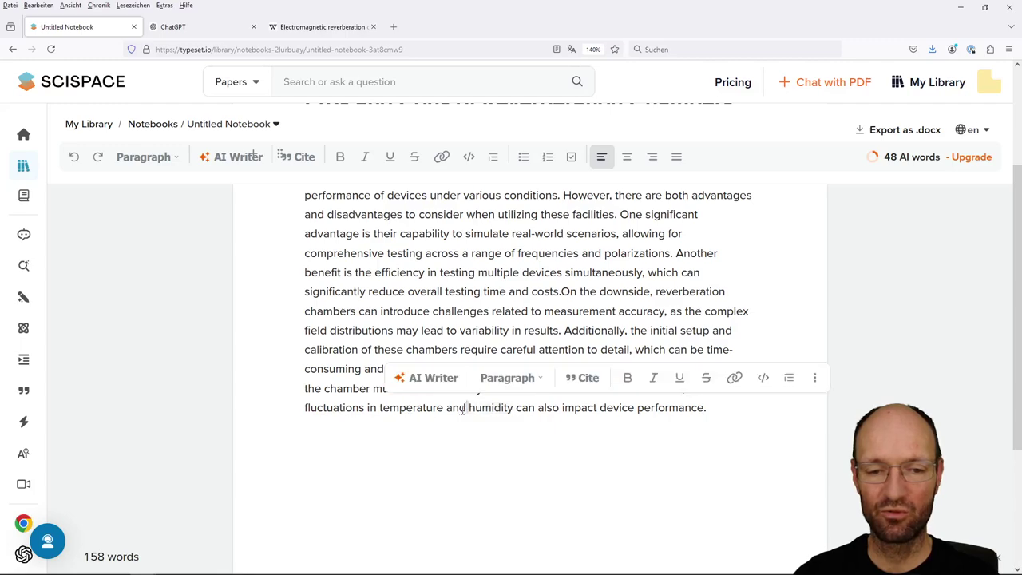
{"action": "left_click", "coordinate": [724, 403]}
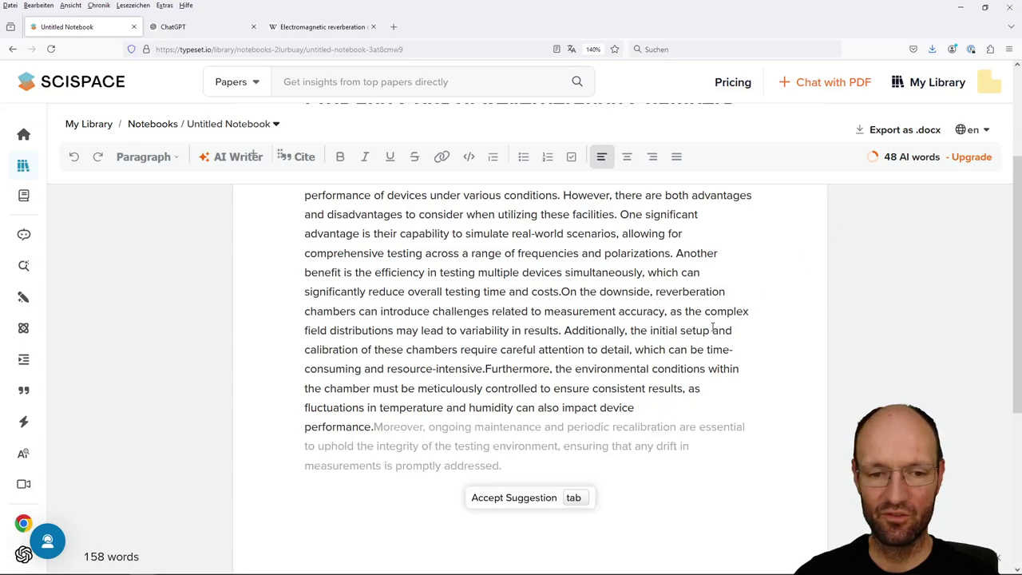
{"action": "key", "text": "Tab"}
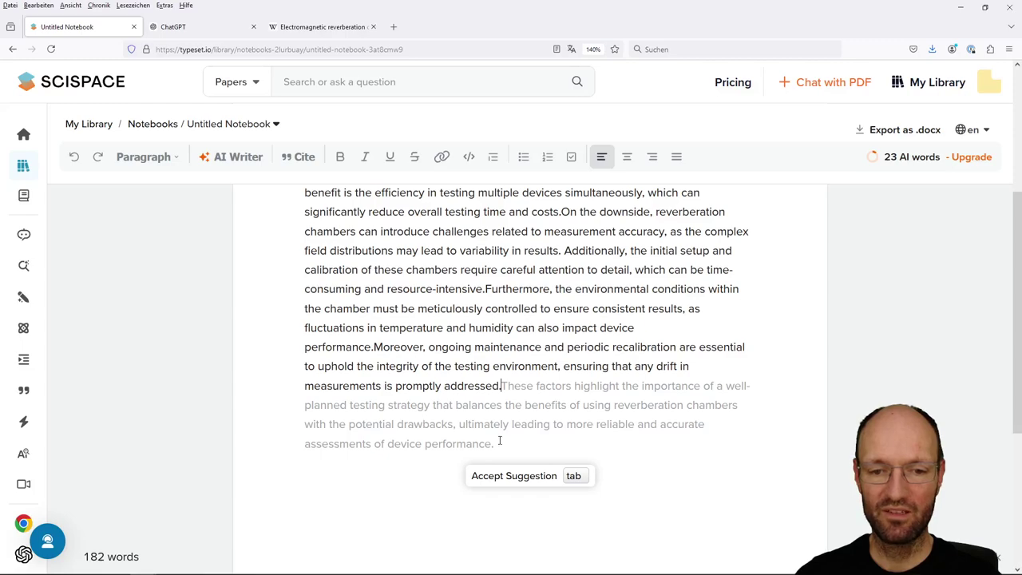
{"action": "key", "text": "Tab"}
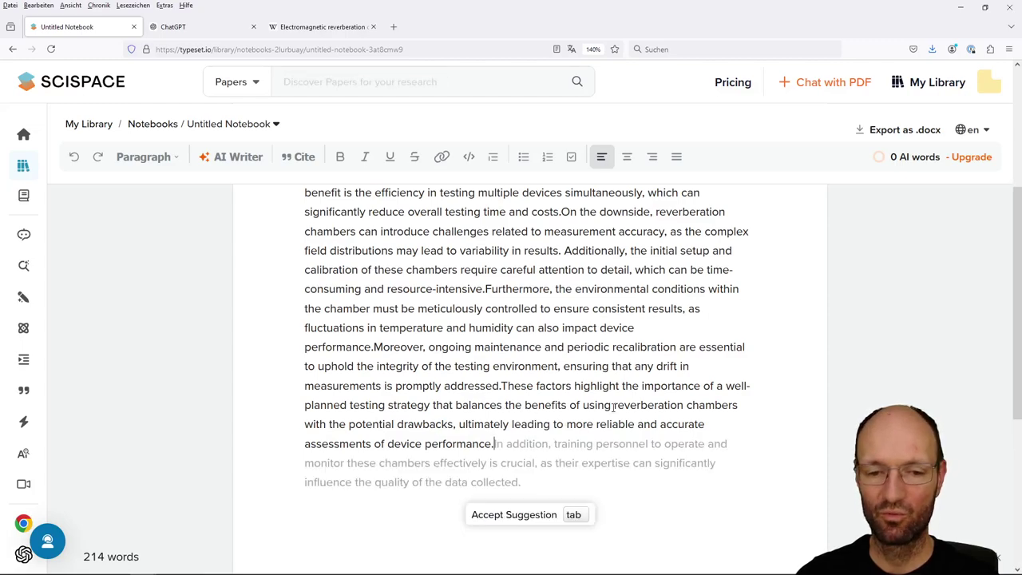
{"action": "key", "text": "Tab"}
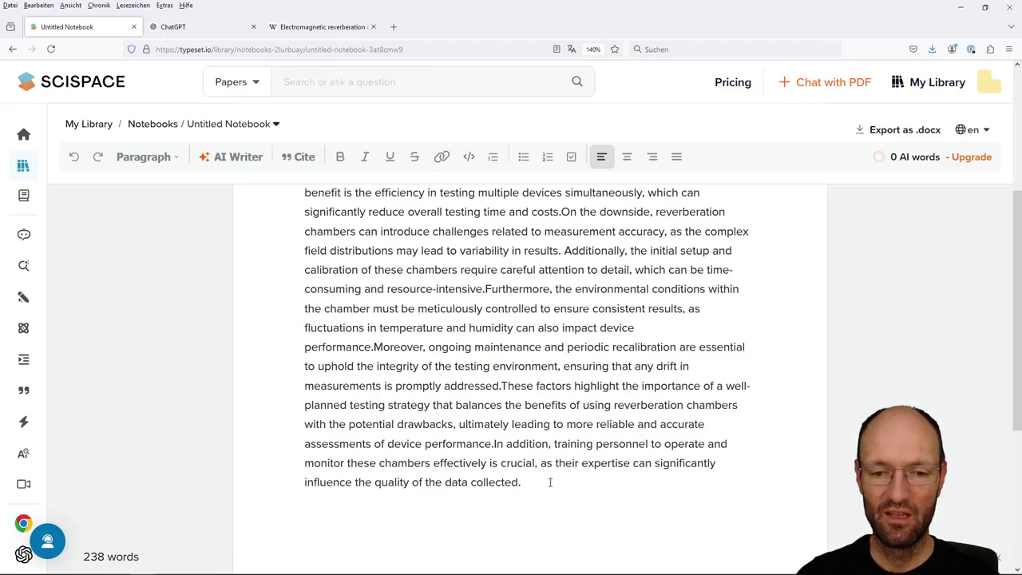
{"action": "scroll", "coordinate": [549, 471], "scroll_direction": "up", "scroll_amount": 2}
{"action": "scroll", "coordinate": [548, 470], "scroll_direction": "up", "scroll_amount": 3}
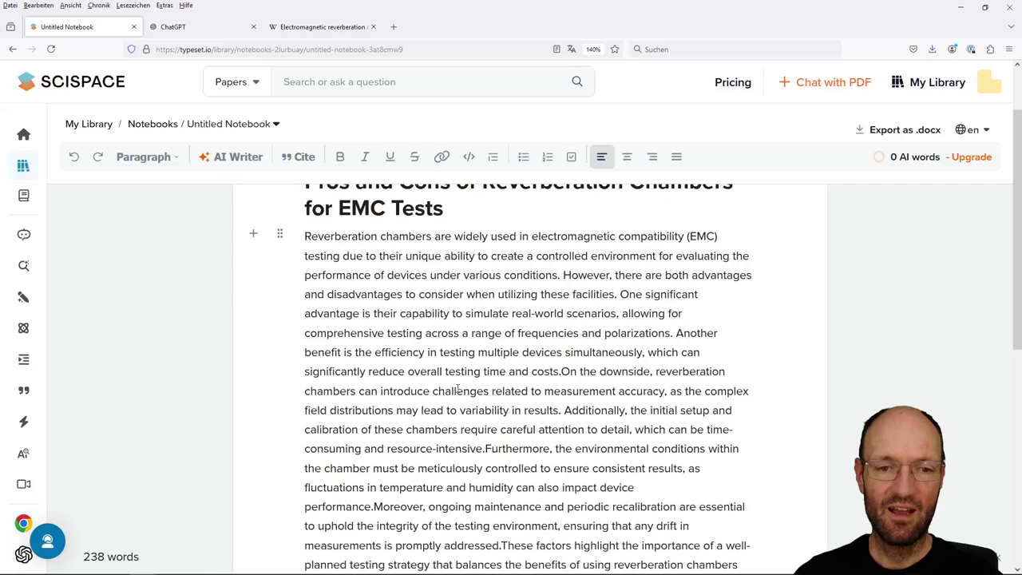
{"action": "scroll", "coordinate": [465, 356], "scroll_direction": "down", "scroll_amount": 4}
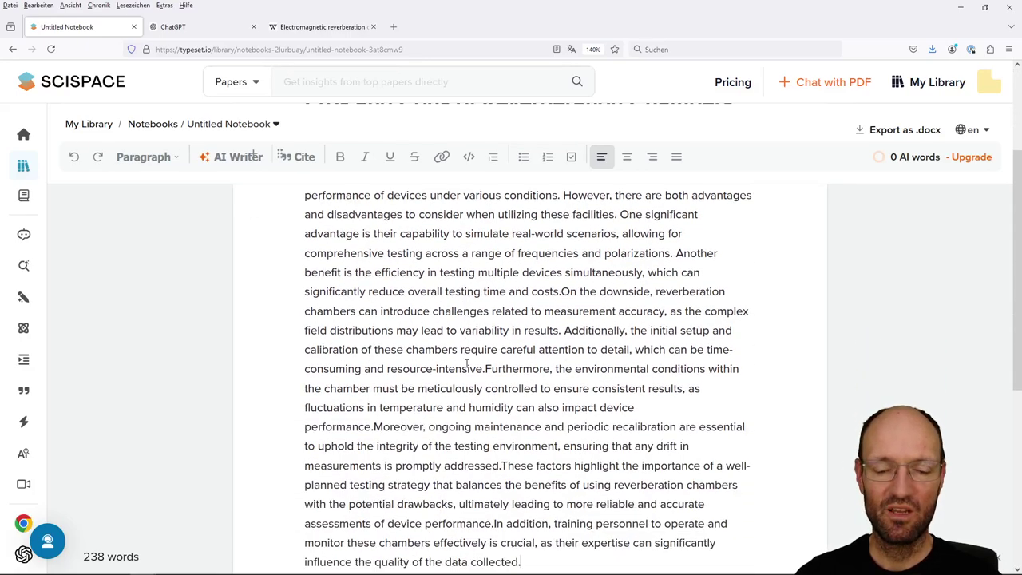
{"action": "scroll", "coordinate": [434, 345], "scroll_direction": "up", "scroll_amount": 4}
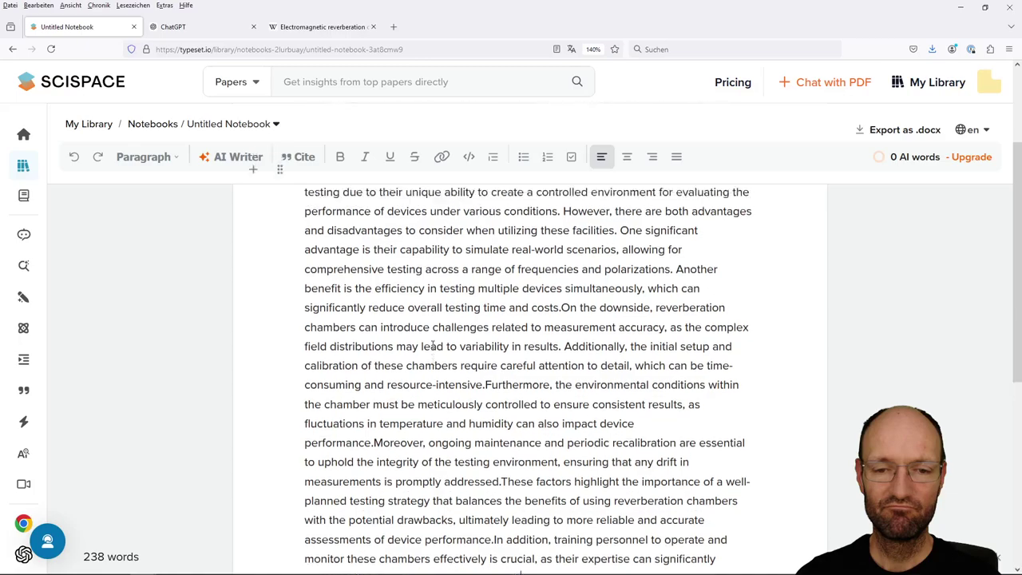
{"action": "scroll", "coordinate": [434, 344], "scroll_direction": "down", "scroll_amount": 3}
{"action": "scroll", "coordinate": [433, 345], "scroll_direction": "down", "scroll_amount": 1}
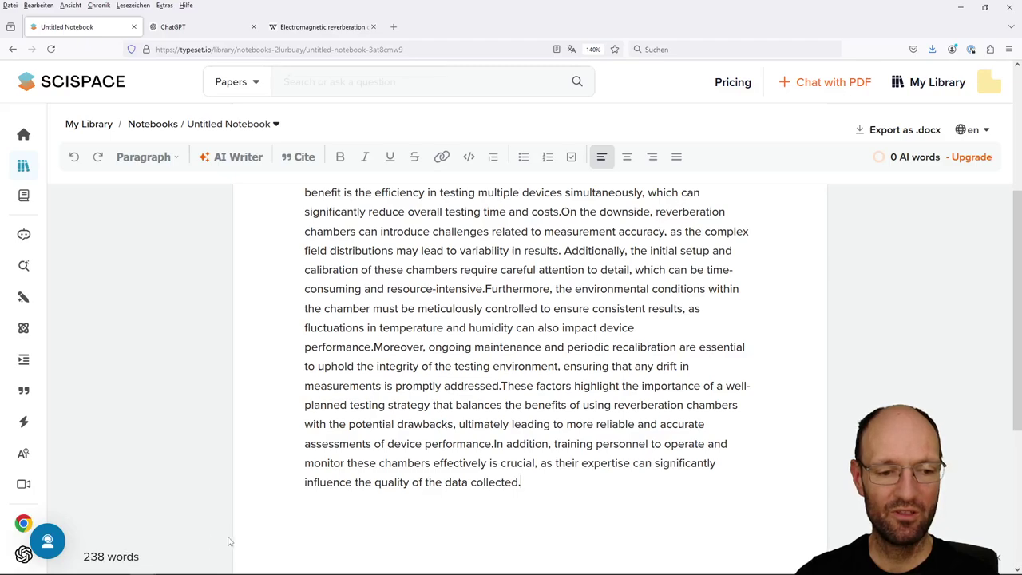
{"action": "scroll", "coordinate": [515, 412], "scroll_direction": "up", "scroll_amount": 3}
{"action": "scroll", "coordinate": [515, 413], "scroll_direction": "down", "scroll_amount": 2}
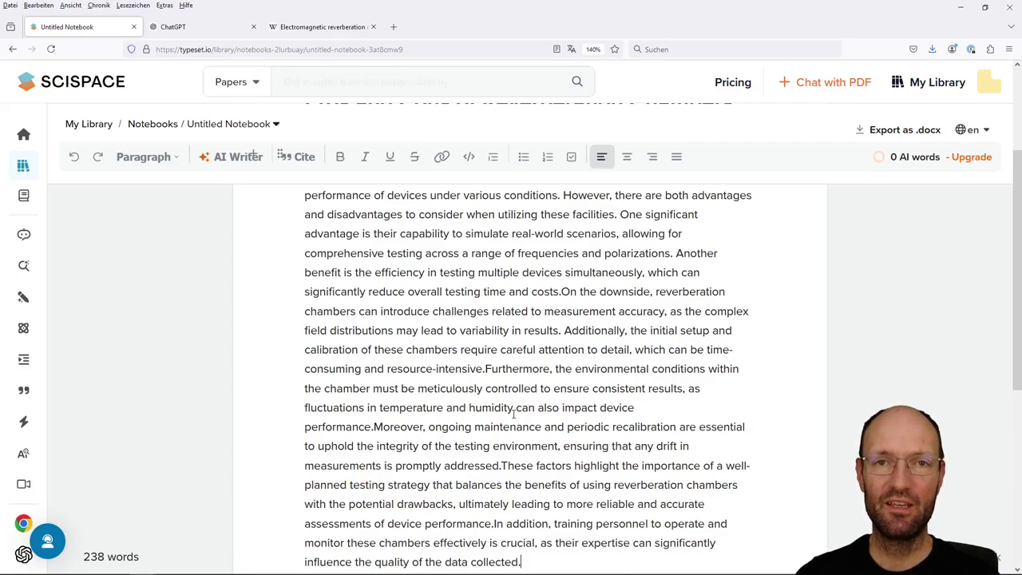
{"action": "left_click", "coordinate": [296, 28]}
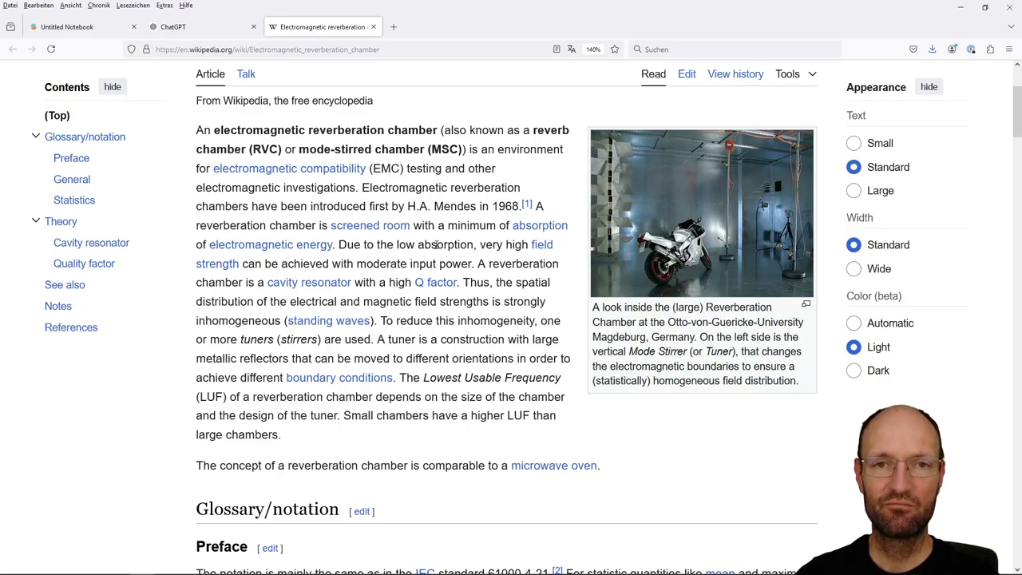
{"action": "left_click", "coordinate": [90, 30]}
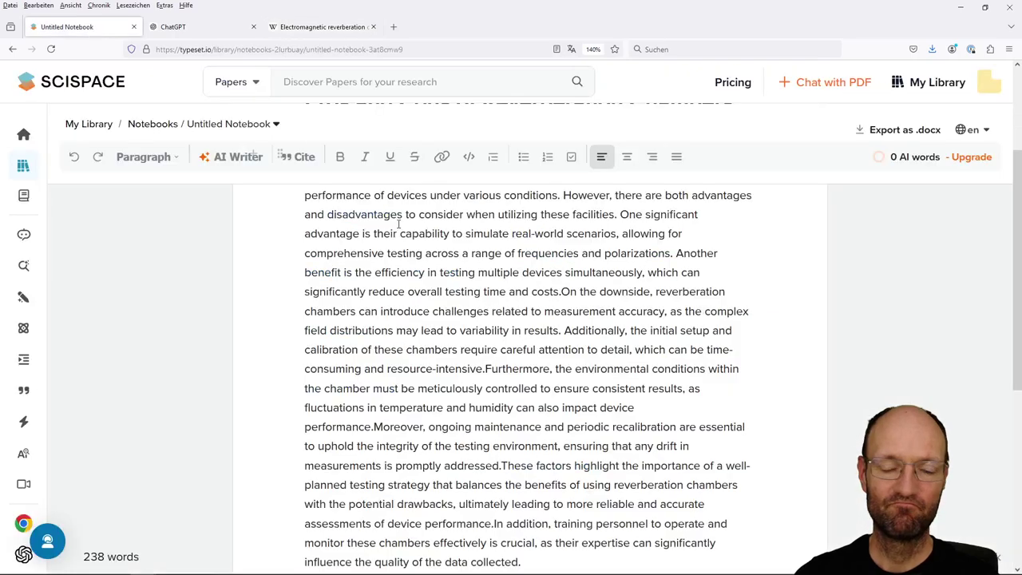
{"action": "scroll", "coordinate": [398, 225], "scroll_direction": "up", "scroll_amount": 2}
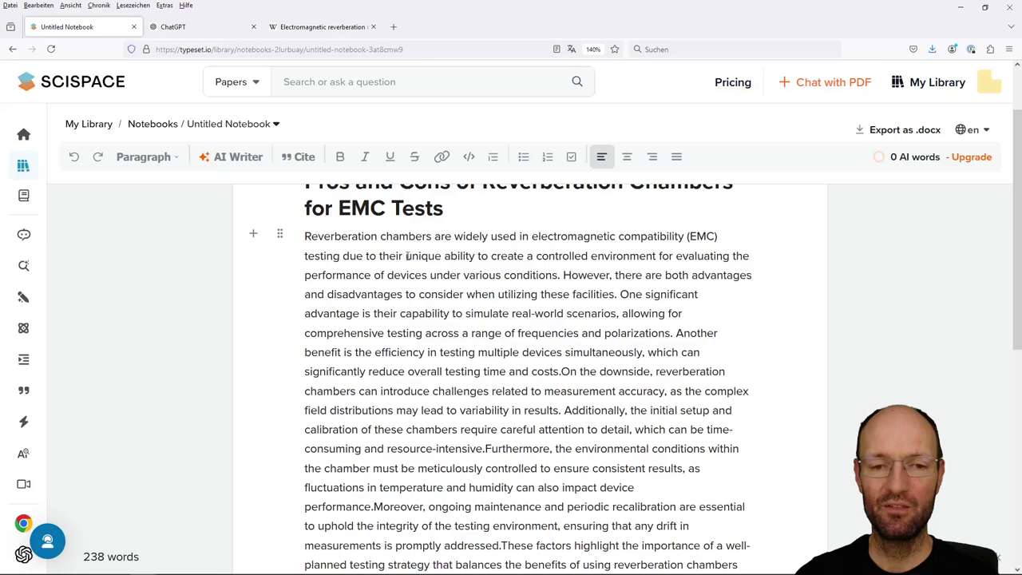
{"action": "scroll", "coordinate": [504, 360], "scroll_direction": "down", "scroll_amount": 4}
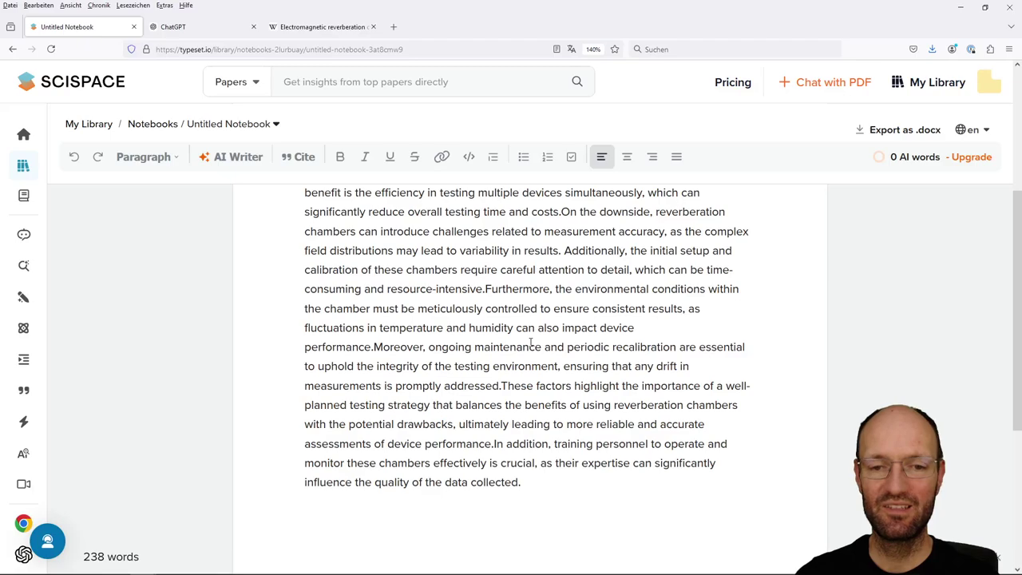
{"action": "scroll", "coordinate": [532, 345], "scroll_direction": "up", "scroll_amount": 2}
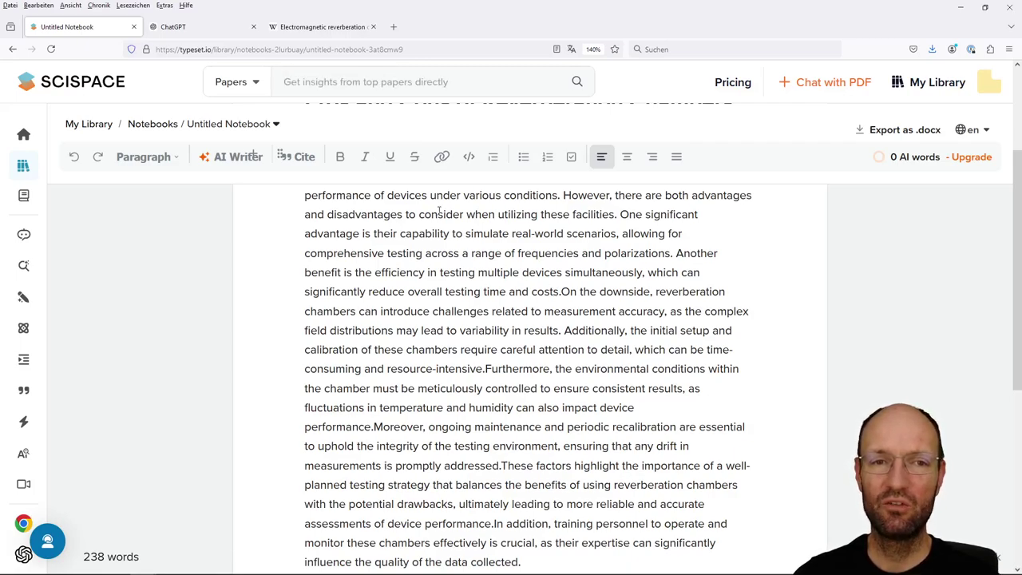
{"action": "mouse_move", "coordinate": [318, 28]}
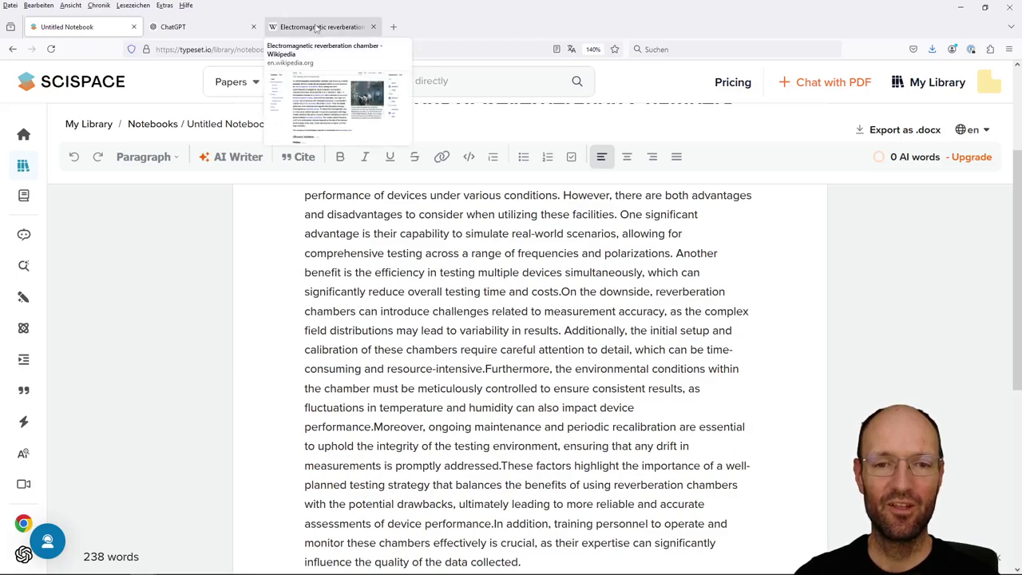
- View the Wikipedia reverberation chamber article, then bring up the OpenOffice Pros and Cons paragraph
{"action": "left_click", "coordinate": [317, 27]}
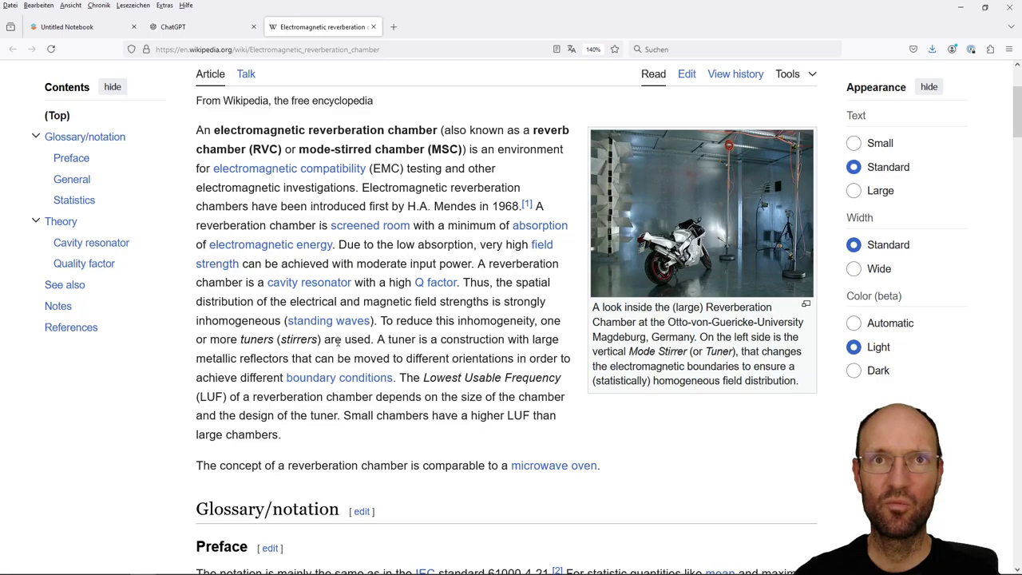
{"action": "key", "text": "alt+Tab"}
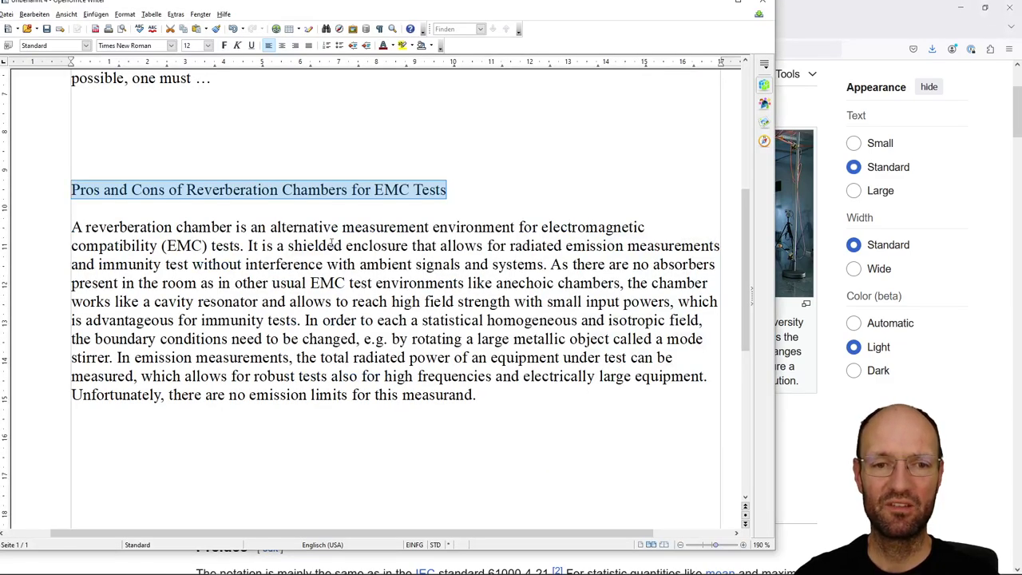
- Deselect the Writer heading and return to the Untitled Notebook's 238-word generated paragraph
{"action": "left_click", "coordinate": [337, 217]}
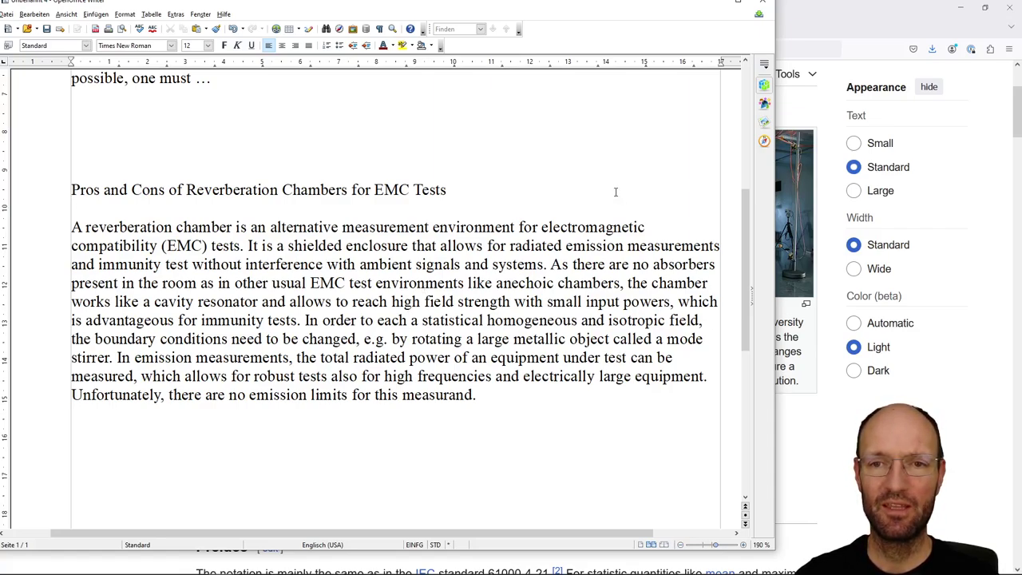
{"action": "left_click", "coordinate": [787, 40]}
{"action": "left_click", "coordinate": [82, 27]}
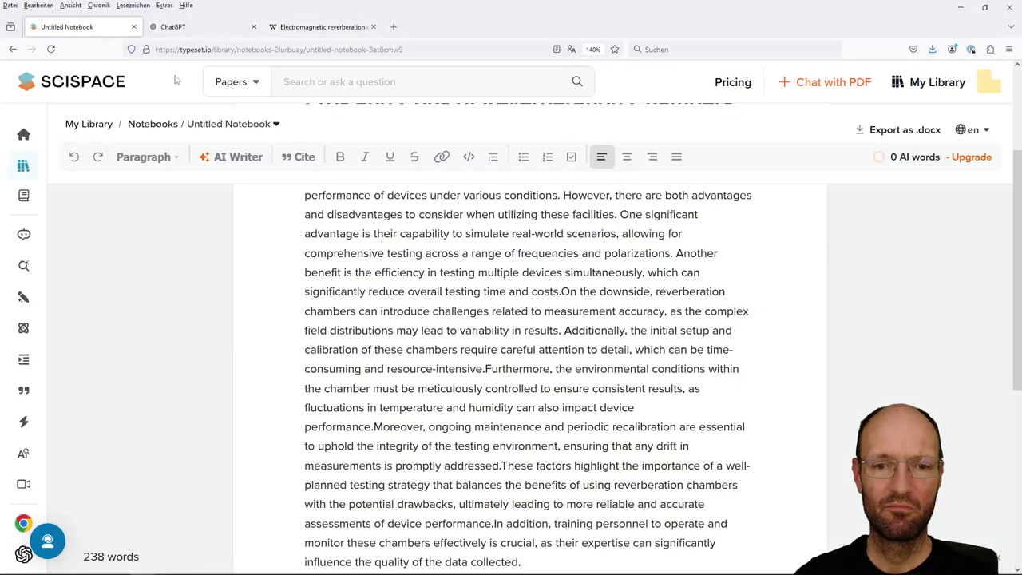
{"action": "scroll", "coordinate": [497, 350], "scroll_direction": "down", "scroll_amount": 1}
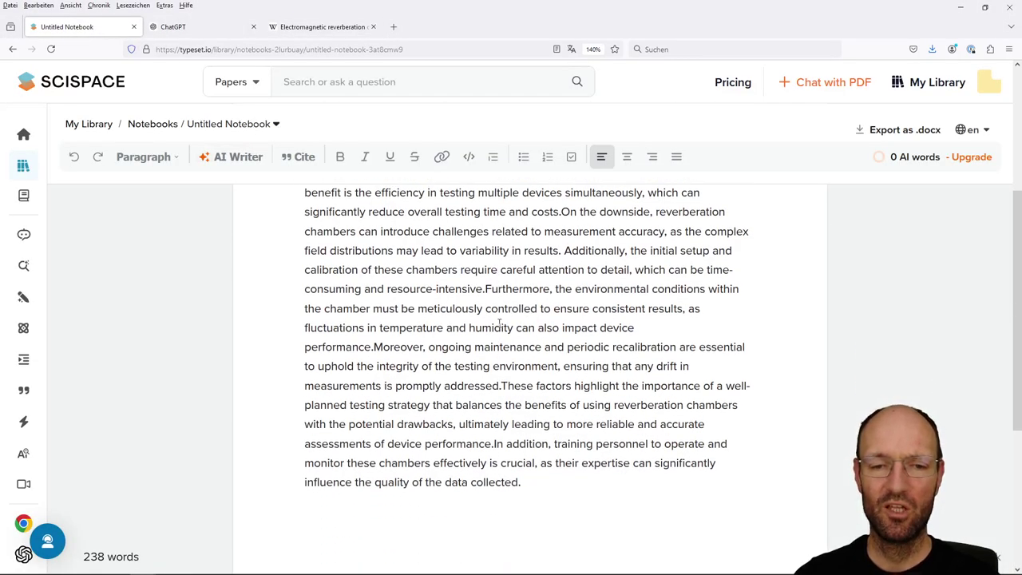
{"action": "scroll", "coordinate": [502, 324], "scroll_direction": "up", "scroll_amount": 1}
{"action": "left_click", "coordinate": [172, 27]}
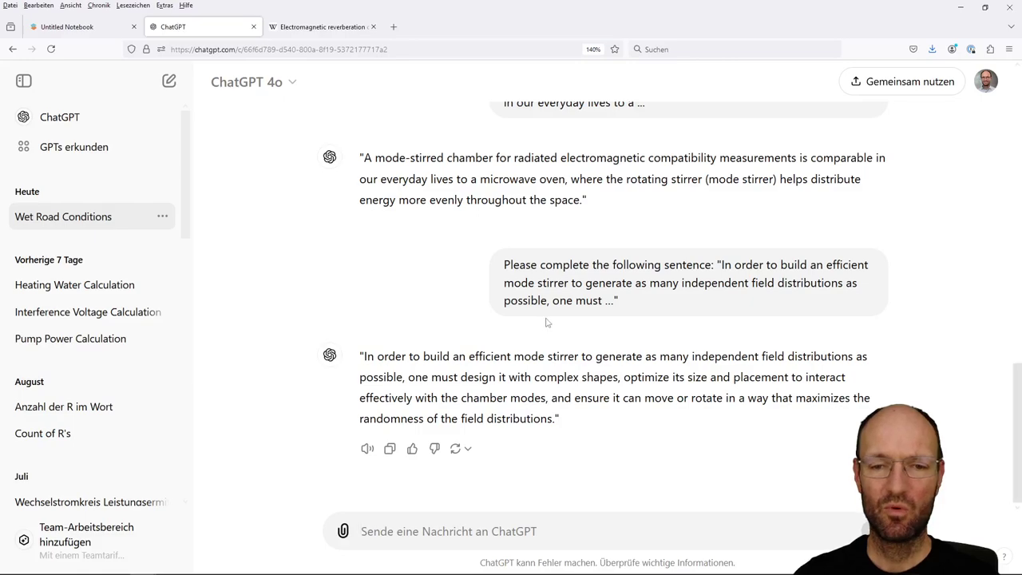
{"action": "scroll", "coordinate": [545, 322], "scroll_direction": "up", "scroll_amount": 2}
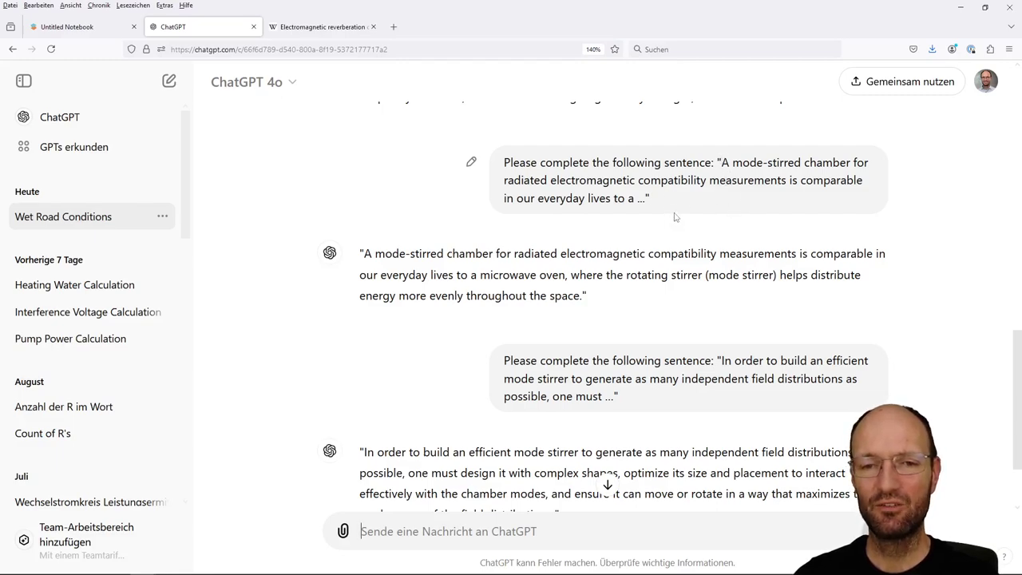
{"action": "left_click", "coordinate": [113, 35]}
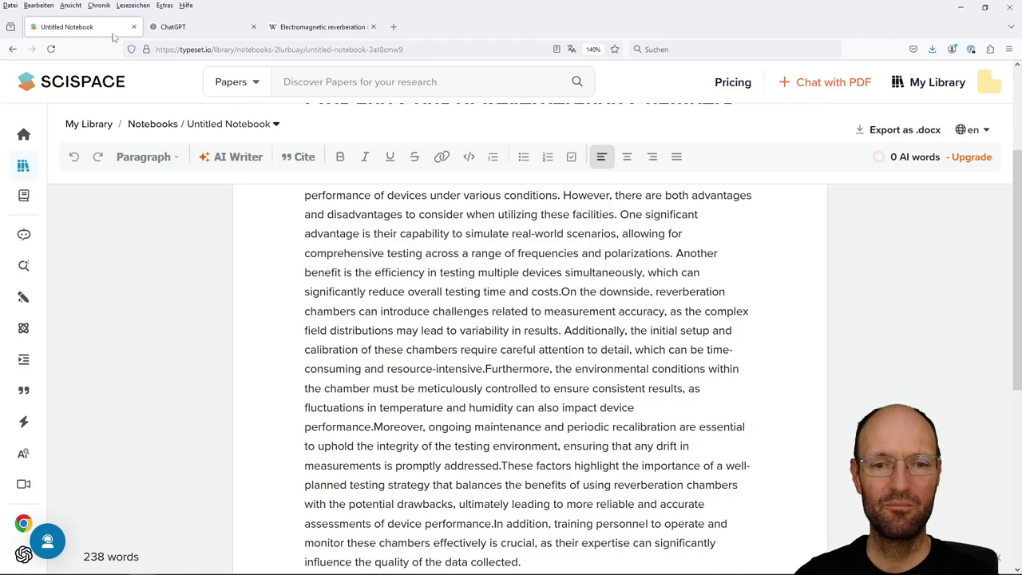
- Scroll the generated notebook text, compare it with the hand-written Writer paragraph, and return to SciSpace
{"action": "scroll", "coordinate": [543, 317], "scroll_direction": "up", "scroll_amount": 3}
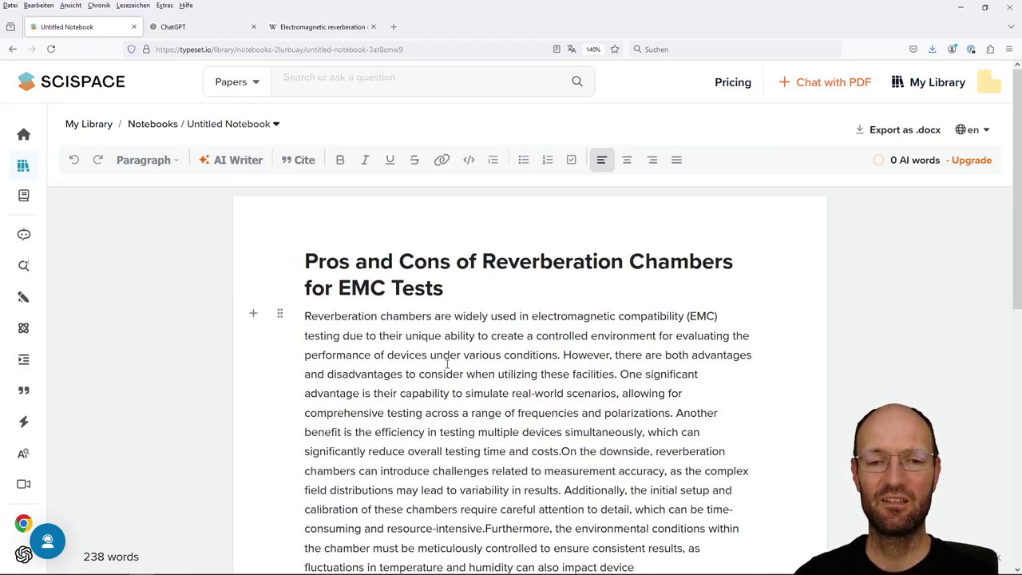
{"action": "scroll", "coordinate": [446, 364], "scroll_direction": "down", "scroll_amount": 1}
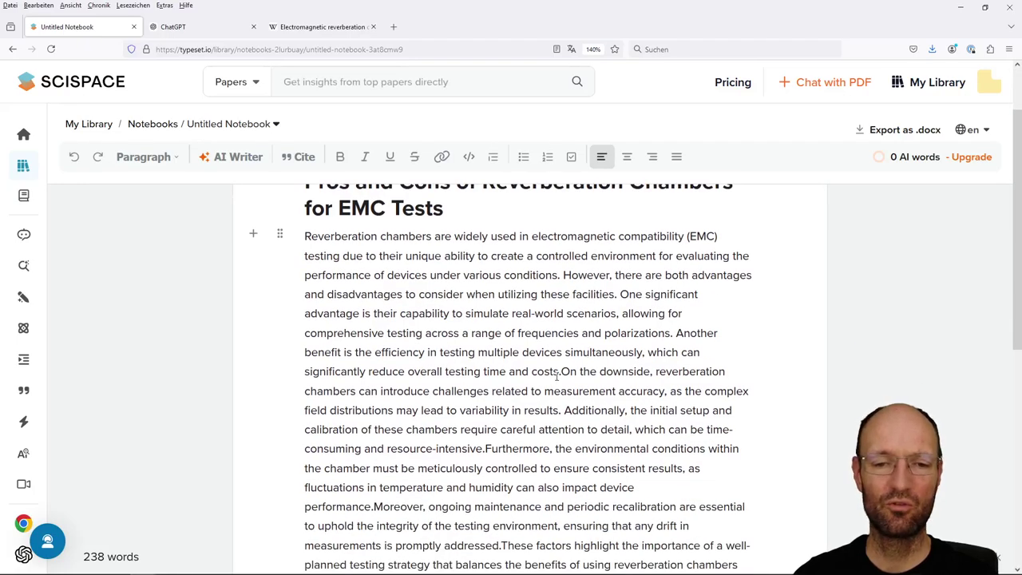
{"action": "scroll", "coordinate": [551, 373], "scroll_direction": "down", "scroll_amount": 1}
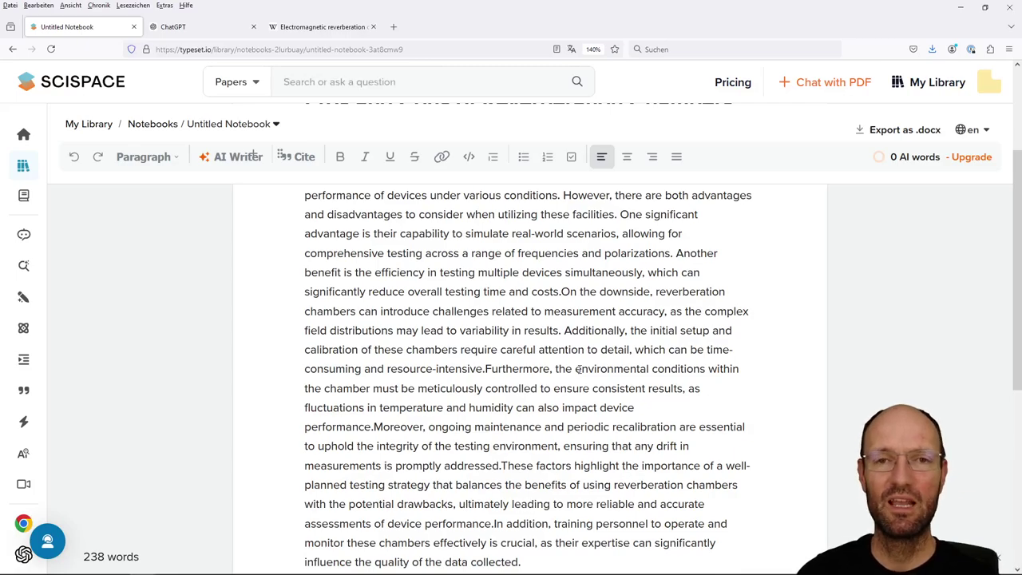
{"action": "scroll", "coordinate": [597, 354], "scroll_direction": "down", "scroll_amount": 2}
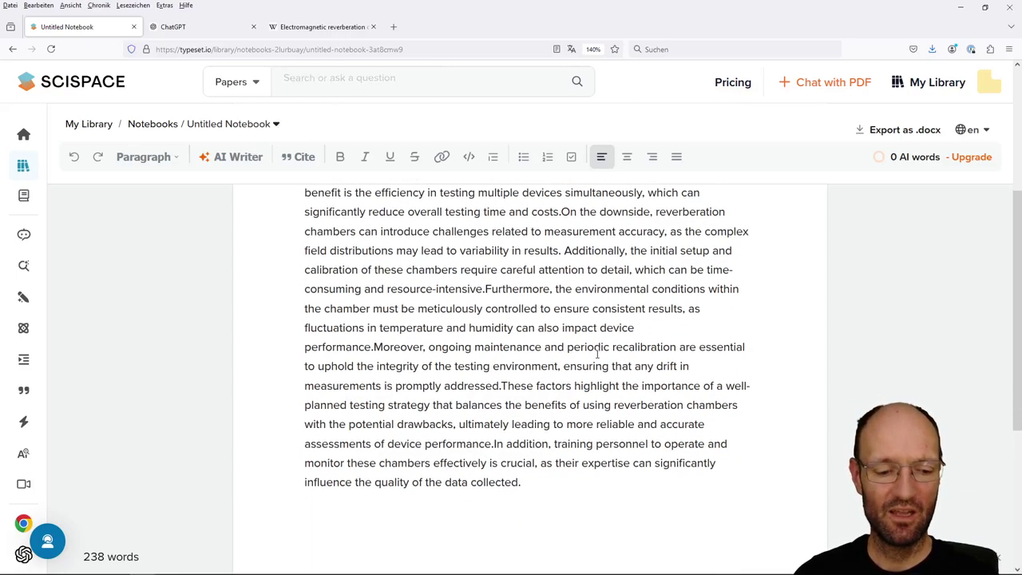
{"action": "key", "text": "alt+Tab"}
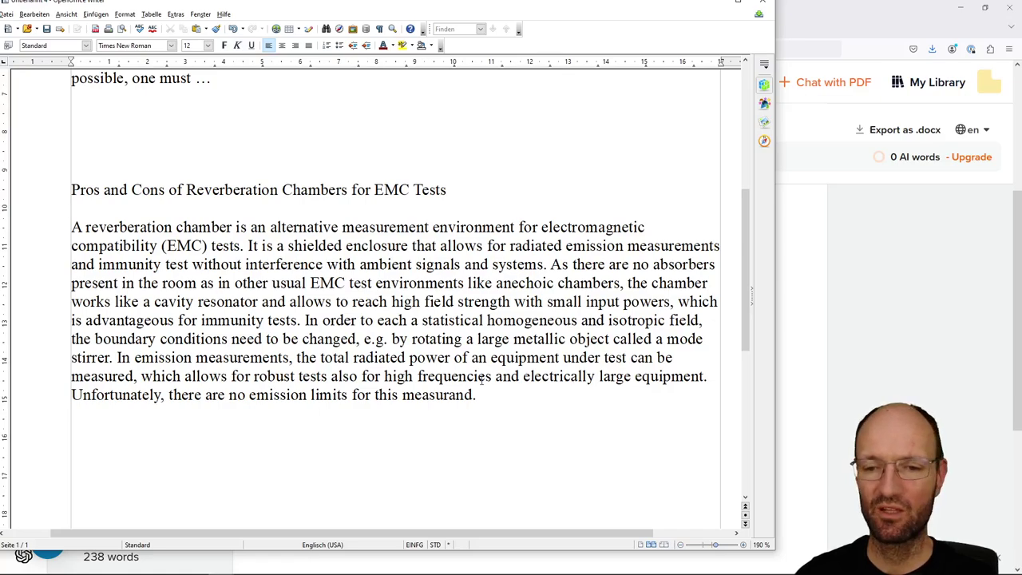
{"action": "left_click", "coordinate": [804, 366]}
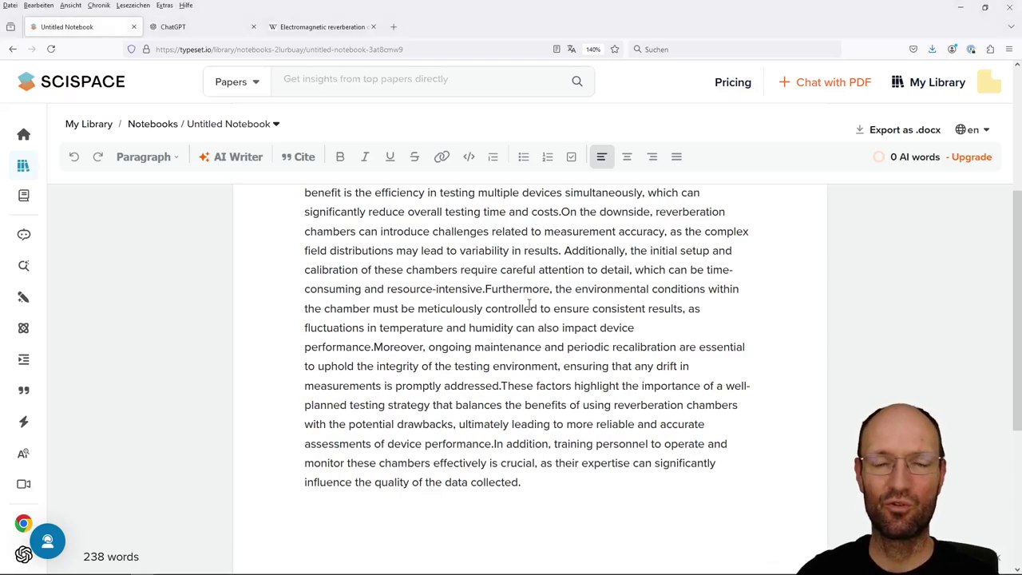
- Review the notebook text once more, then bring up the OpenOffice Draw flowchart on AI writing tools
{"action": "scroll", "coordinate": [527, 334], "scroll_direction": "up", "scroll_amount": 1}
{"action": "scroll", "coordinate": [527, 334], "scroll_direction": "up", "scroll_amount": 2}
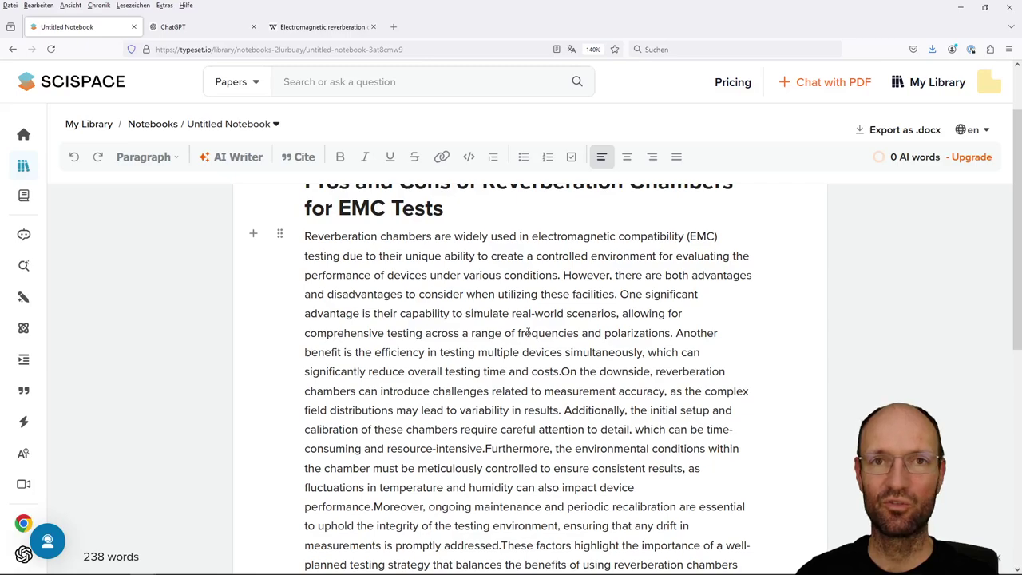
{"action": "scroll", "coordinate": [564, 356], "scroll_direction": "down", "scroll_amount": 1}
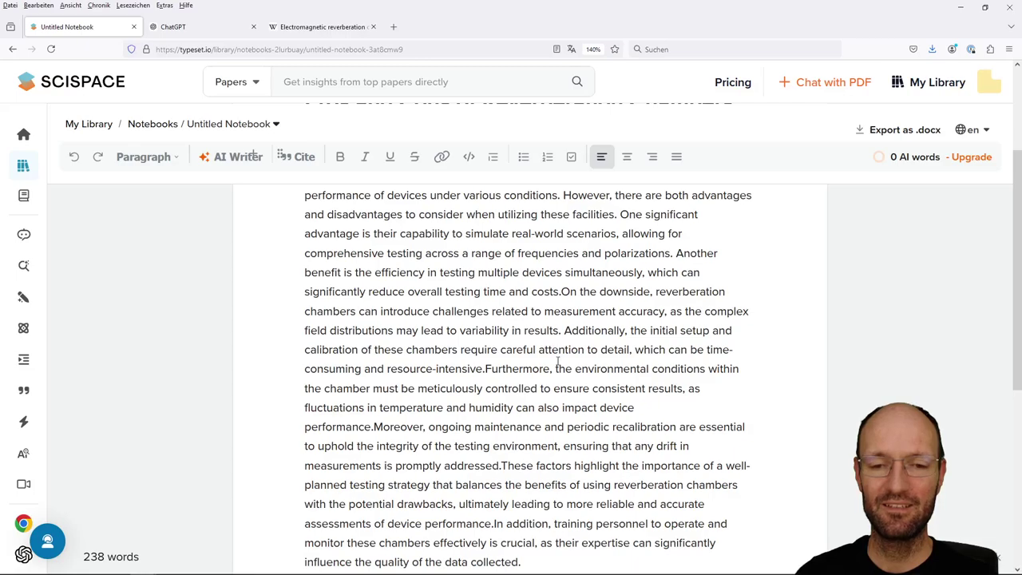
{"action": "scroll", "coordinate": [558, 363], "scroll_direction": "down", "scroll_amount": 1}
{"action": "scroll", "coordinate": [555, 368], "scroll_direction": "up", "scroll_amount": 1}
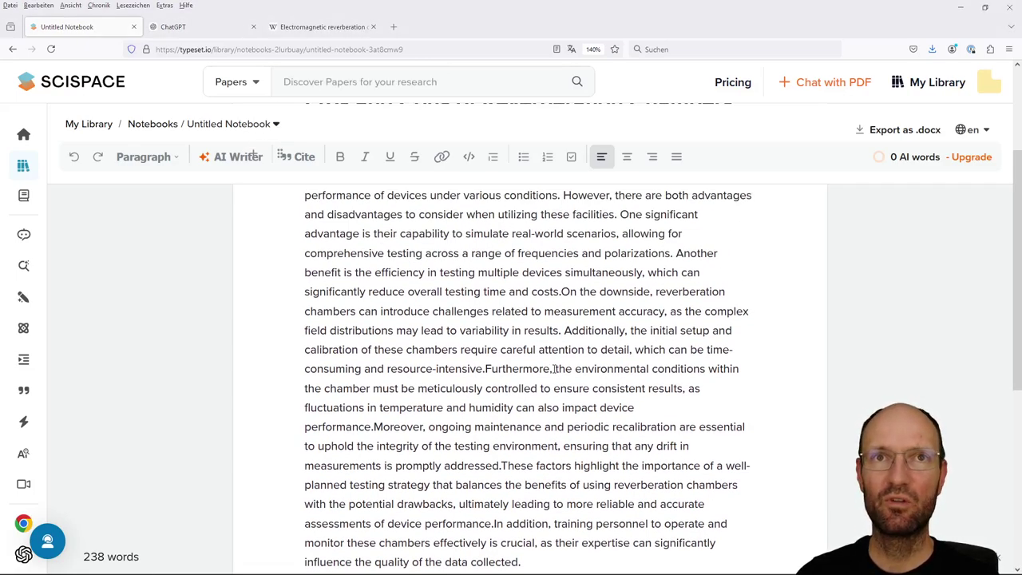
{"action": "key", "text": "alt+Tab"}
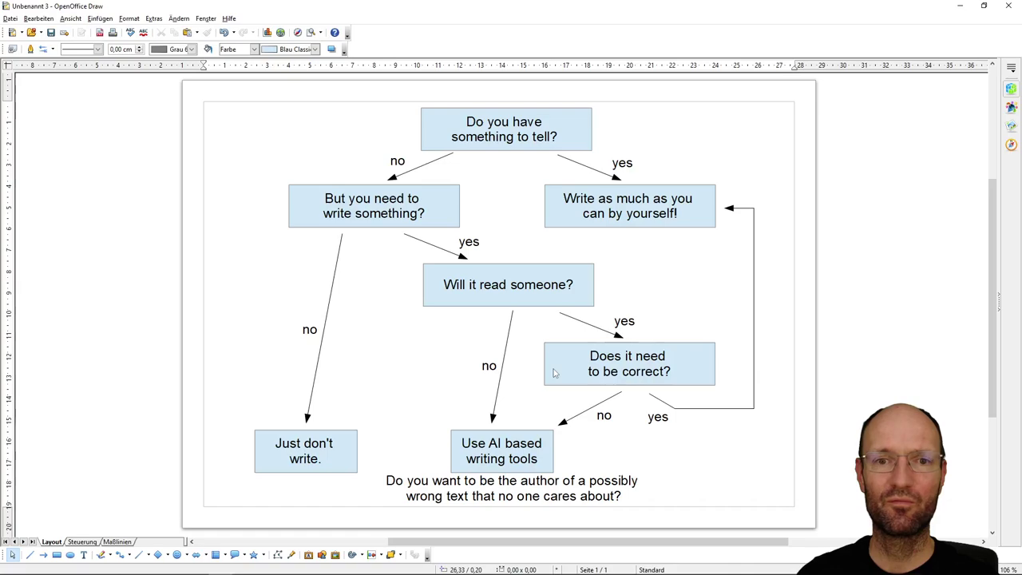